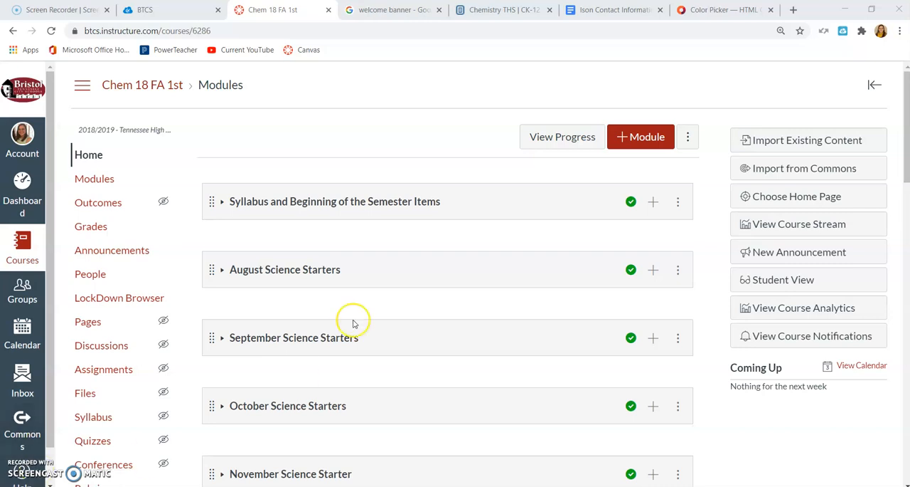
Create a new course page titled "Home Page with Buttons" and place the cursor in its empty body.
click(102, 322)
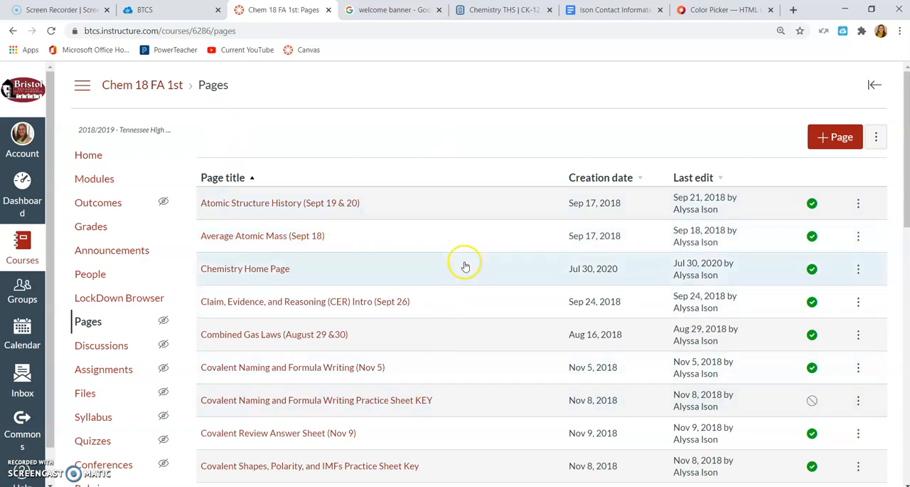
click(828, 144)
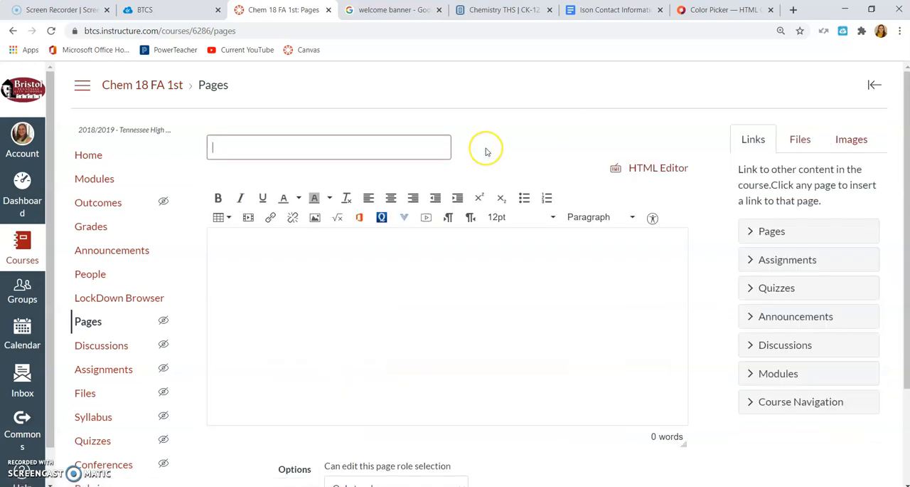
text(Home Page with Buttons)
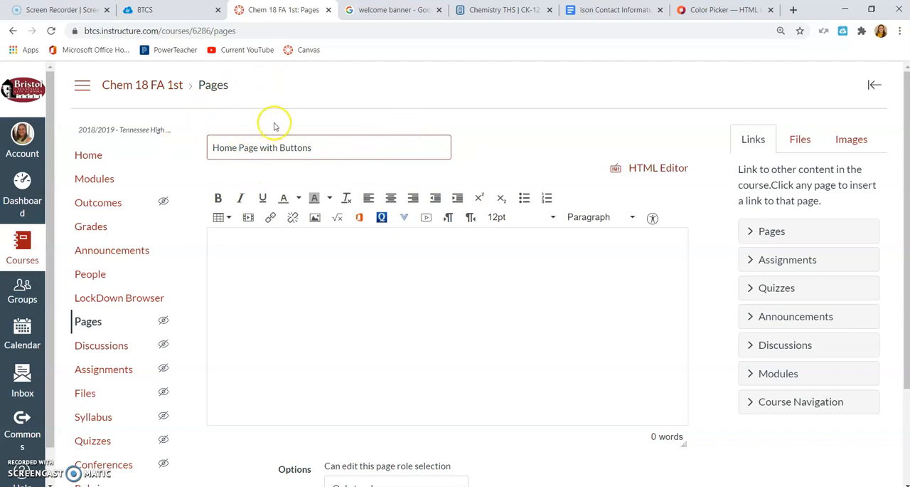
click(259, 272)
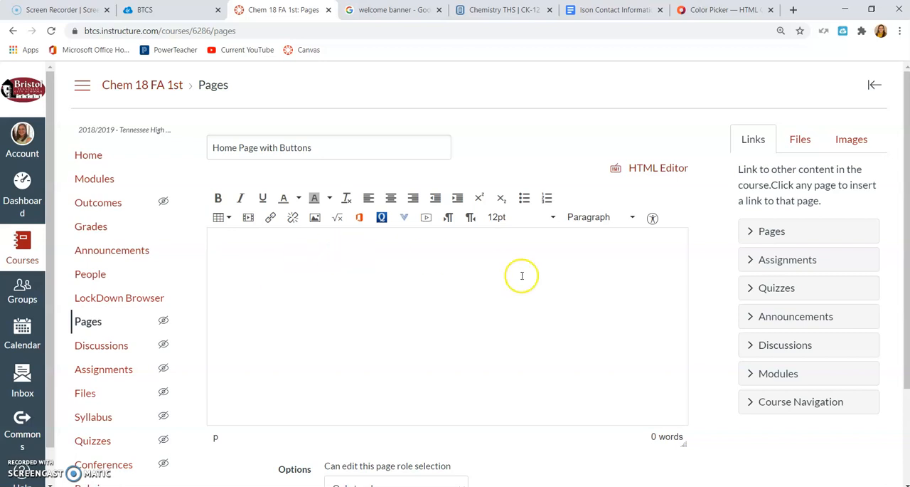
Search Flickr Creative Commons for "Welcome" images and look through the results beside the page editor.
click(856, 142)
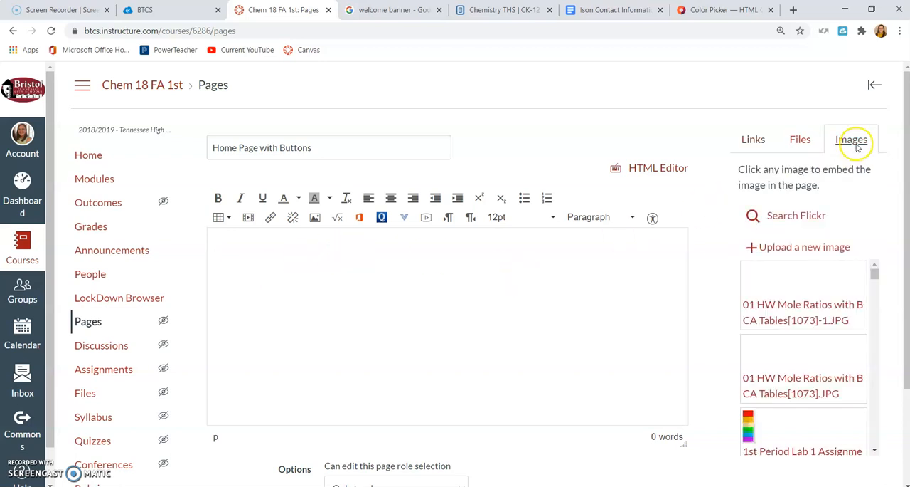
click(809, 215)
click(793, 283)
text(Welcome)
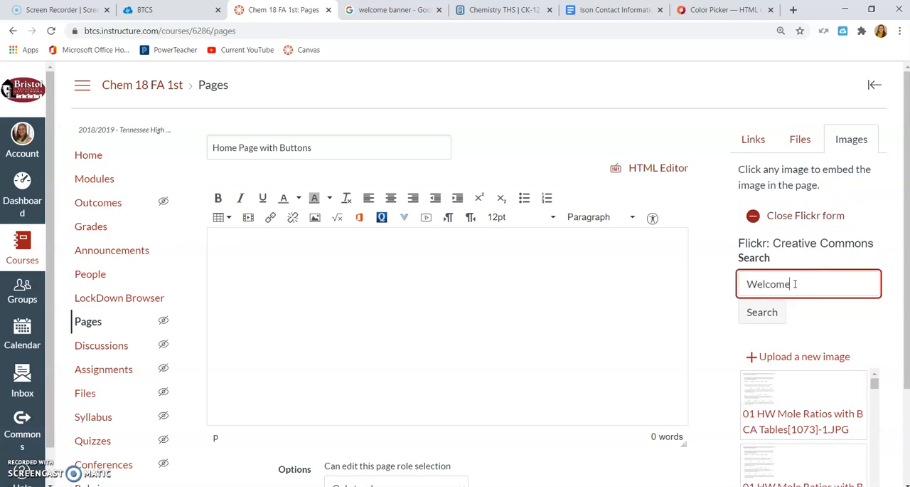
key(Return)
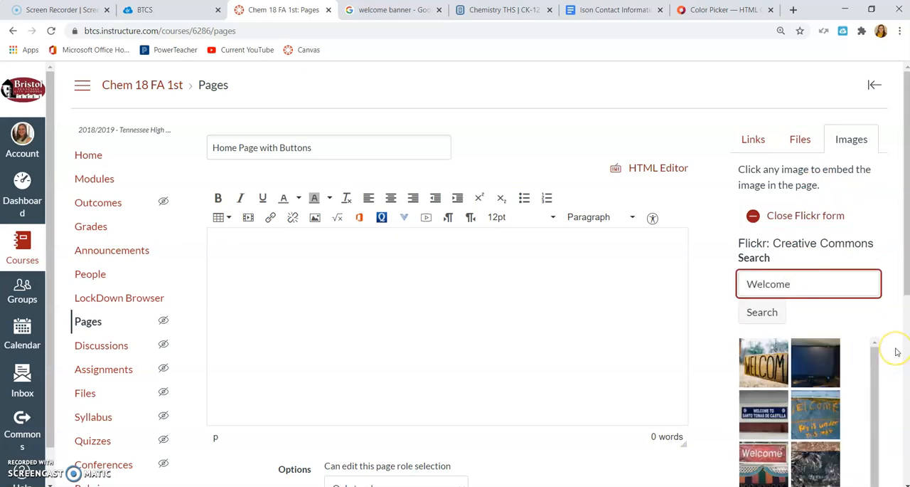
scroll(897, 351, down, 3)
scroll(897, 351, down, 1)
scroll(897, 351, up, 1)
scroll(897, 351, down, 1)
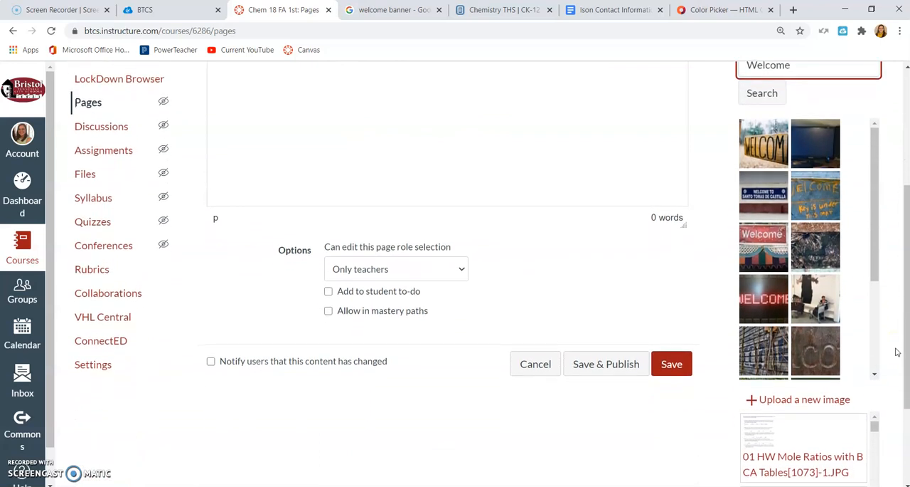
scroll(897, 352, down, 2)
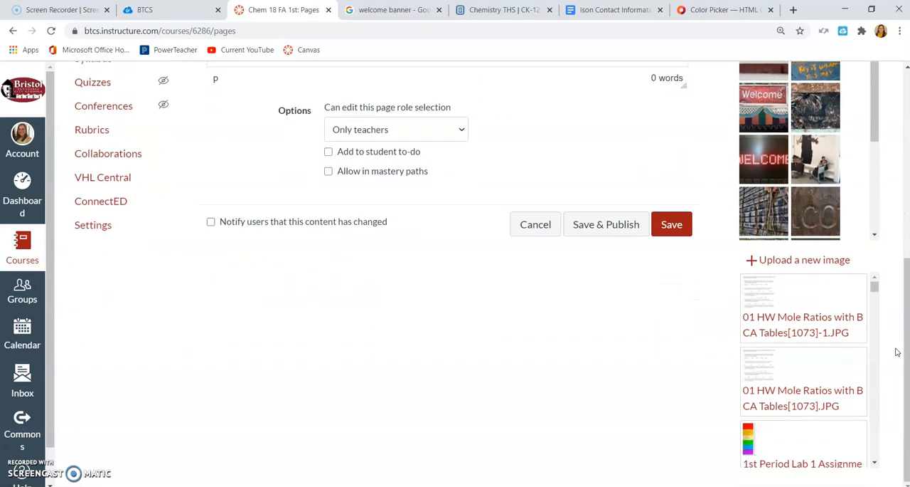
Switch to the Google welcome banner results and save the confetti "Welcome to Our Class" image to OneDrive as "Welcome 4".
click(373, 7)
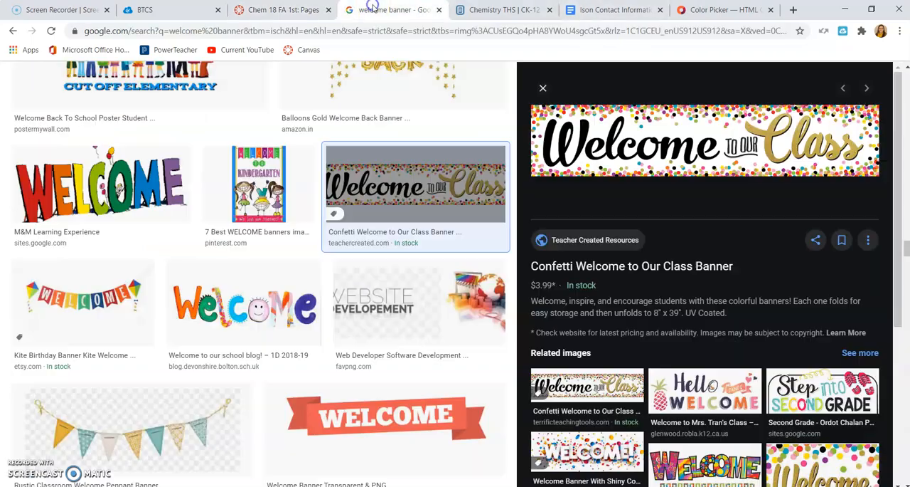
scroll(277, 258, down, 10)
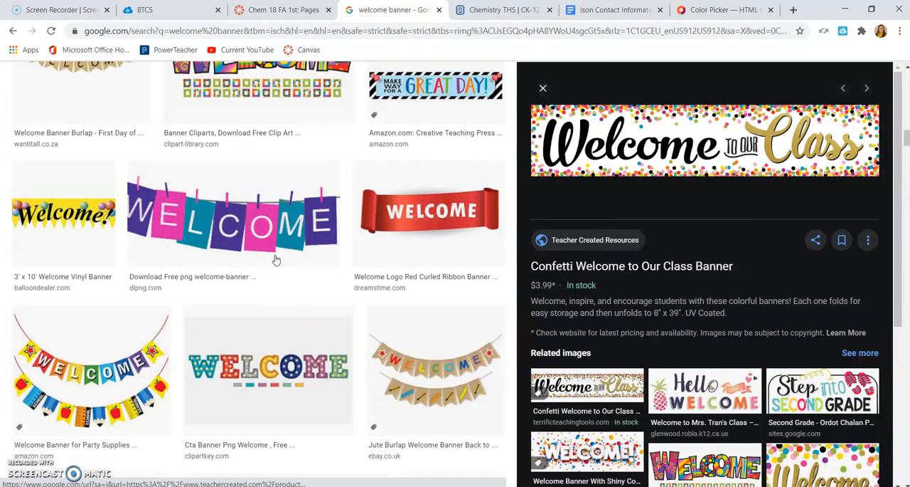
scroll(274, 258, up, 10)
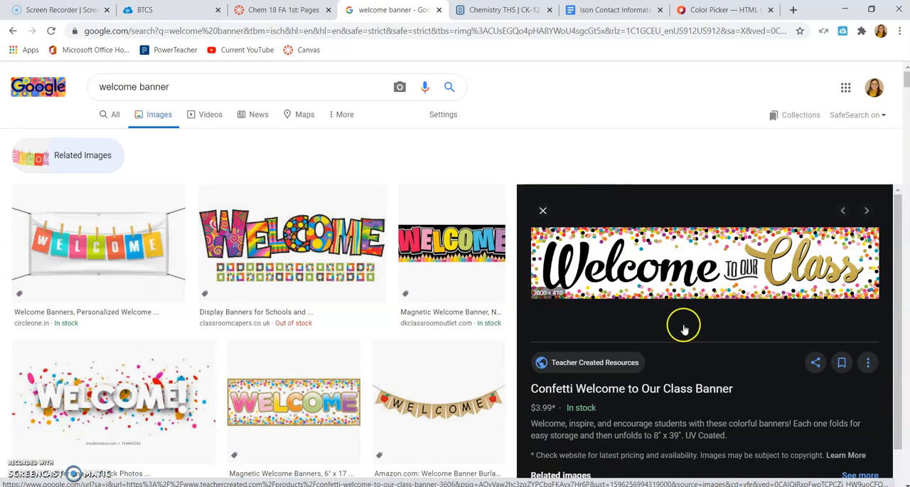
right_click(665, 268)
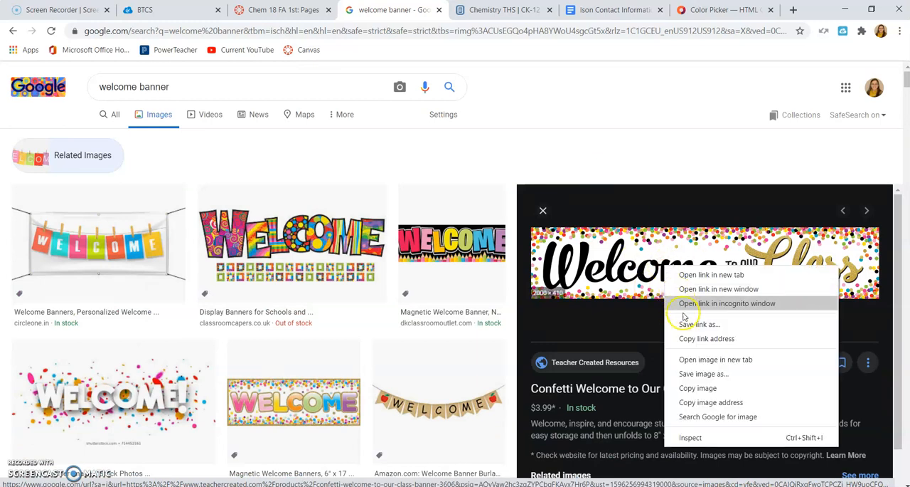
click(690, 372)
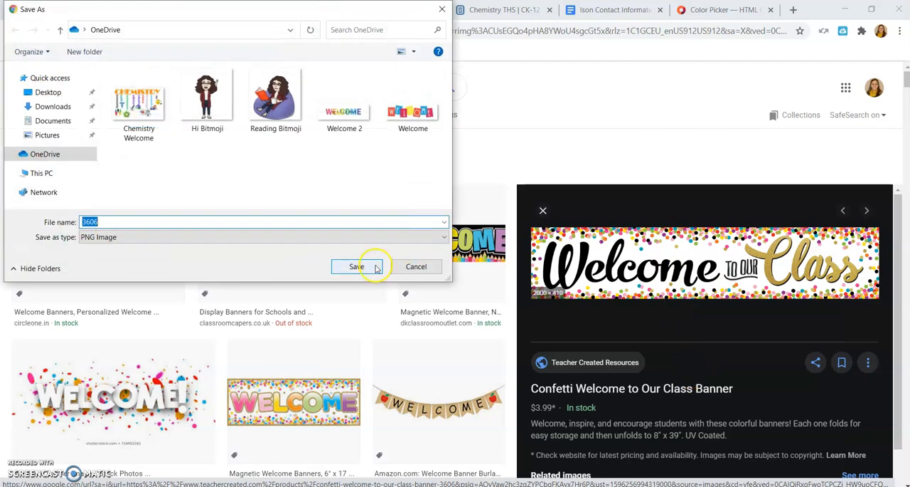
text(Welcome 4)
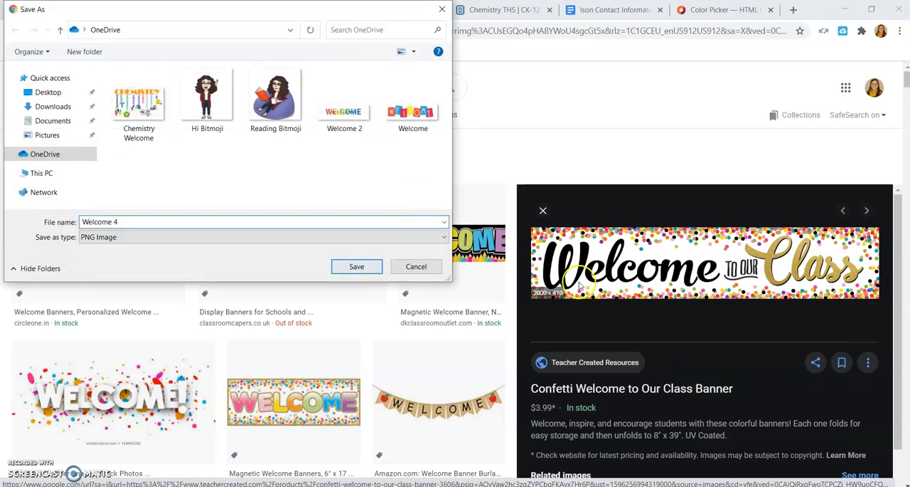
click(365, 266)
Return to the Canvas page editor and choose the Welcome 4 image from OneDrive as the new image file.
click(297, 13)
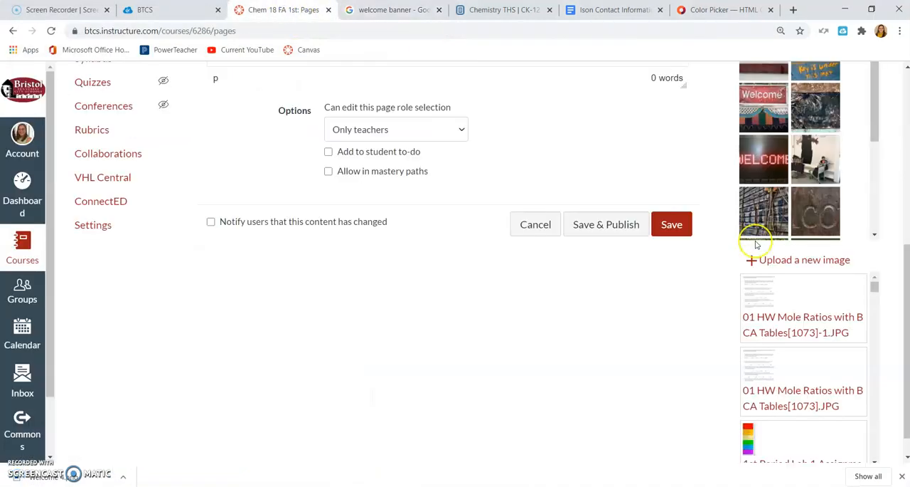
click(809, 267)
click(780, 297)
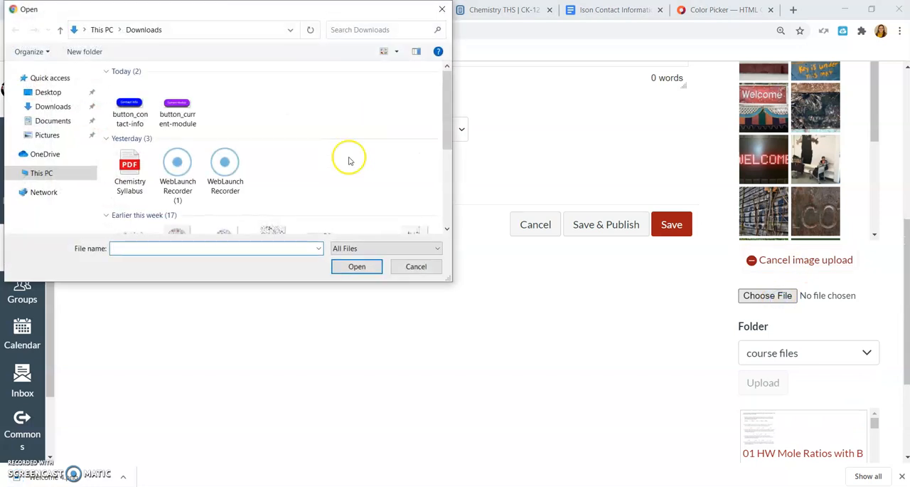
click(67, 155)
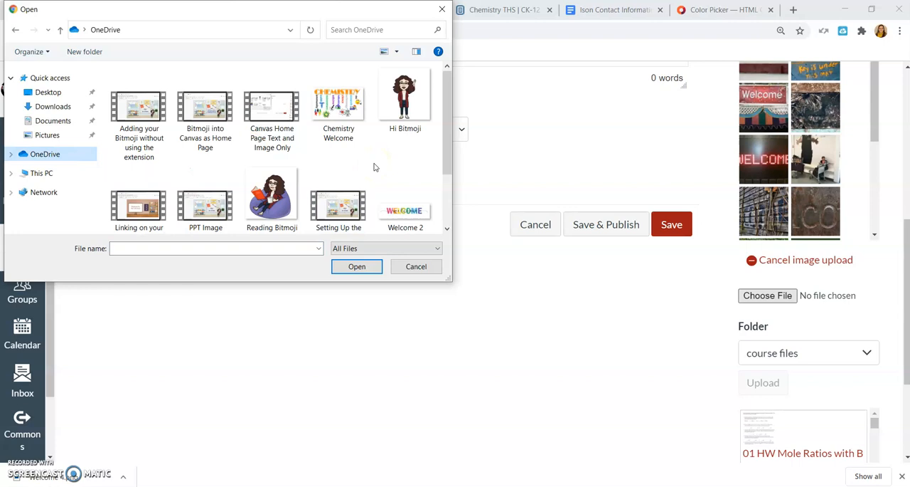
click(444, 189)
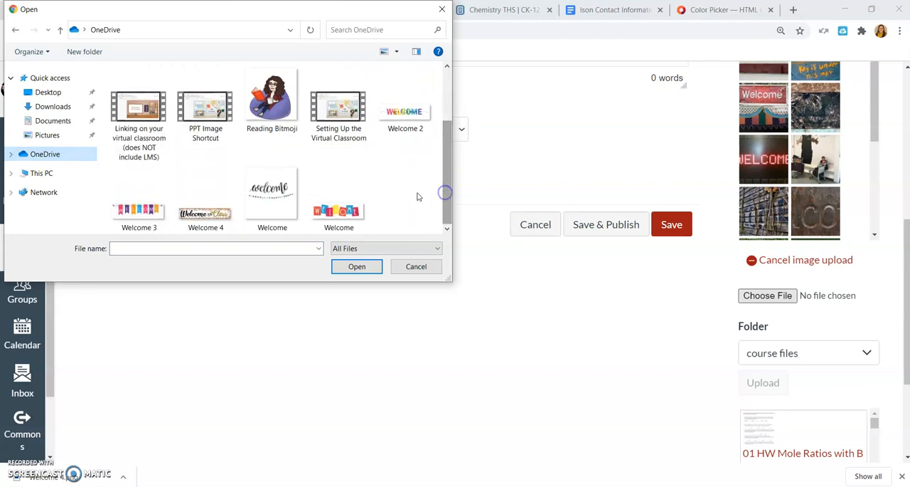
click(227, 217)
click(363, 267)
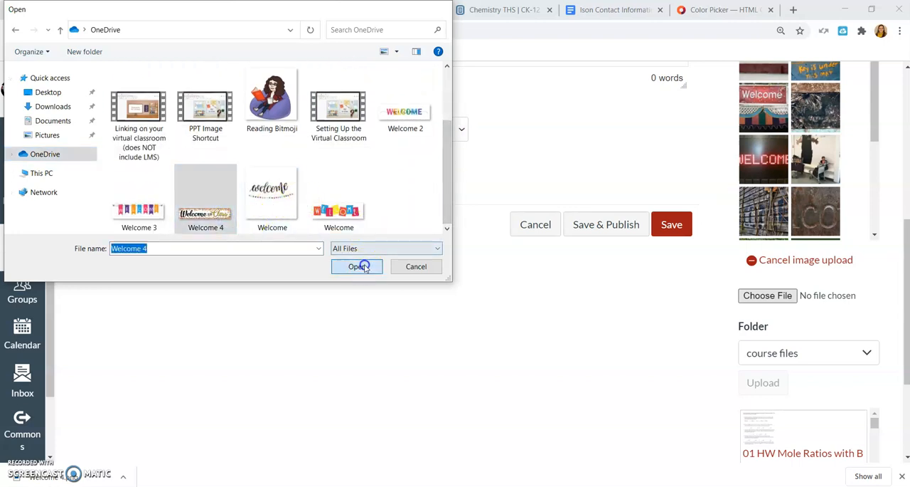
Give the image the alternative text "Welcome to our class" and upload it to course files, embedding it in the page.
click(785, 327)
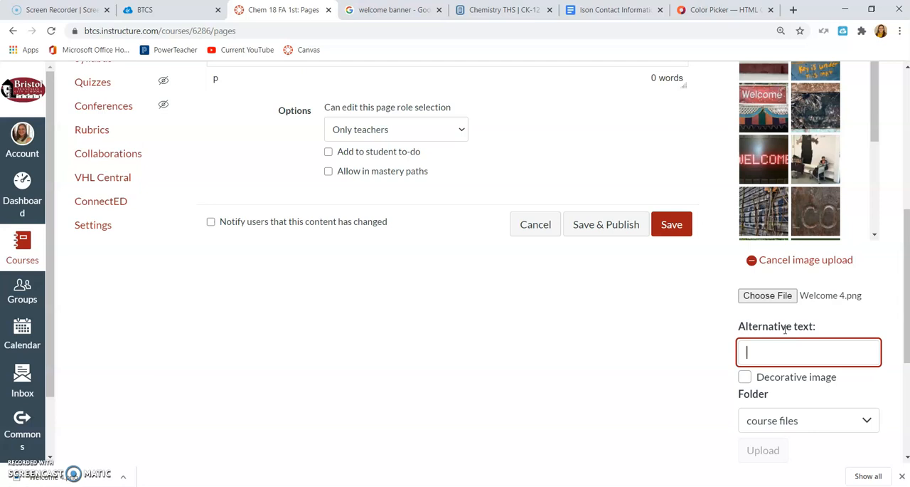
text(Welcom)
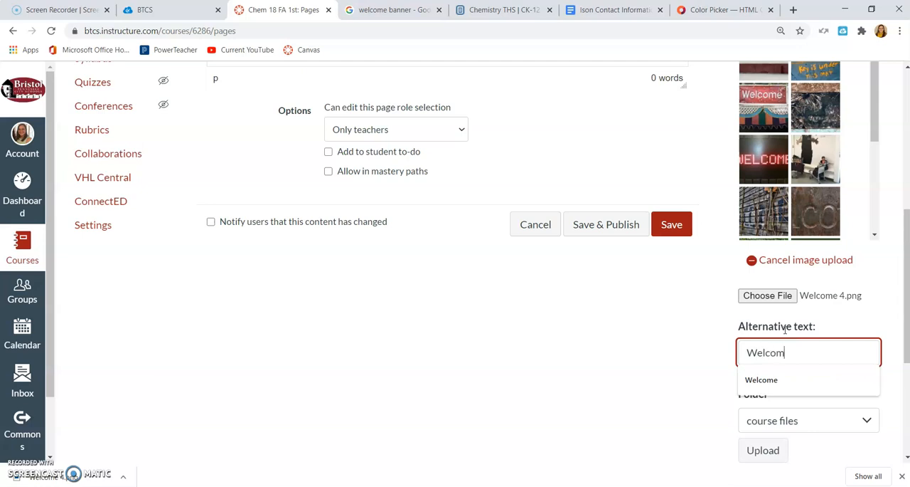
text(e to our class)
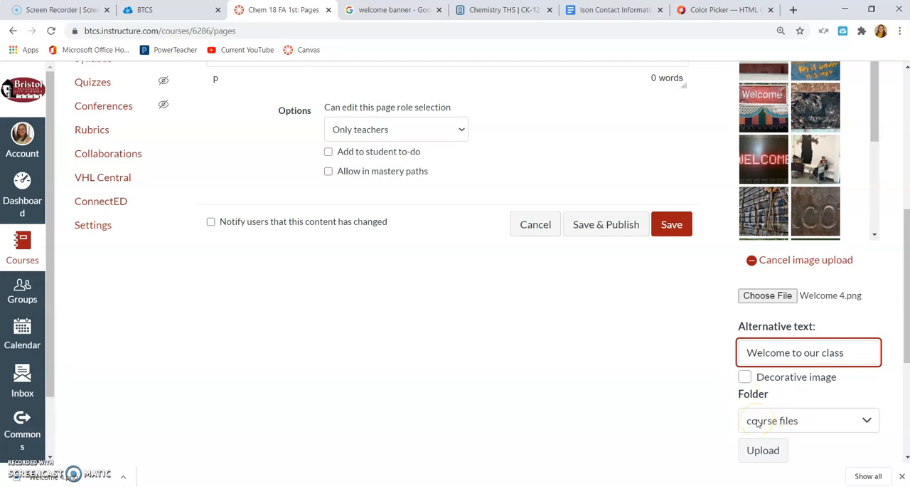
click(761, 451)
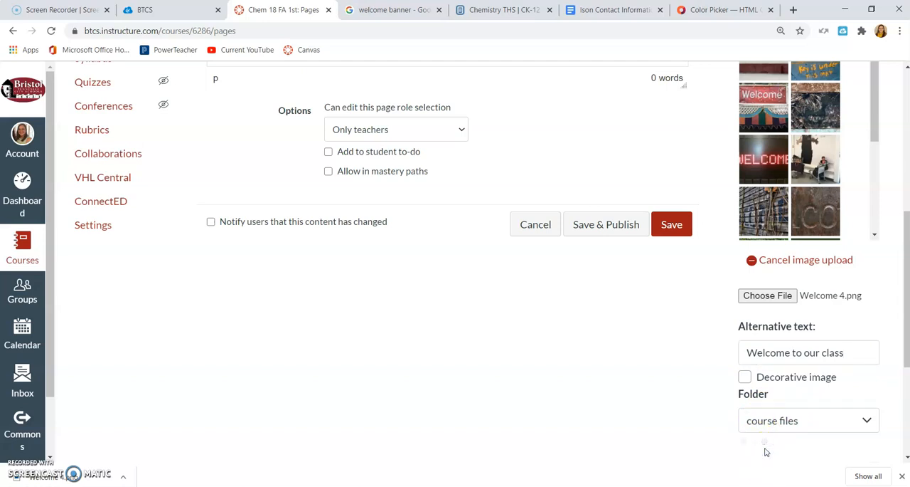
click(766, 451)
click(508, 318)
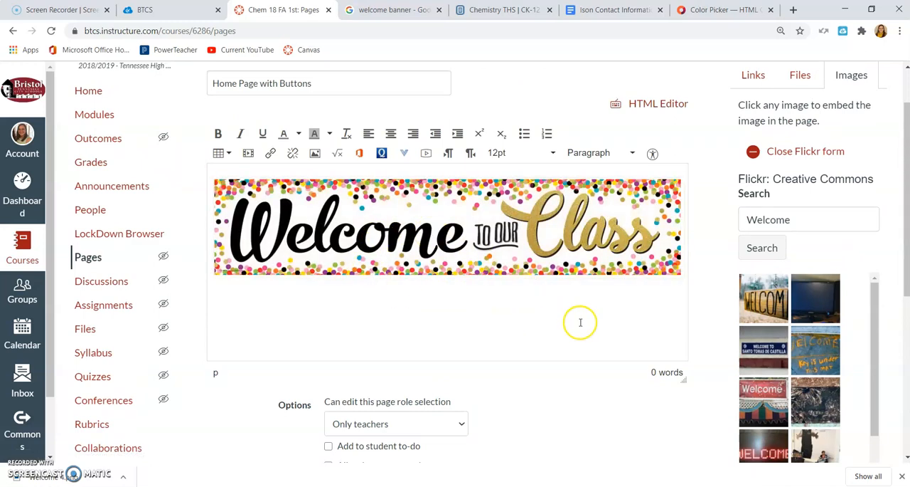
Center the welcome banner image on the page and deselect it.
click(471, 210)
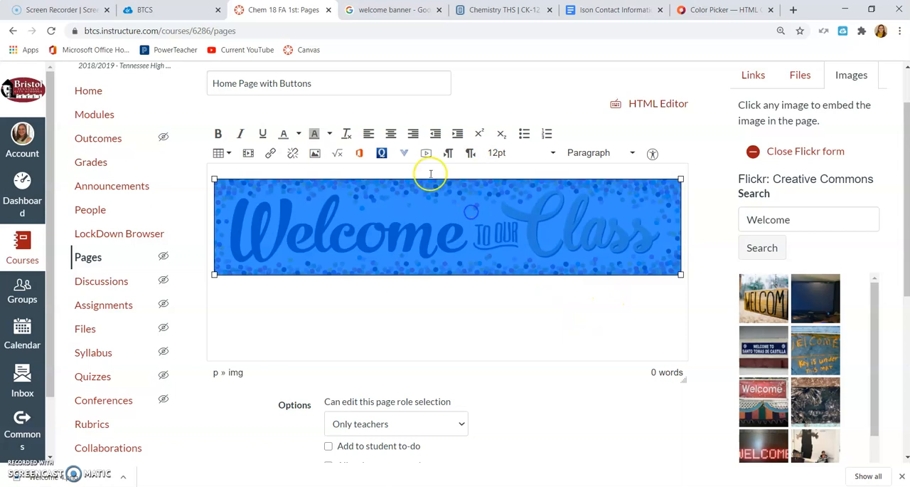
click(391, 136)
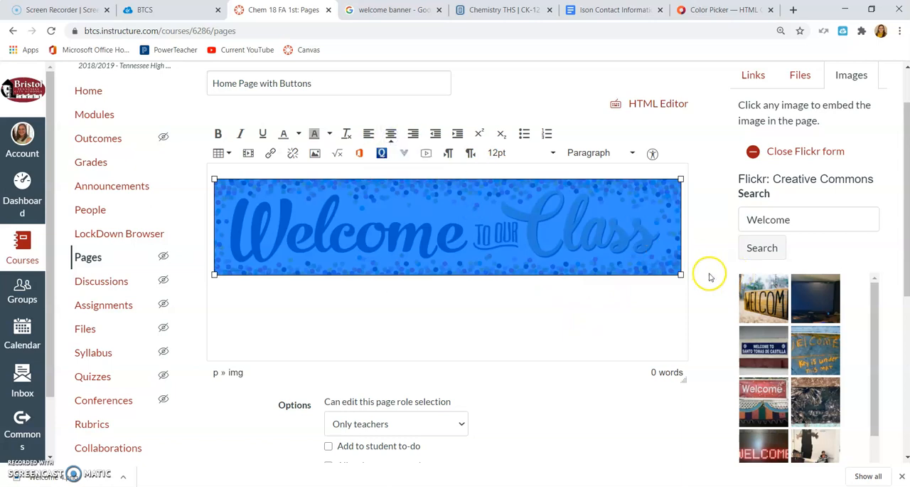
click(687, 268)
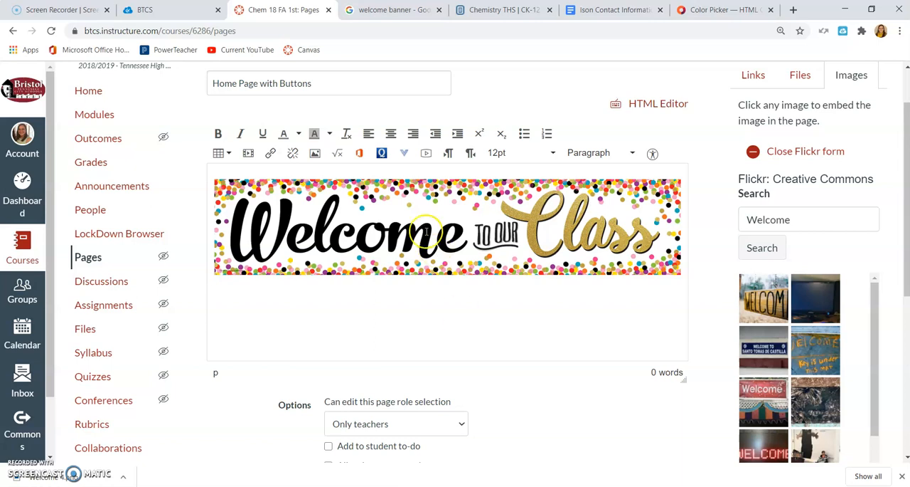
Insert a 2 x 2 table below the welcome banner.
click(222, 153)
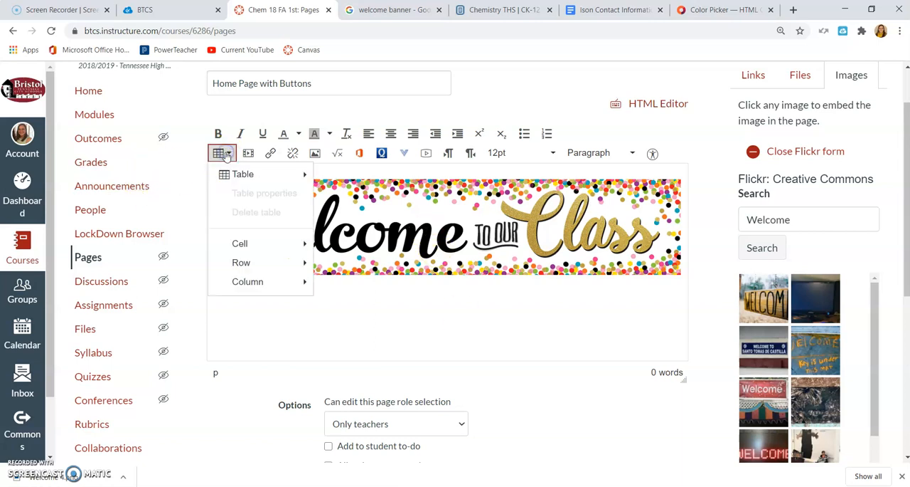
mouse_move(241, 174)
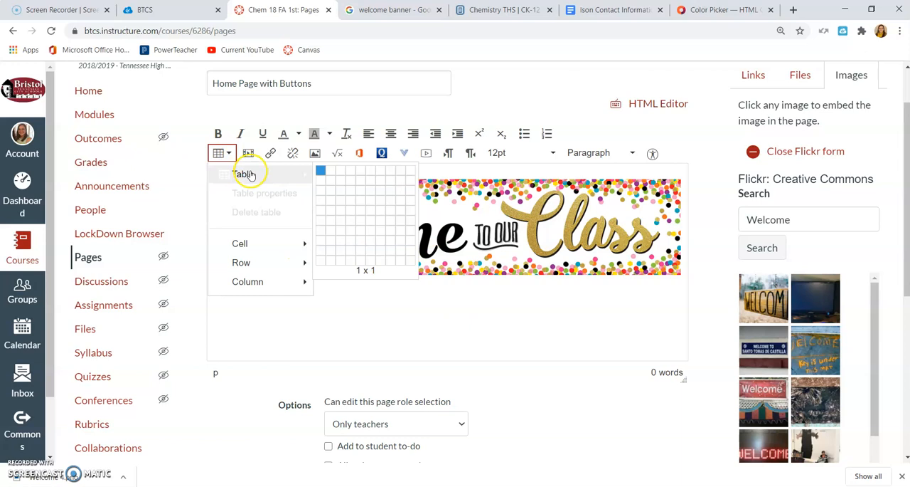
click(331, 183)
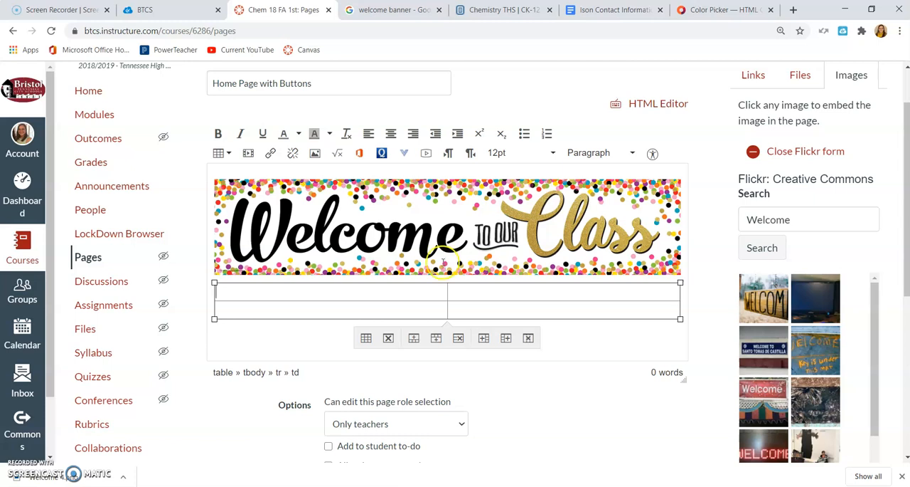
Switch to the Google tab, search the web for "da button" and open the Da Button Factory button generator.
click(399, 9)
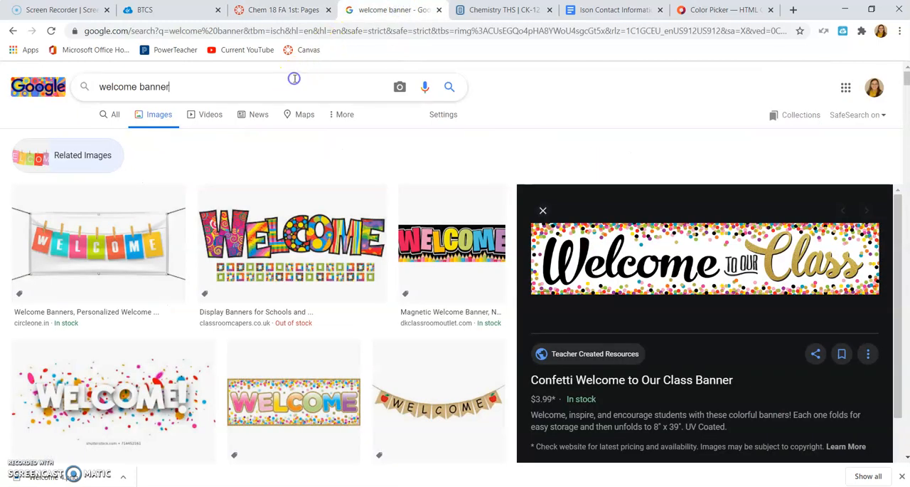
drag(203, 88, 89, 84)
text(da button)
key(Return)
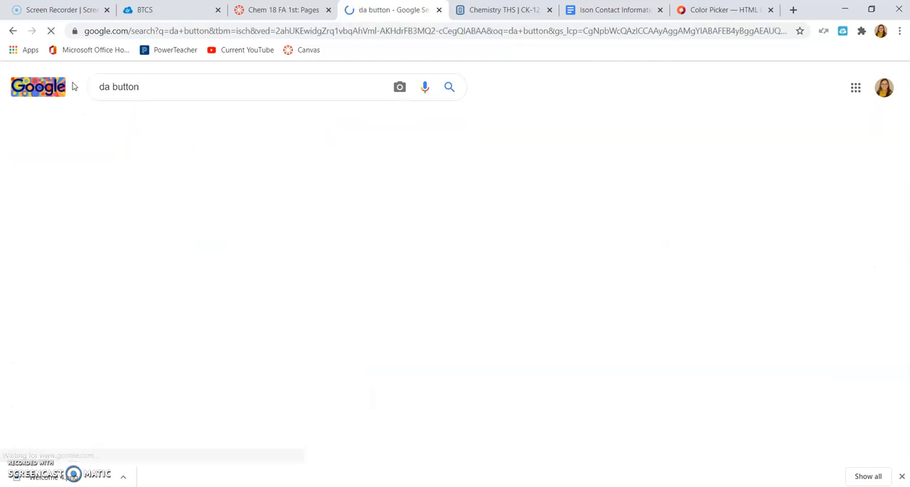
click(118, 118)
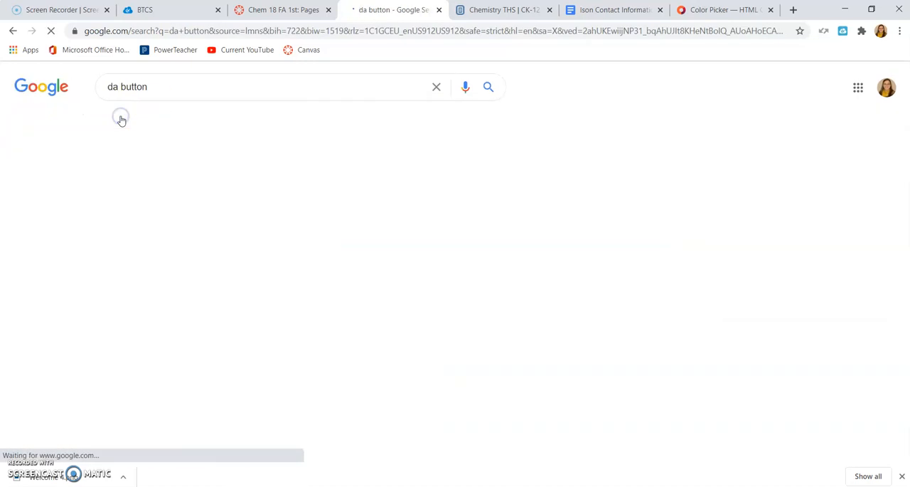
click(178, 193)
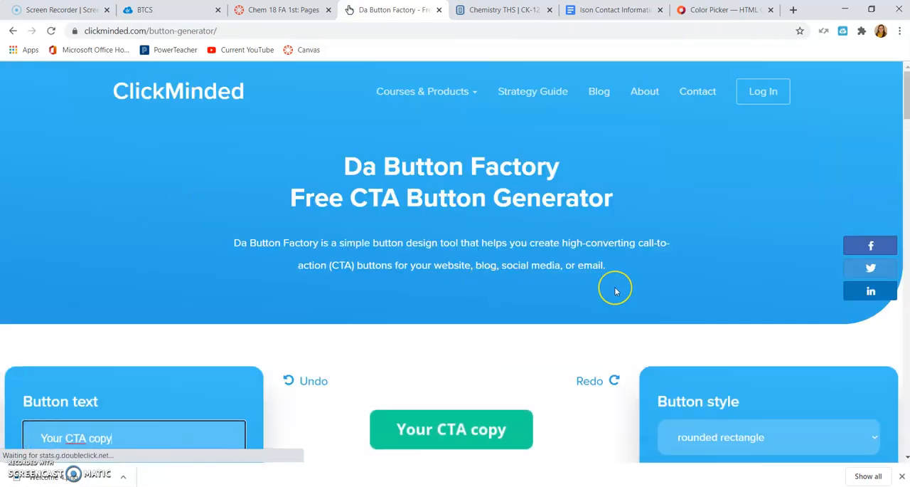
Replace the button text with "Current Module".
scroll(616, 291, down, 4)
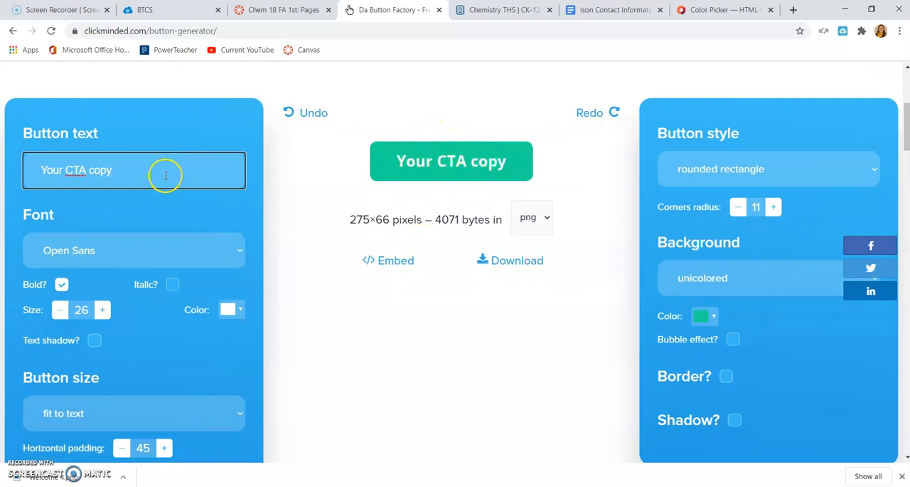
triple_click(74, 169)
text(Current Module)
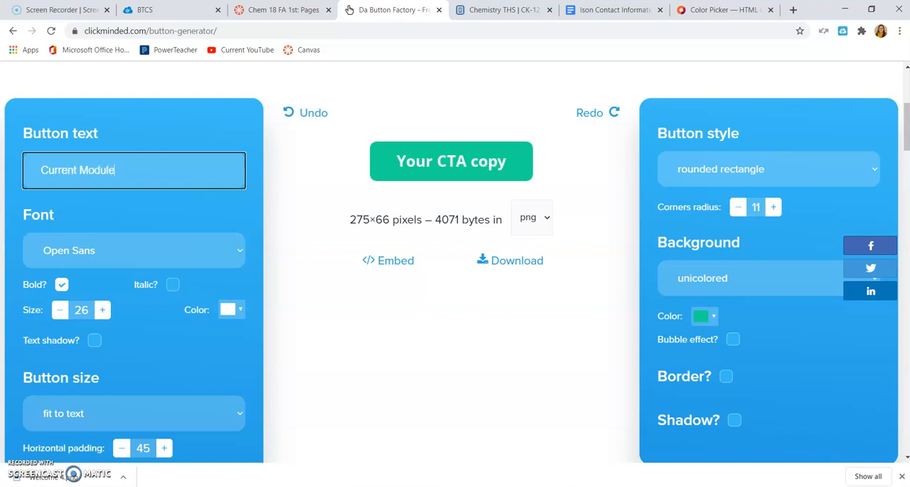
click(105, 212)
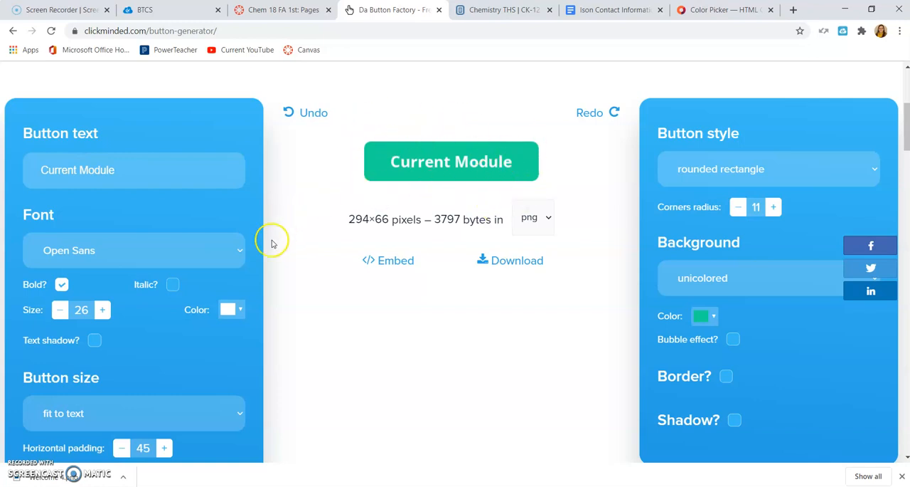
Try the Lobster Two font on the button text.
click(224, 249)
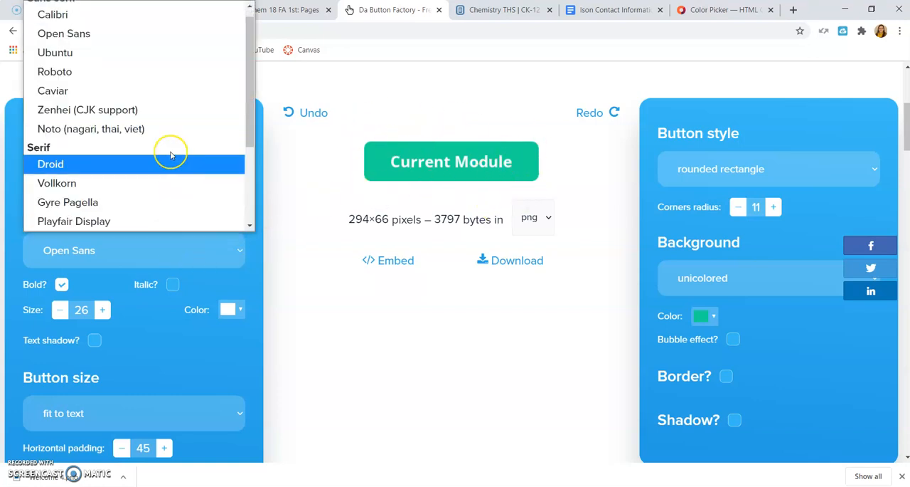
scroll(173, 152, down, 2)
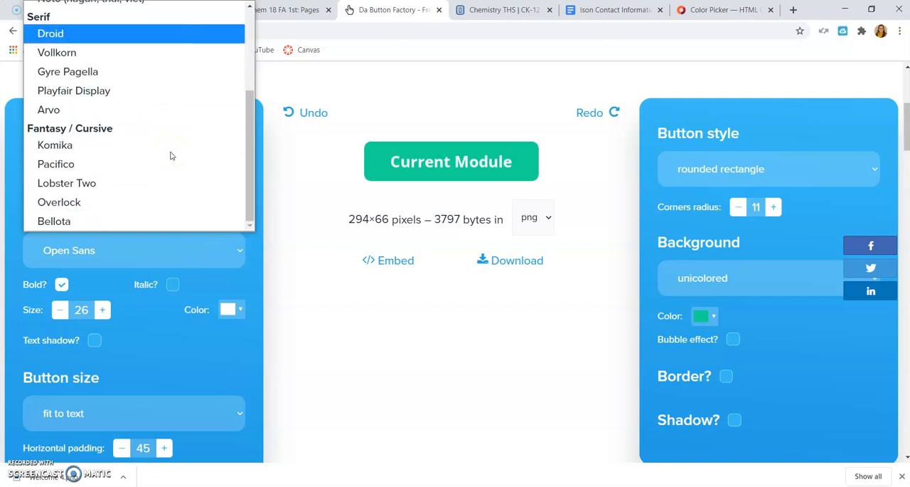
click(92, 184)
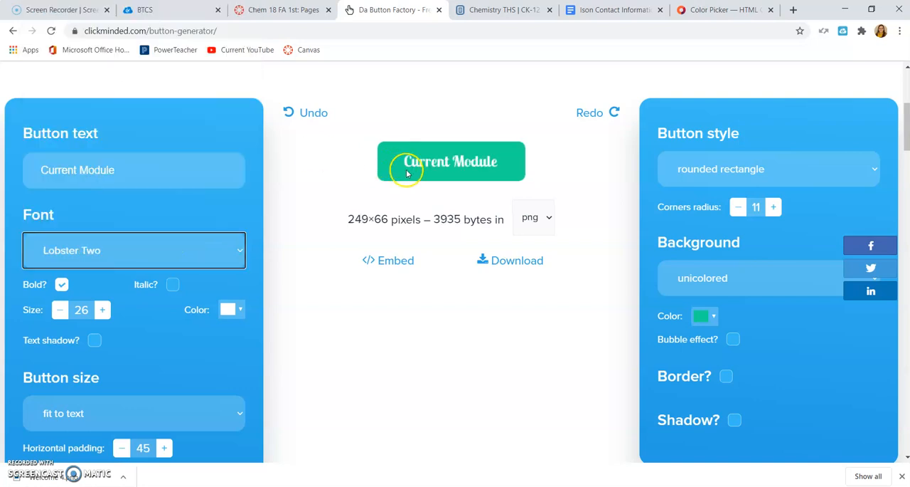
Change the button font to Komika and turn off bold.
click(221, 246)
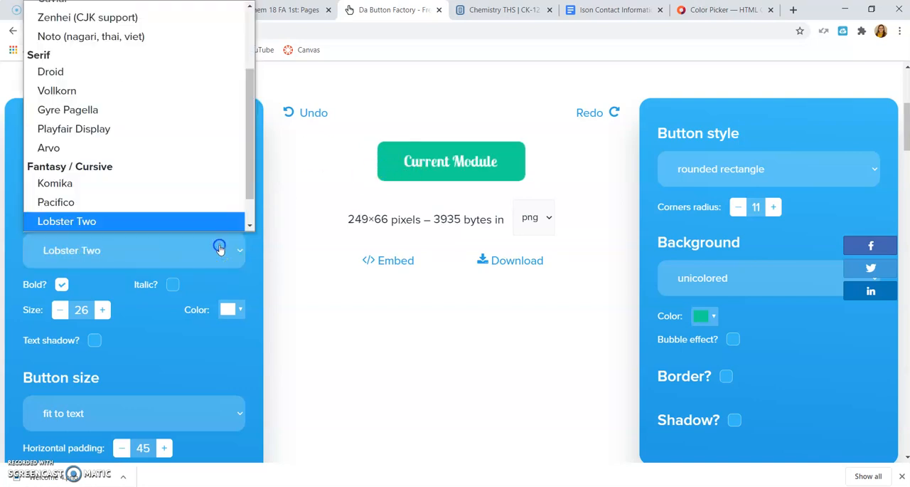
click(111, 183)
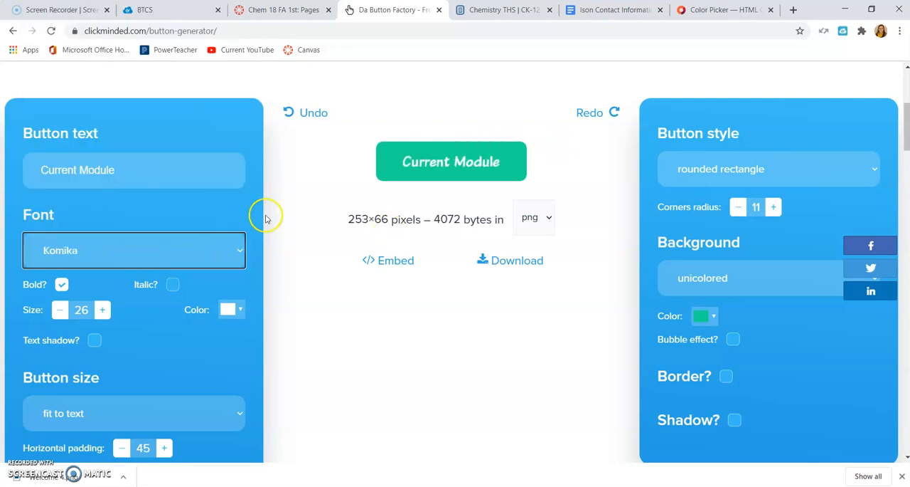
click(63, 285)
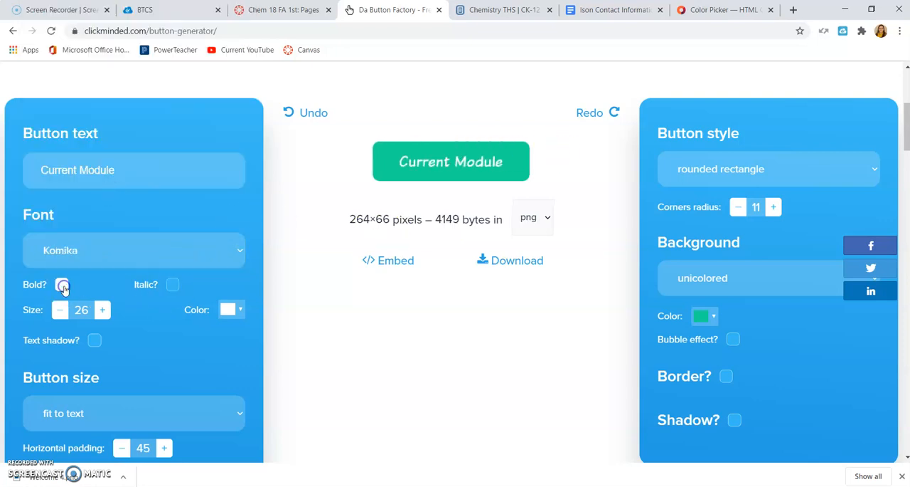
Increase the button text's font size to 30.
click(103, 310)
click(103, 310)
click(104, 309)
click(104, 310)
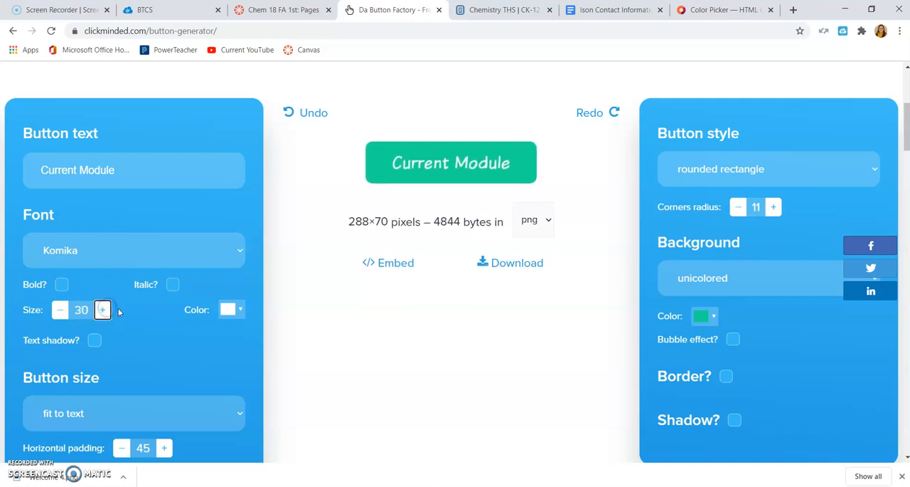
Try a text shadow on the button text in yellow (#ffff00).
click(95, 340)
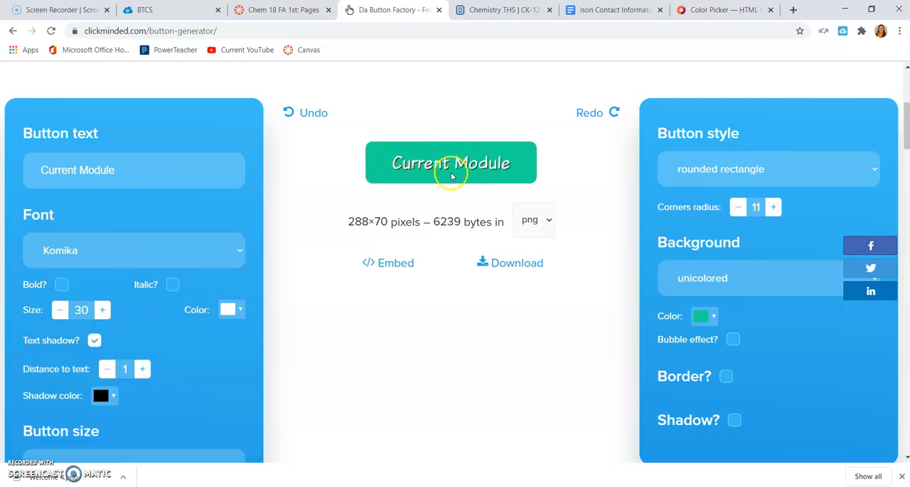
click(110, 397)
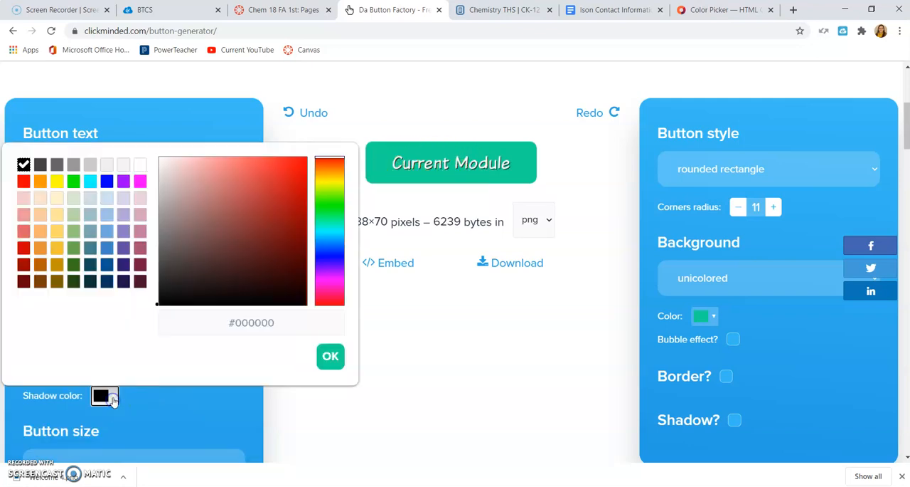
click(57, 181)
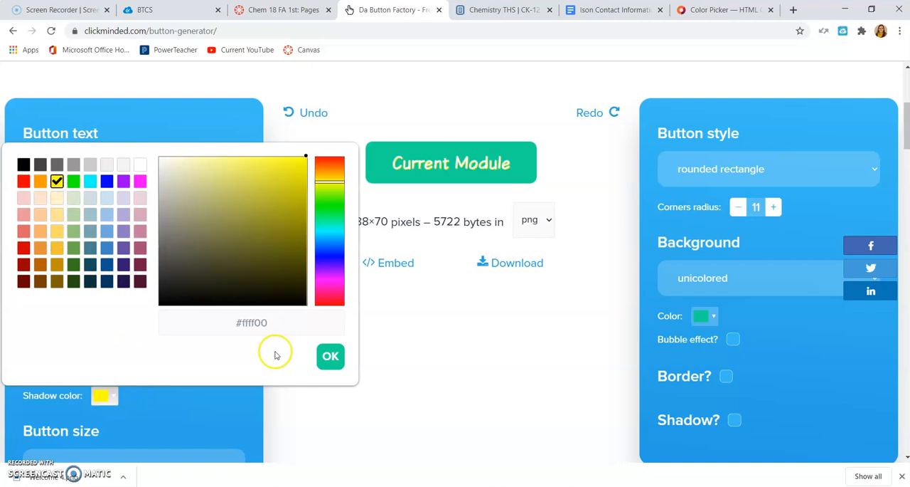
click(330, 356)
Try text shadow distances of 11 and 6, and turn the text shadow off.
click(143, 369)
click(143, 369)
click(143, 369)
click(143, 369)
click(143, 369)
click(143, 369)
click(143, 369)
click(143, 369)
click(143, 369)
click(143, 369)
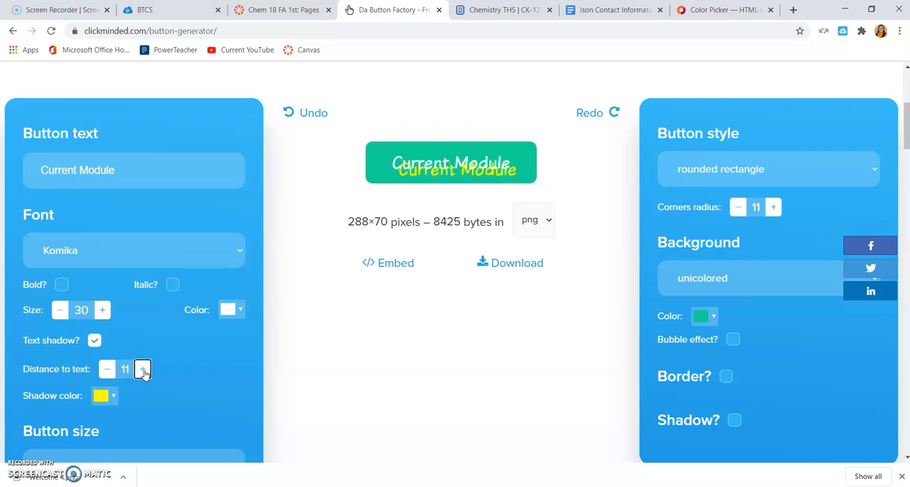
click(106, 368)
click(107, 368)
click(106, 369)
click(106, 368)
click(106, 368)
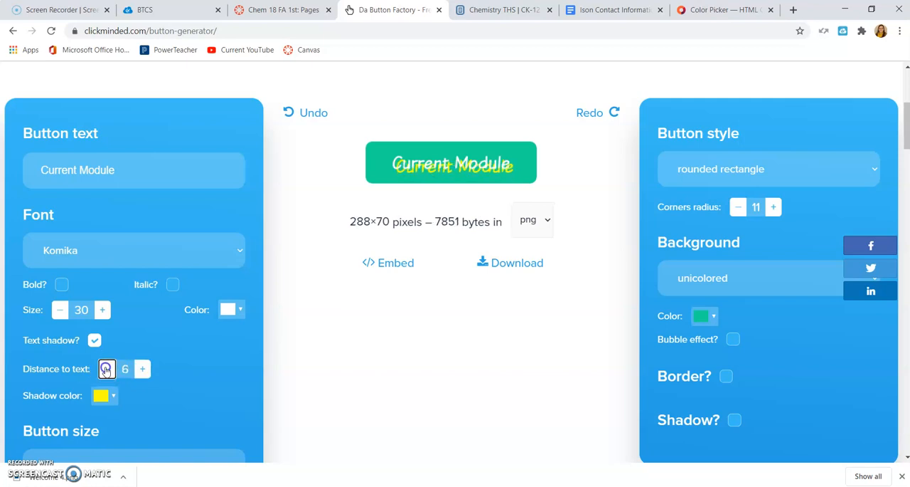
click(95, 340)
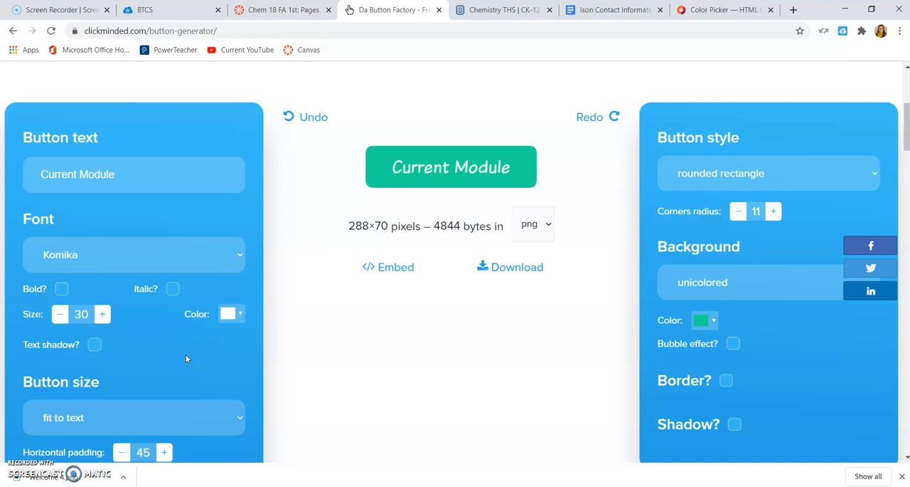
Change the button size mode to fixed.
scroll(254, 363, down, 2)
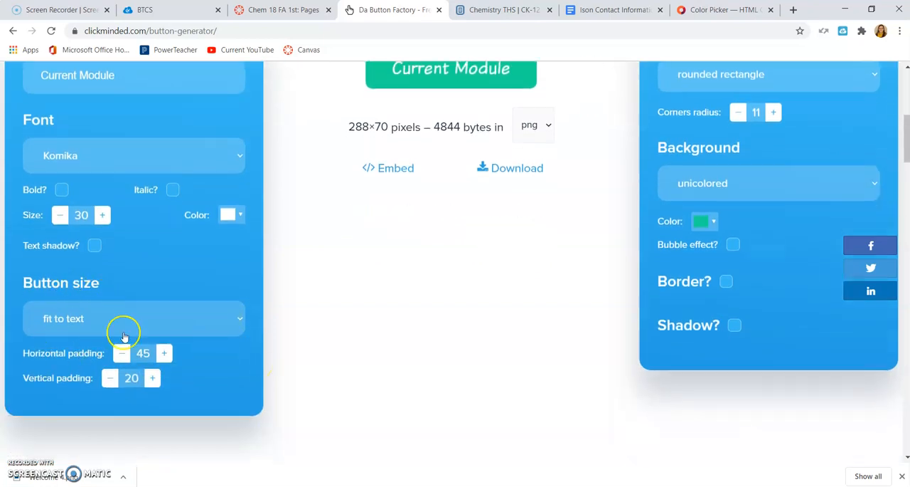
scroll(292, 299, up, 1)
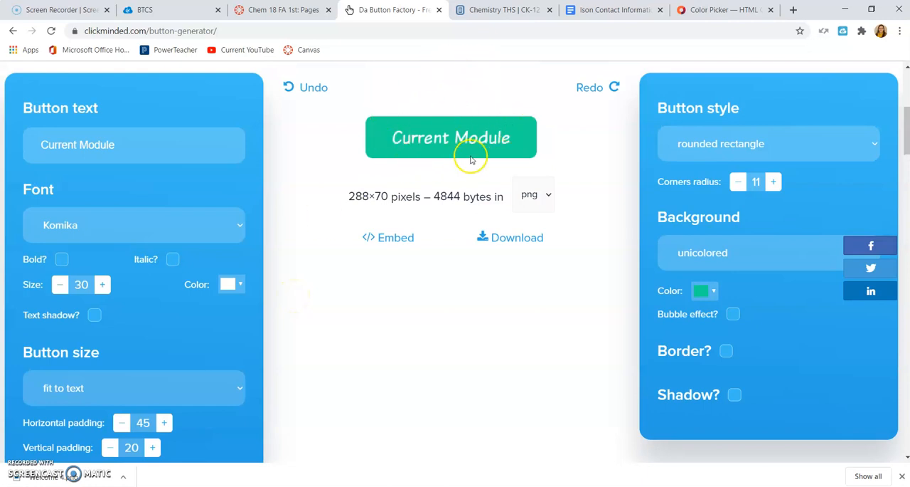
click(237, 393)
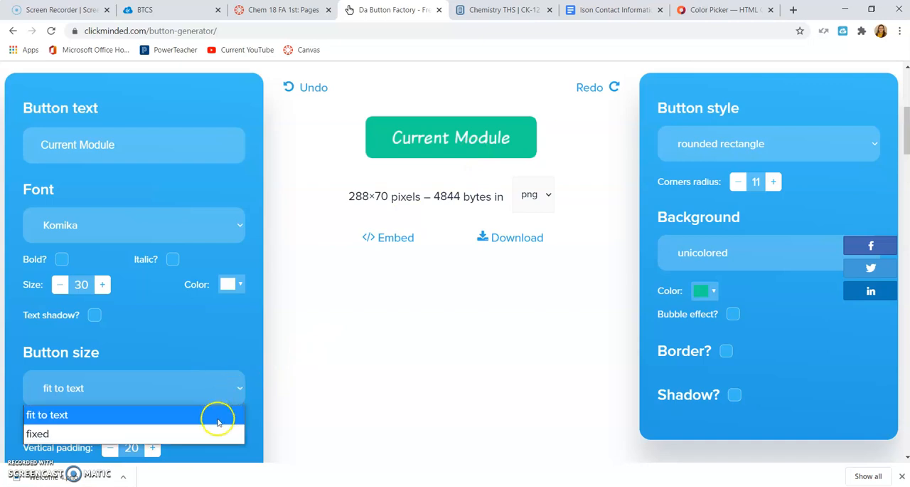
click(215, 432)
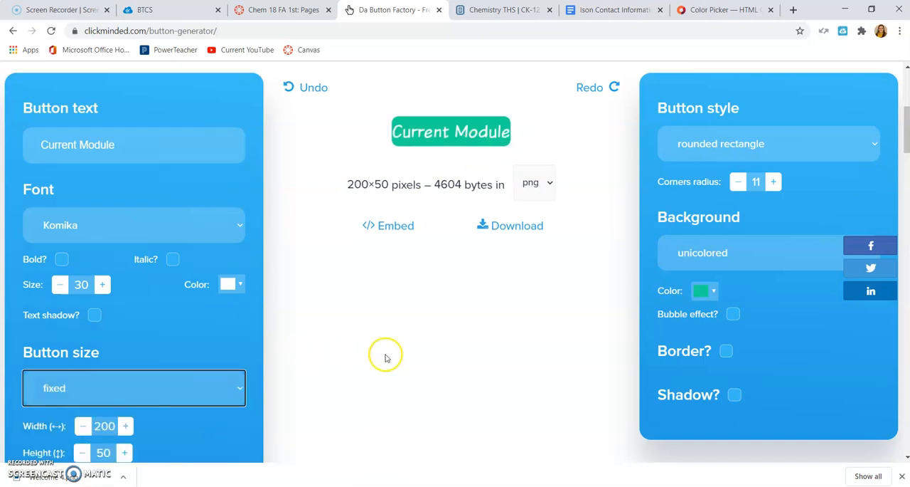
scroll(363, 374, down, 1)
scroll(363, 375, down, 1)
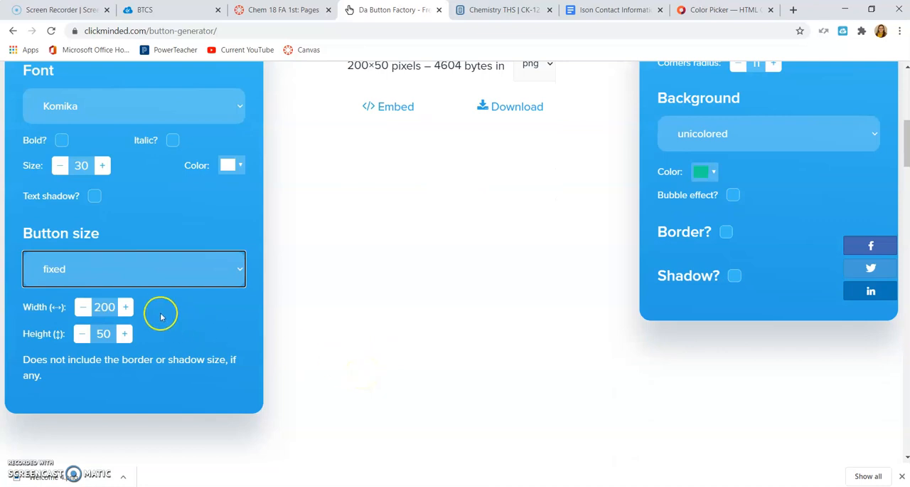
Try a fixed button width of 225 pixels.
click(126, 307)
click(126, 307)
click(126, 306)
click(126, 307)
double_click(105, 307)
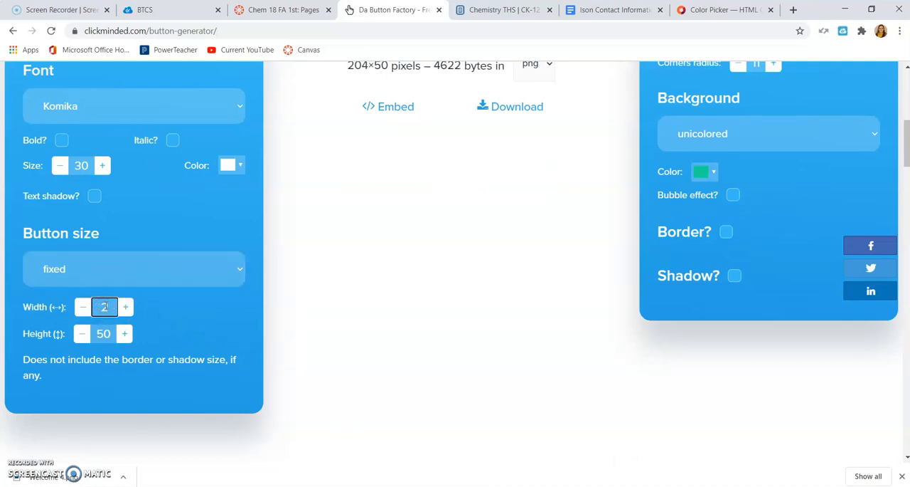
text(225)
click(425, 296)
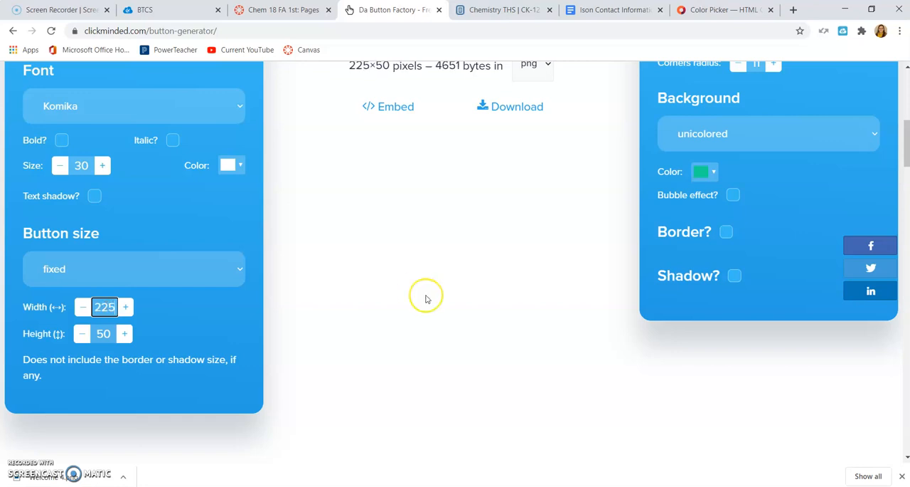
scroll(425, 299, up, 3)
Try a fixed button width of 235 pixels.
scroll(425, 299, down, 2)
double_click(114, 346)
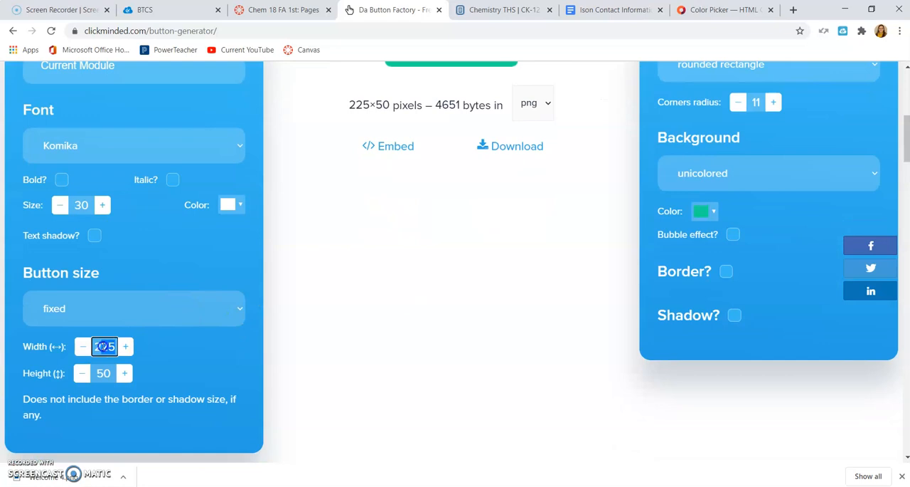
text(235)
click(207, 320)
click(437, 303)
scroll(436, 303, up, 3)
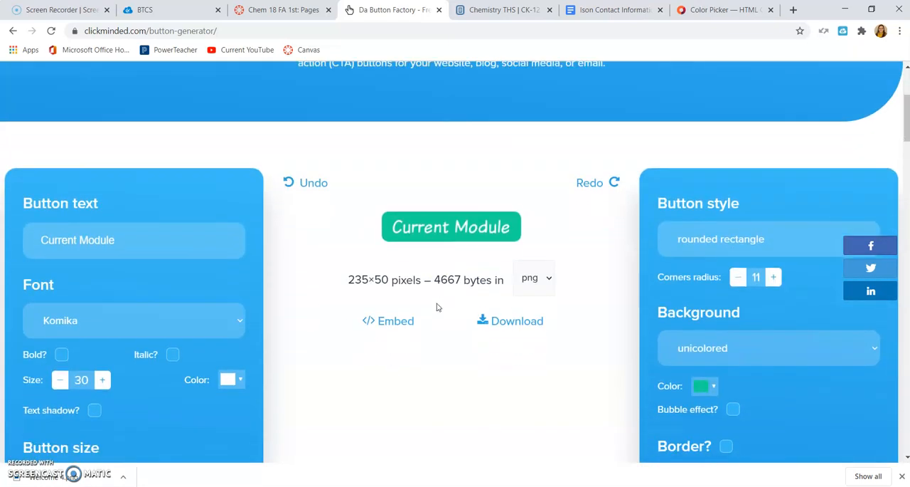
Set the fixed button size to 250 pixels wide and 60 pixels high.
scroll(438, 307, down, 2)
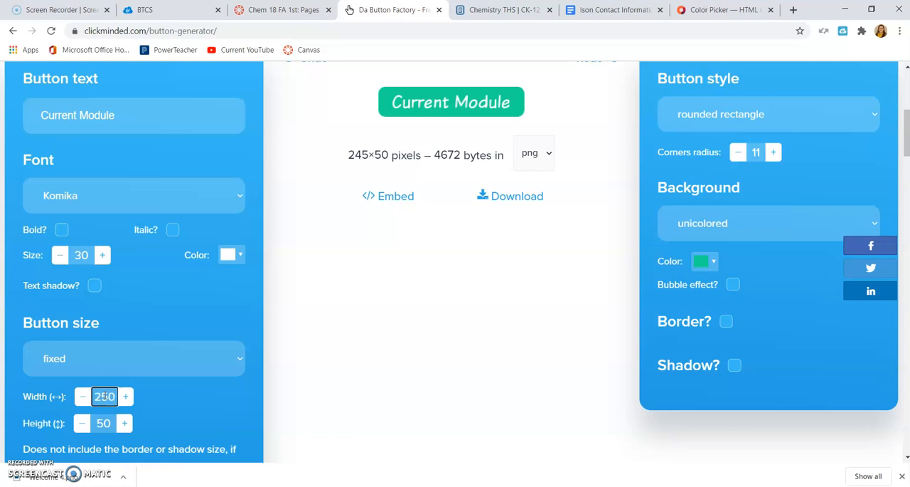
click(410, 362)
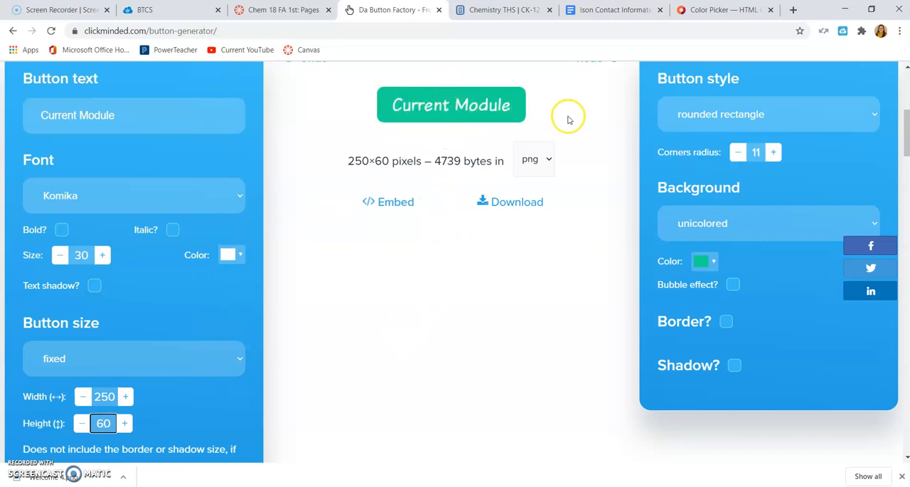
Try the fully curved sides button style, check the table on the Canvas page tab and return to the button generator.
scroll(580, 140, up, 1)
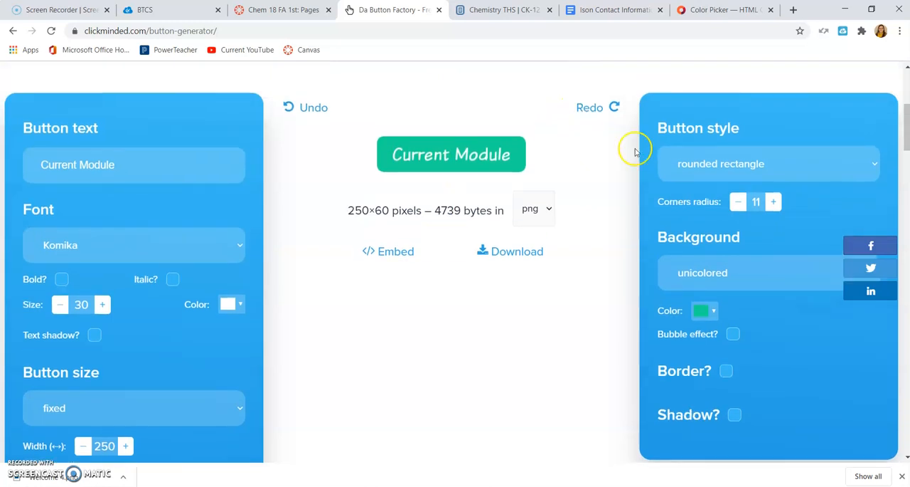
click(670, 165)
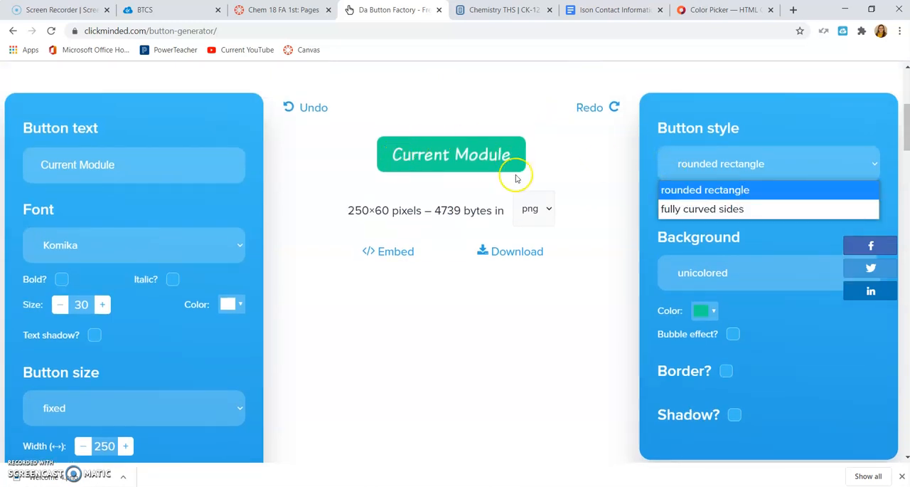
click(752, 209)
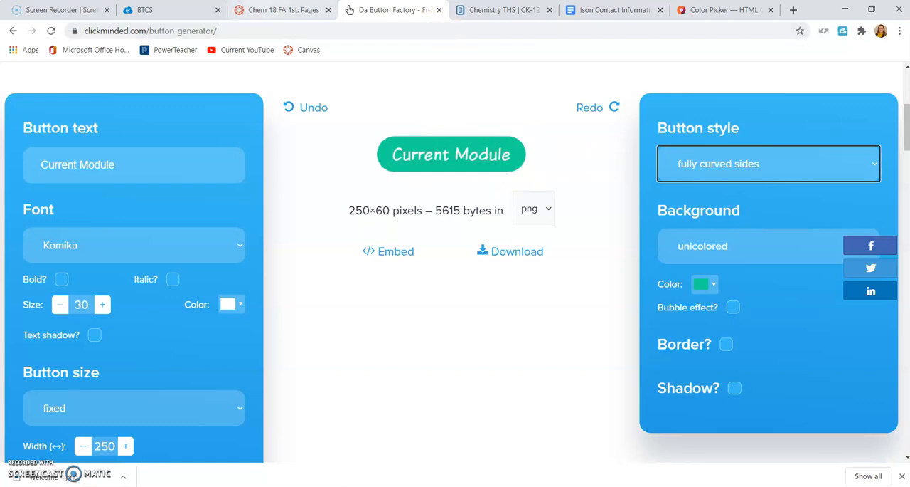
click(281, 10)
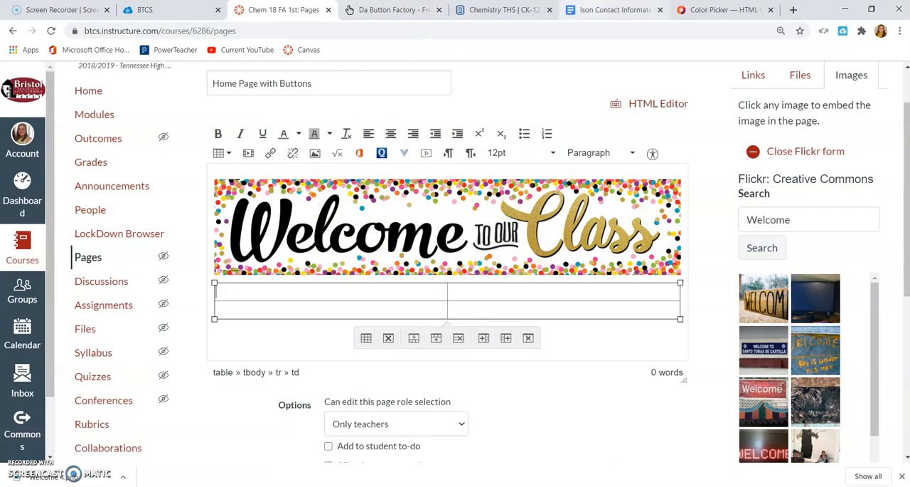
click(398, 9)
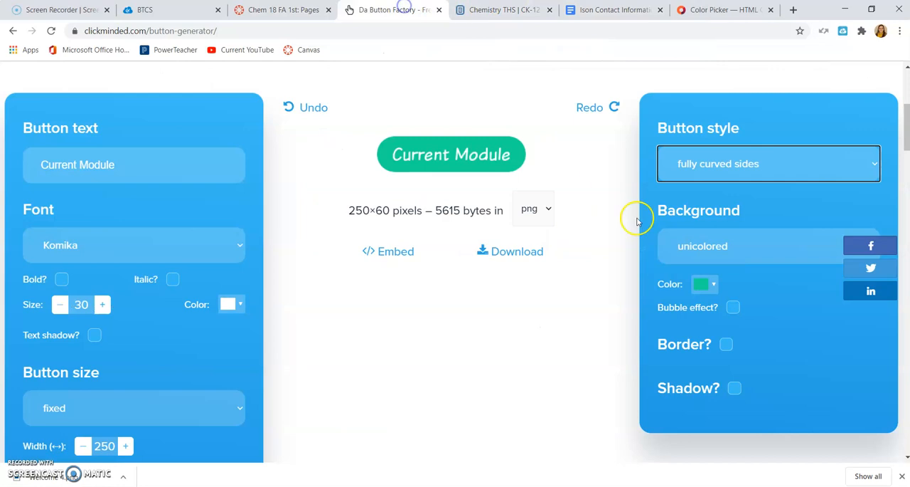
Restore the rounded rectangle button style and try a corners radius of 4.
click(717, 163)
click(705, 188)
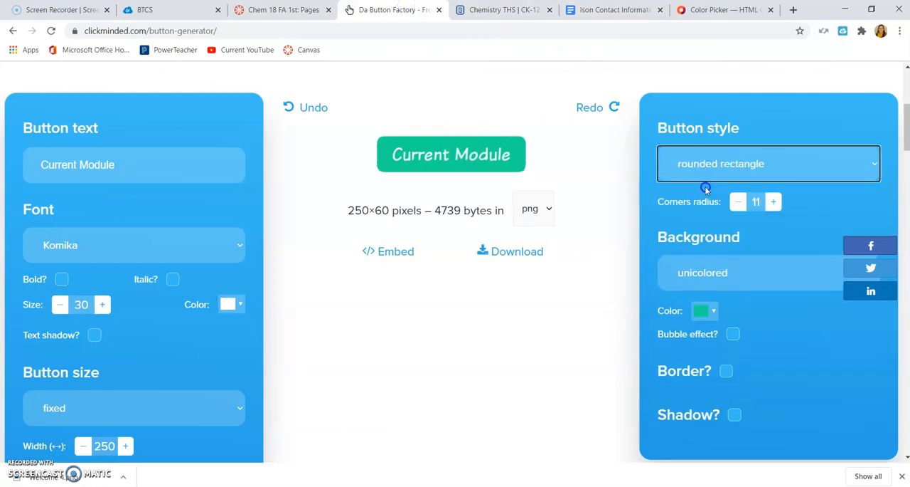
click(738, 201)
click(738, 202)
click(738, 202)
click(738, 202)
click(738, 203)
click(738, 202)
click(739, 202)
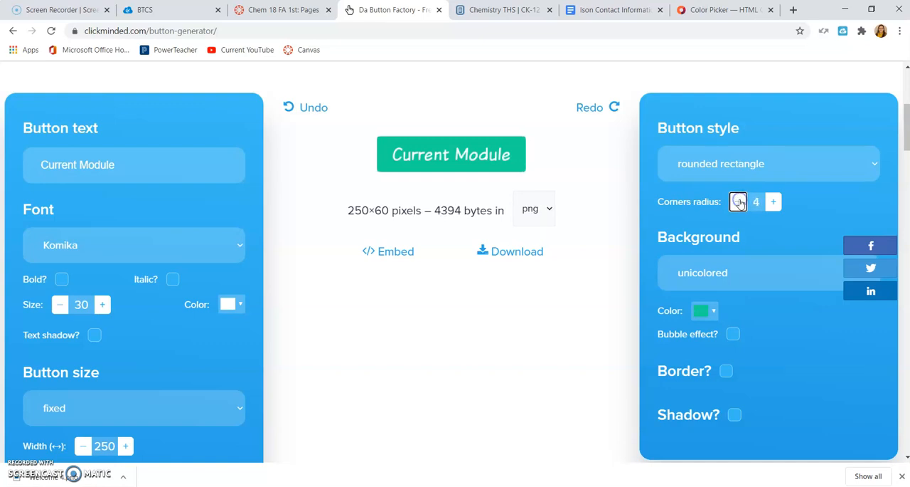
Set the rounded rectangle's corners radius to 14.
click(774, 202)
click(774, 202)
click(773, 202)
click(773, 202)
click(773, 202)
click(773, 202)
click(774, 202)
click(773, 202)
click(773, 202)
click(773, 202)
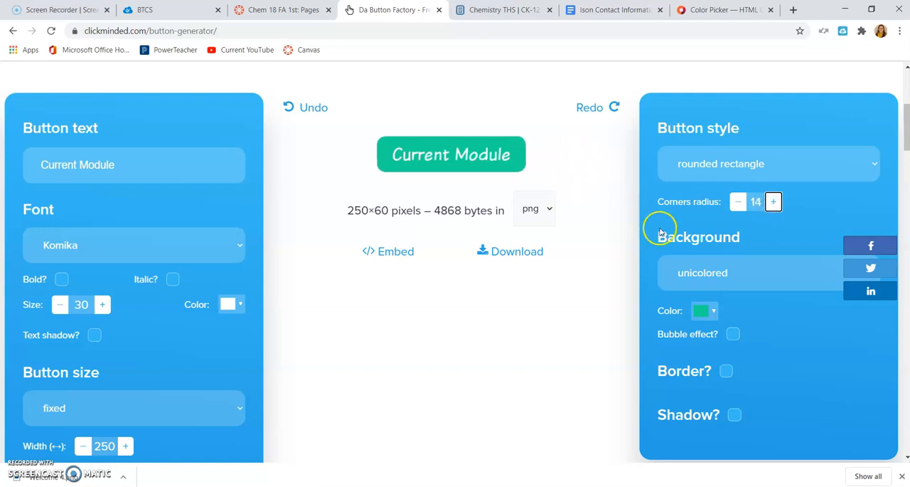
Try the bicolored and simple gradient backgrounds on the Current Module button.
scroll(616, 254, down, 1)
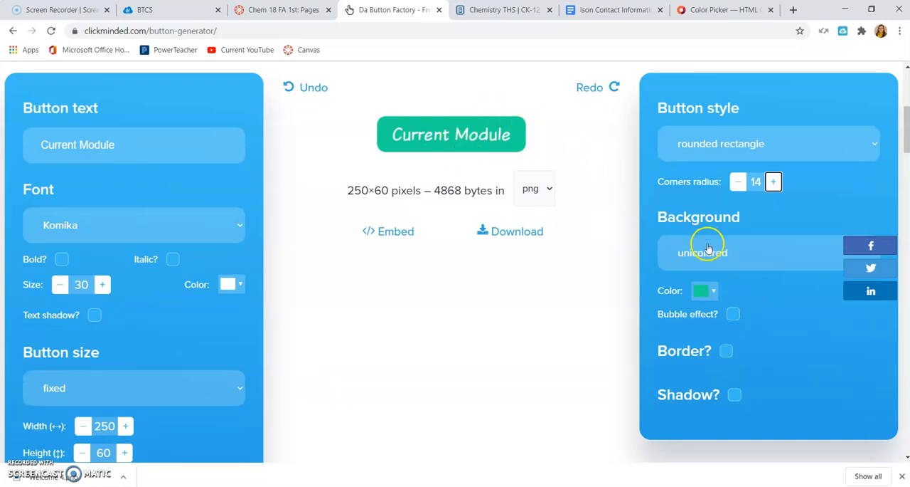
click(708, 248)
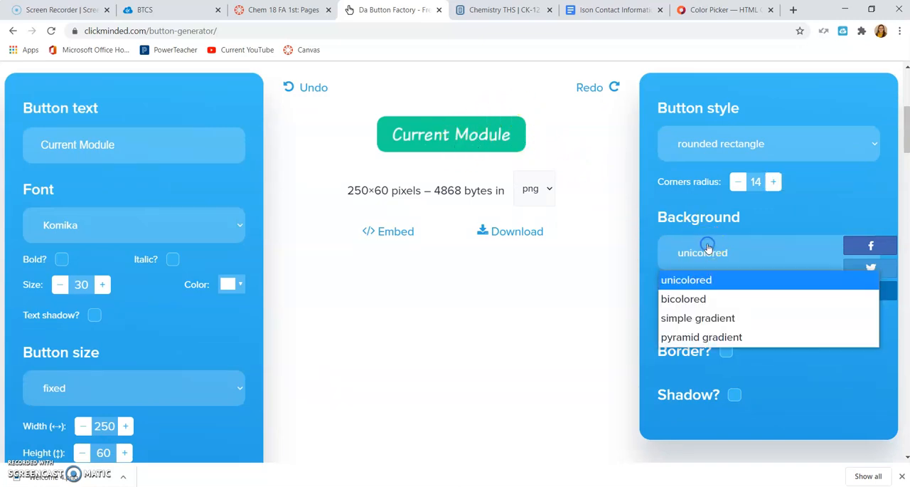
click(691, 299)
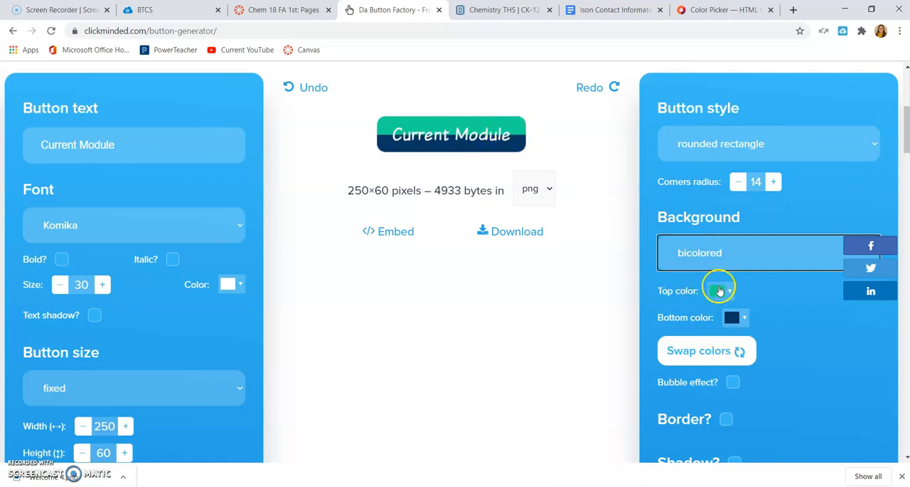
click(702, 253)
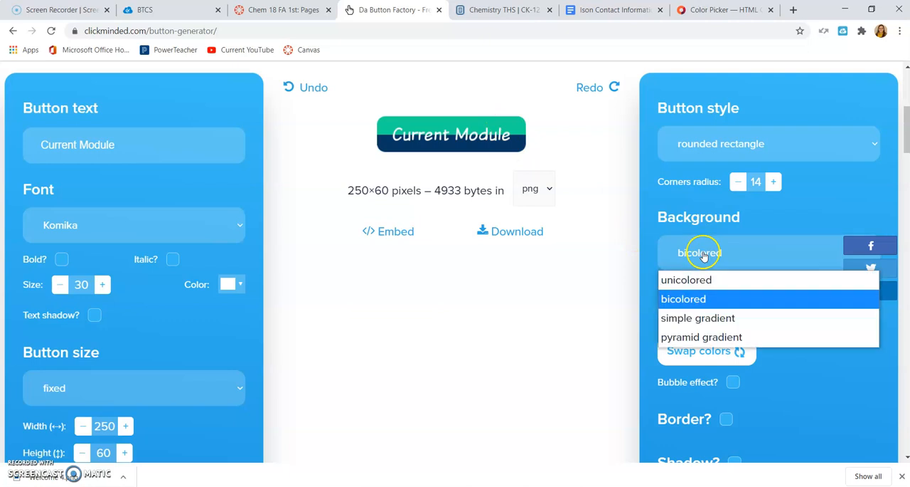
click(701, 318)
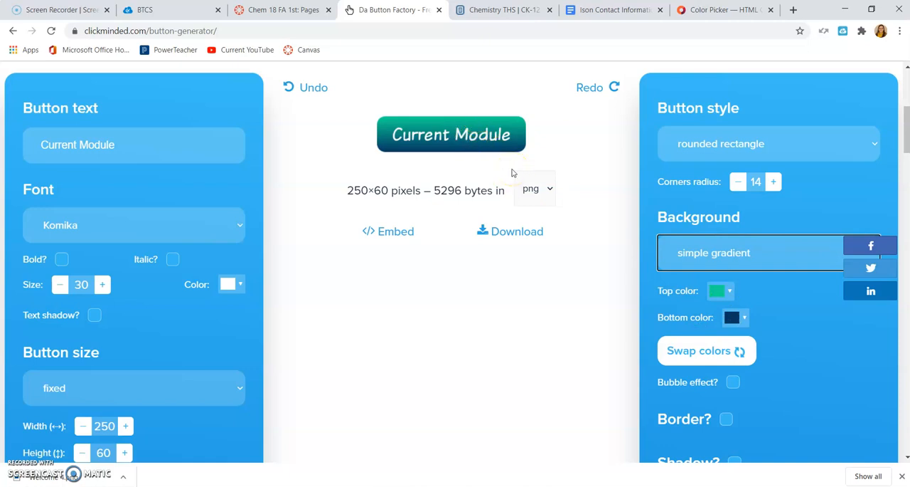
Compare the button with the banner on the Canvas page and restore the unicolored background.
click(293, 8)
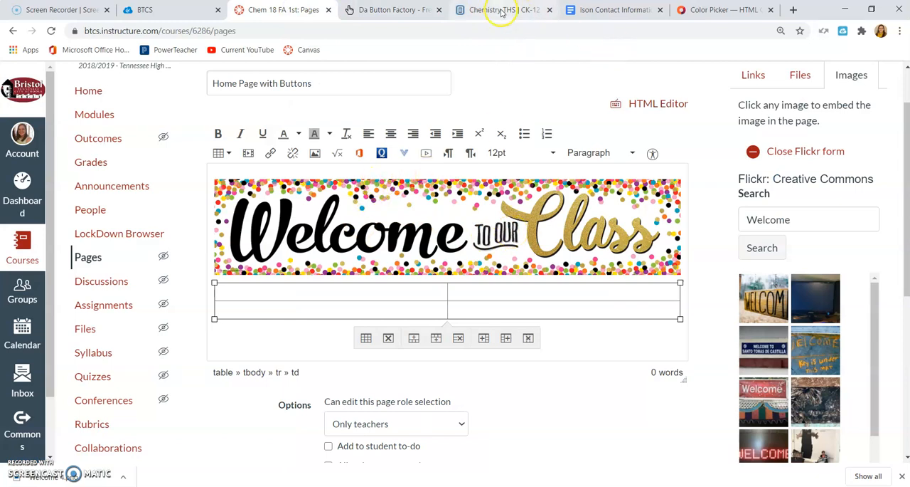
click(398, 9)
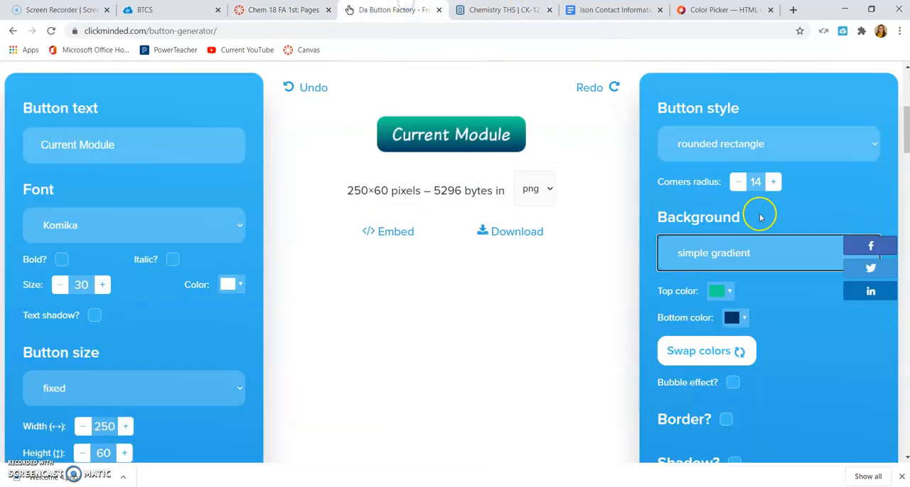
click(722, 260)
click(717, 279)
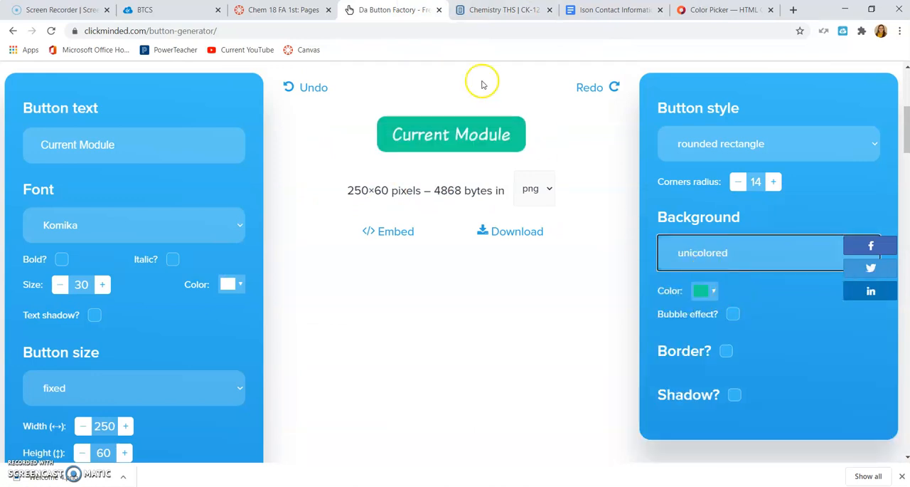
click(284, 9)
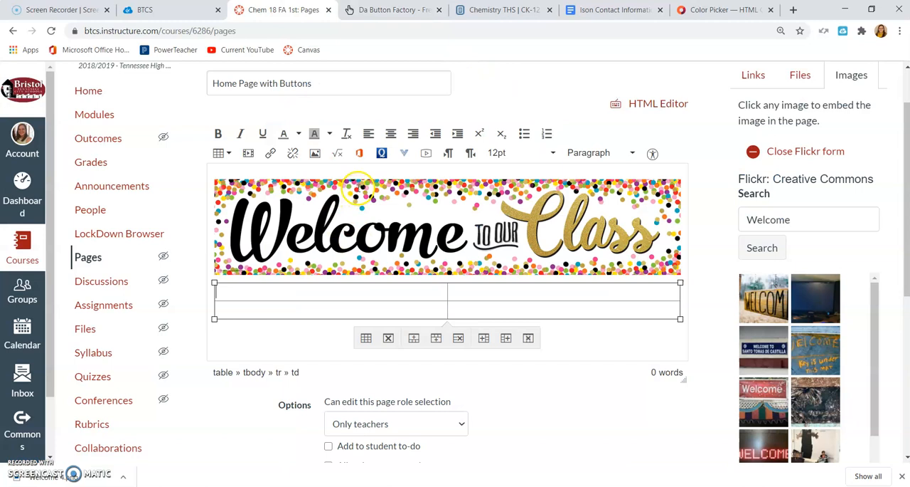
click(399, 9)
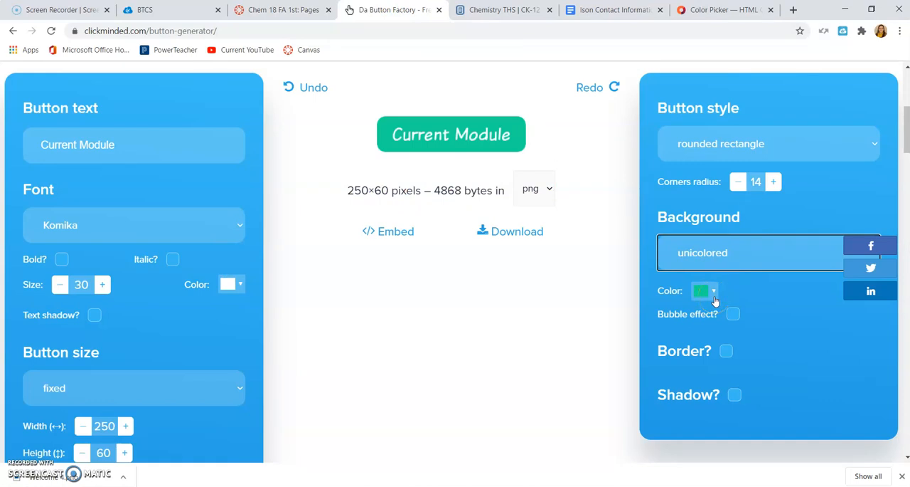
Switch to the HTML color picker page, pick the light blue #3BD8F9 and copy its hex code.
click(720, 16)
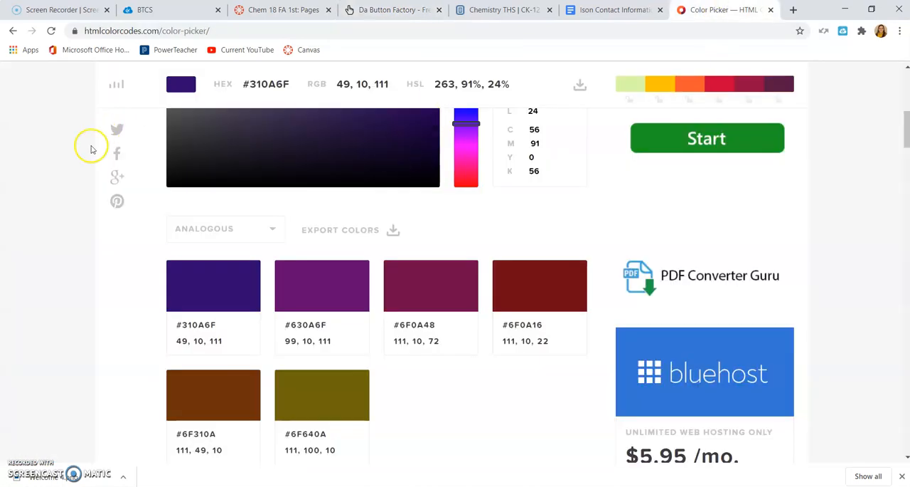
scroll(461, 189, up, 4)
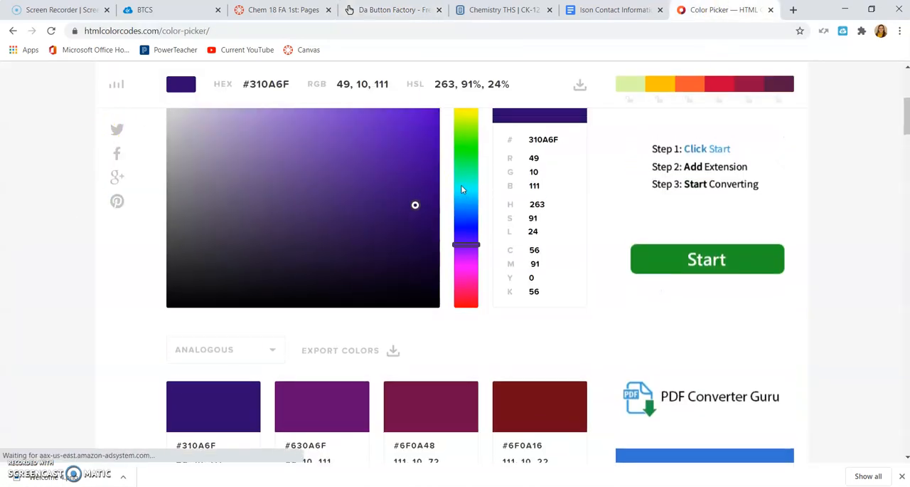
scroll(462, 190, down, 1)
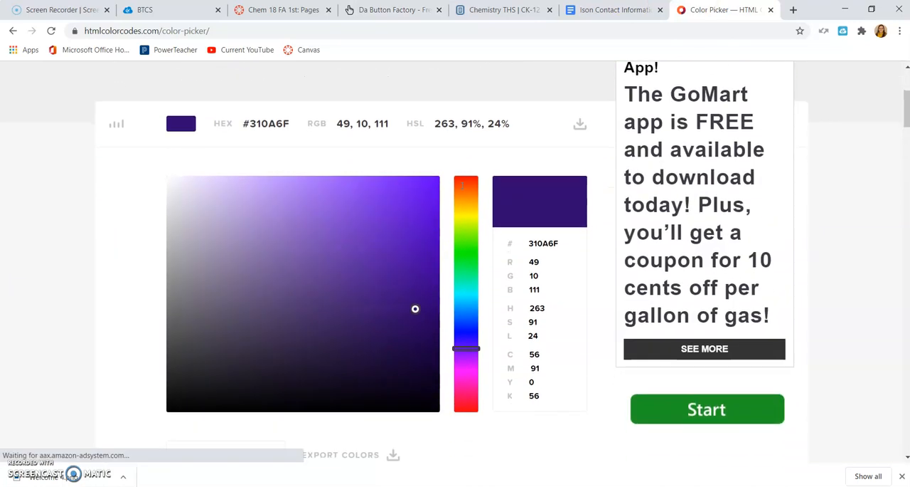
click(463, 333)
drag(463, 332, 375, 180)
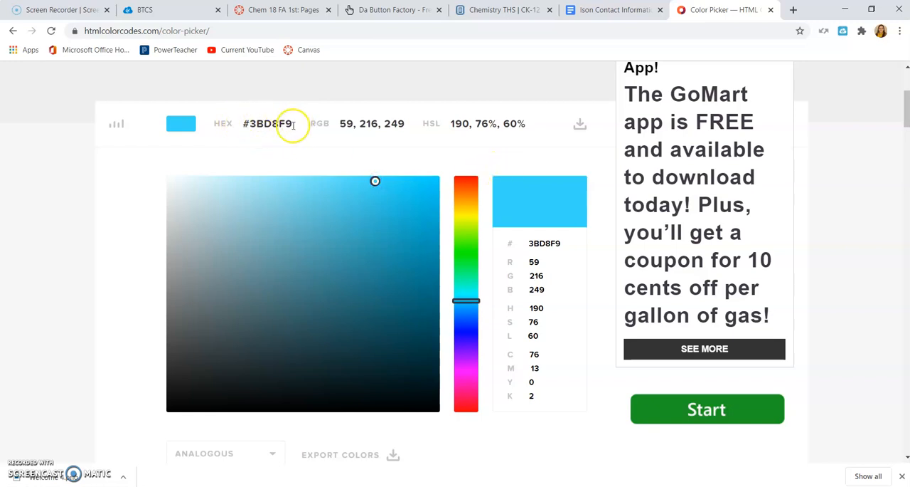
drag(293, 125, 244, 125)
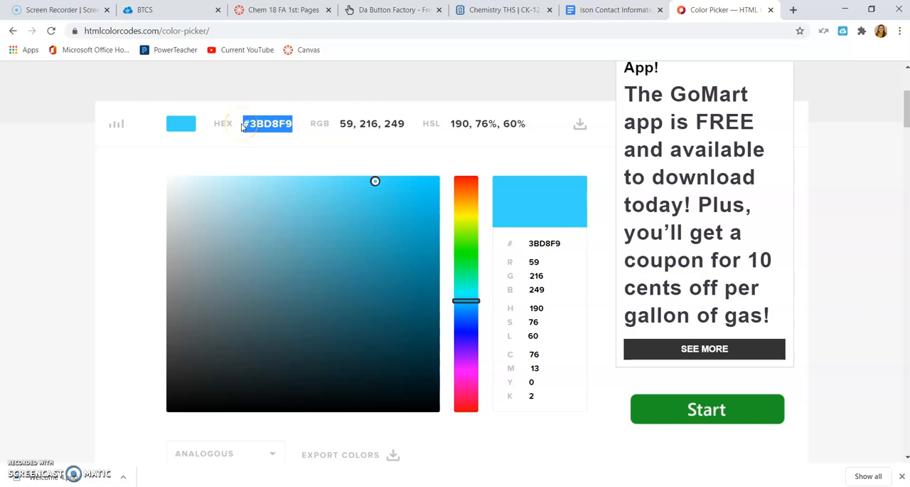
Return to Da Button Factory and set the button's background color to #3BD8F9.
click(349, 9)
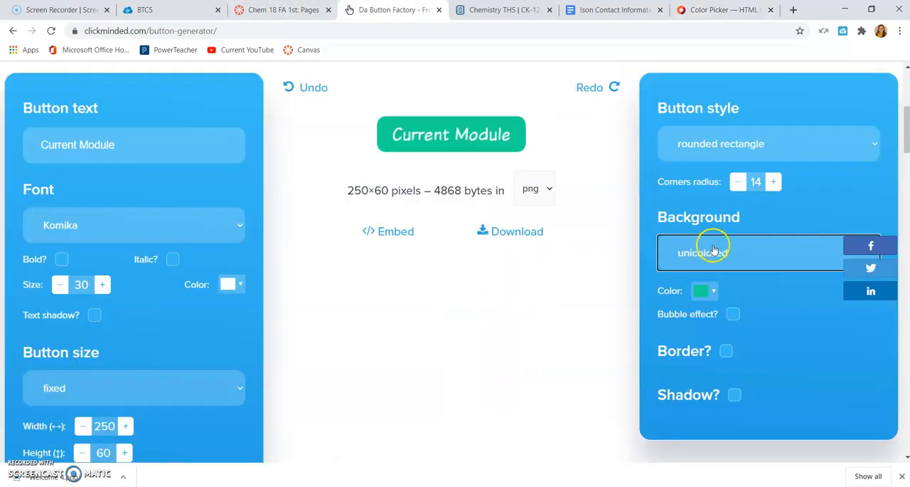
click(716, 291)
scroll(767, 415, down, 1)
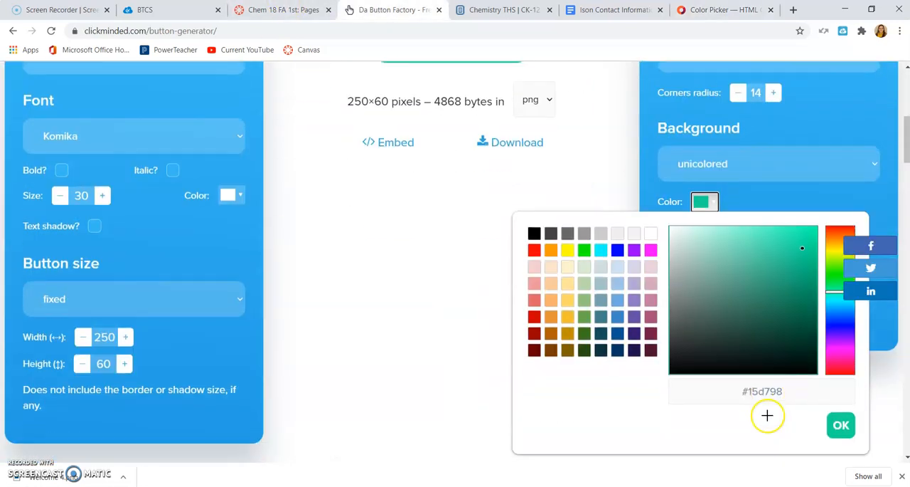
drag(790, 392, 726, 390)
key(ctrl+v)
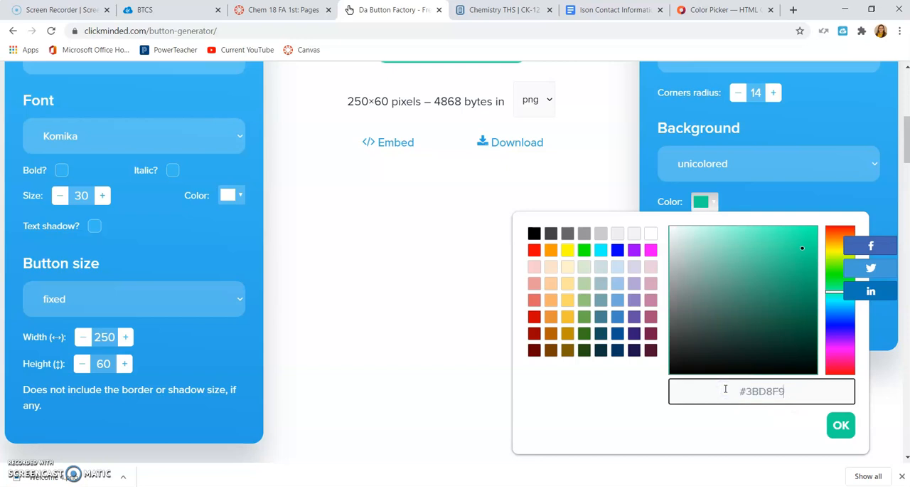
click(841, 424)
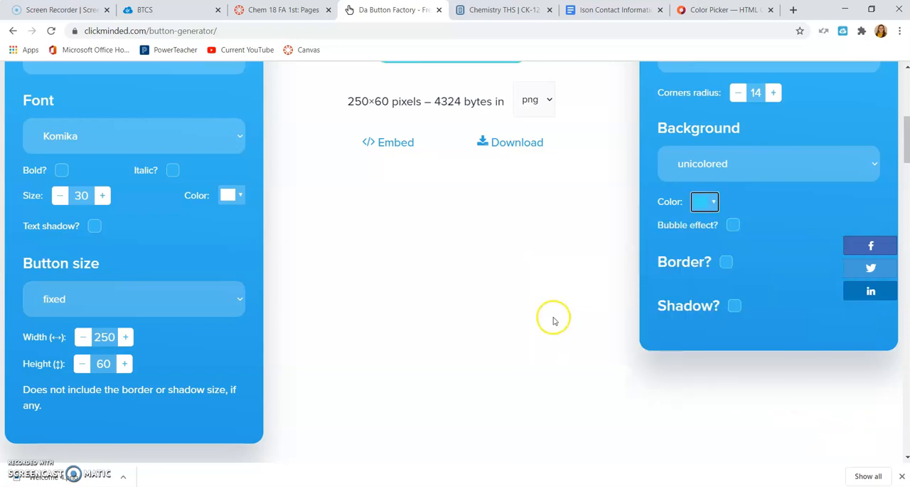
scroll(556, 321, up, 2)
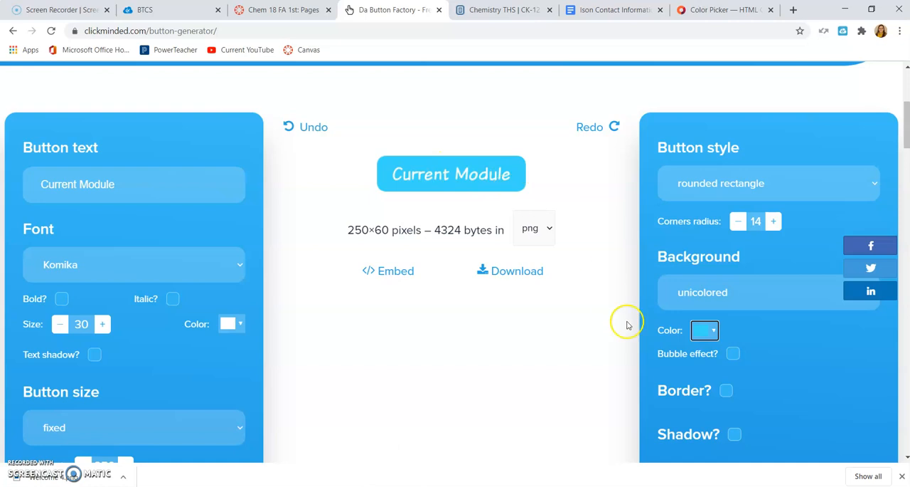
Examine the background color palette, the color picker's analogous colors and the Canvas banner for matching button colors.
click(708, 330)
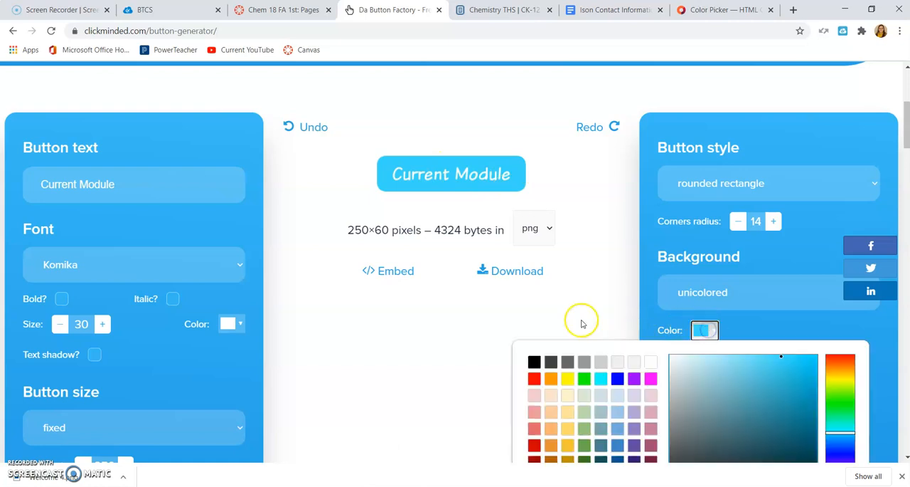
scroll(491, 326, down, 2)
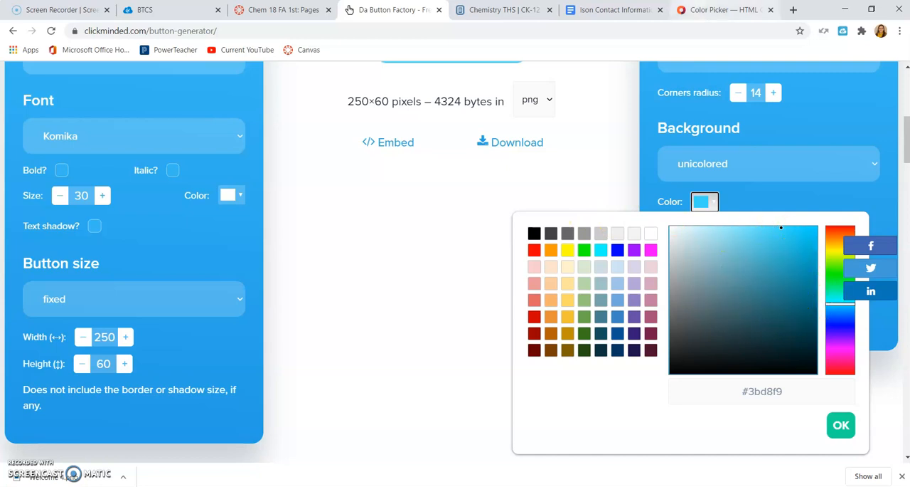
click(722, 9)
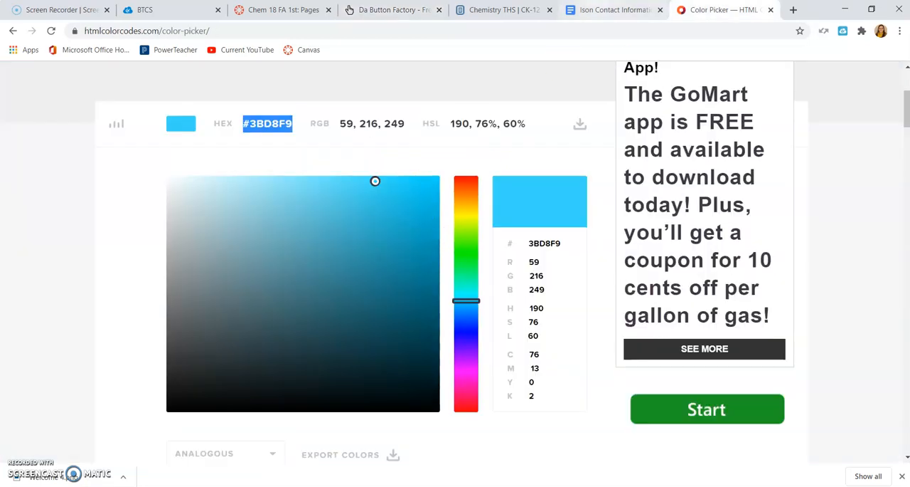
click(389, 7)
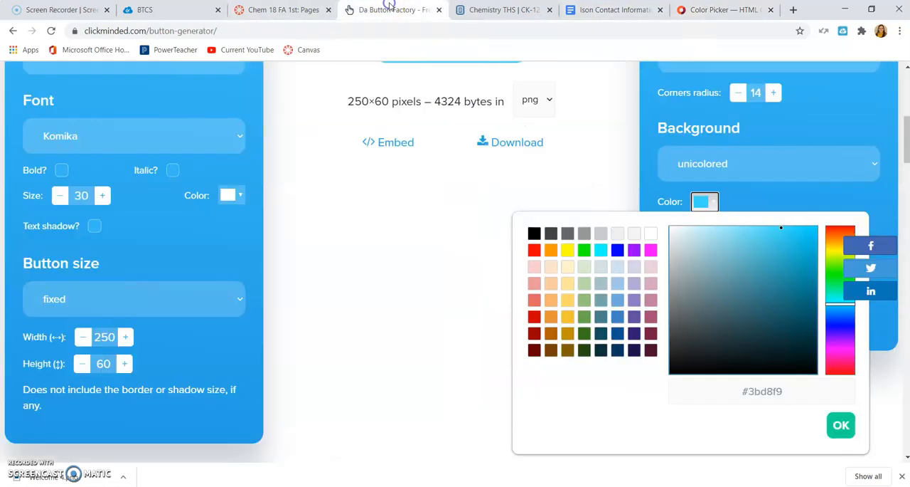
click(733, 9)
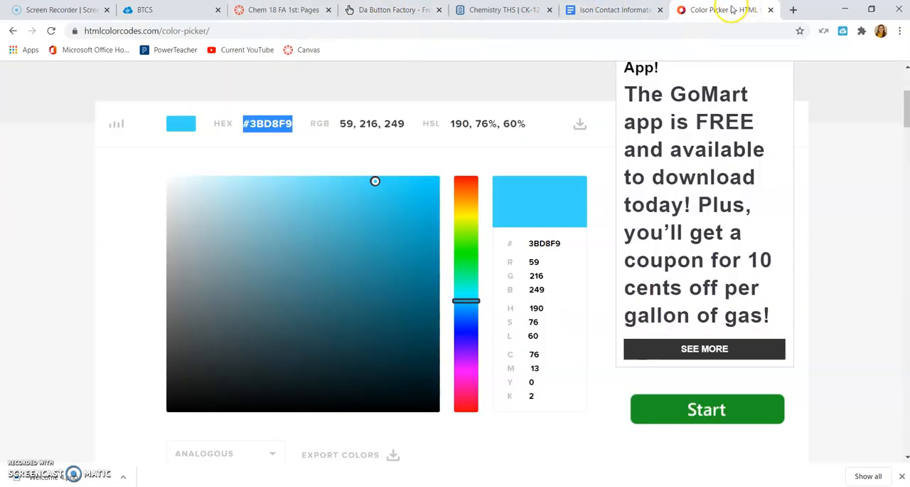
scroll(822, 263, down, 4)
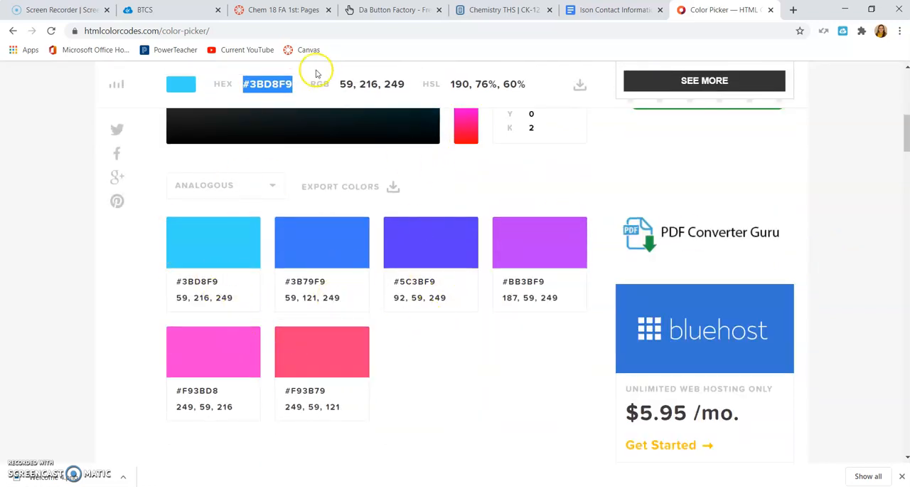
click(293, 9)
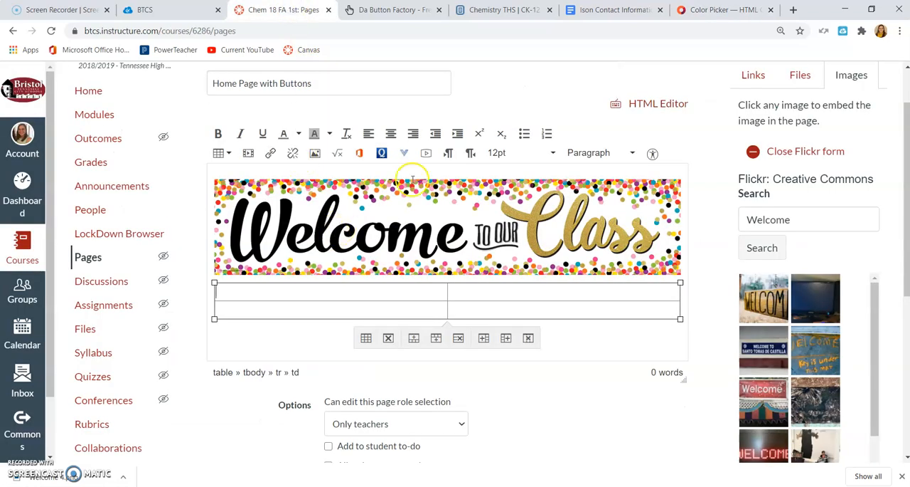
click(722, 9)
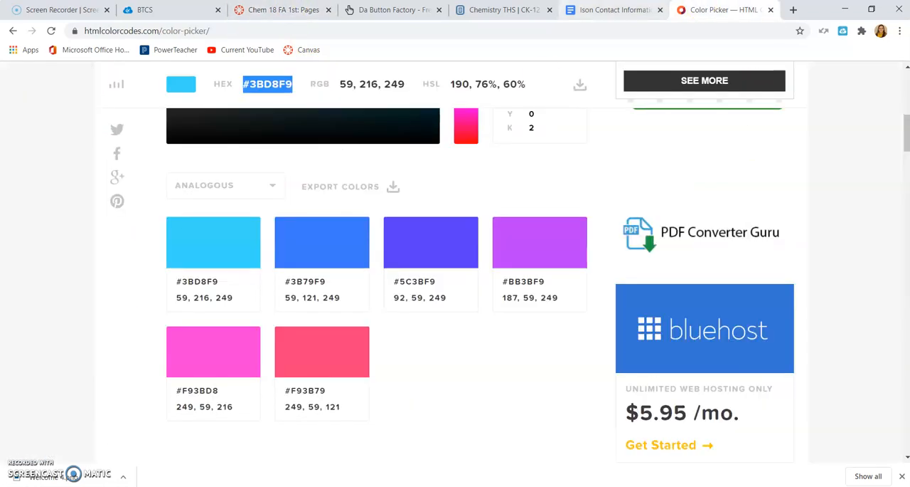
click(406, 9)
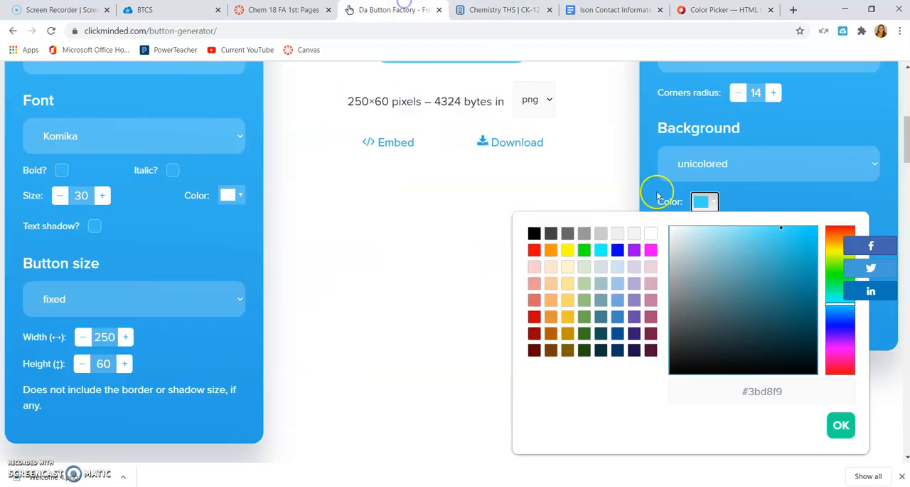
click(444, 264)
Try the bubble effect on the button background and remove it again.
scroll(673, 330, up, 1)
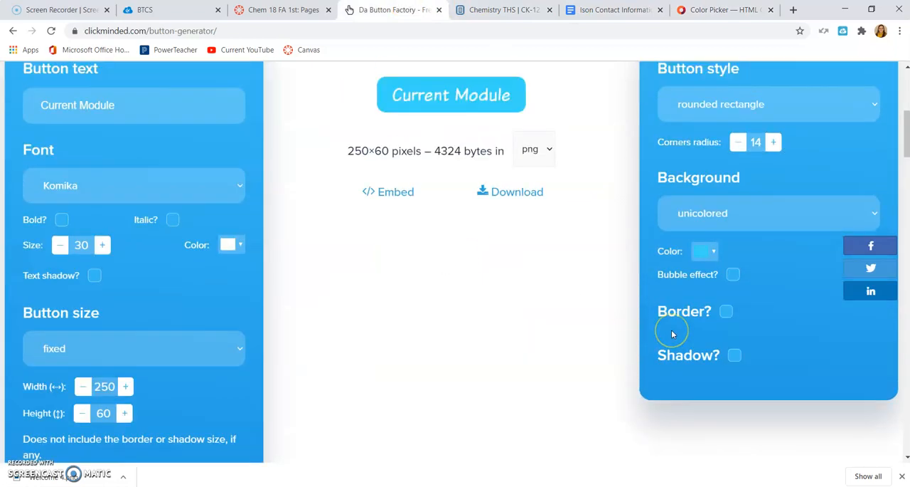
click(730, 326)
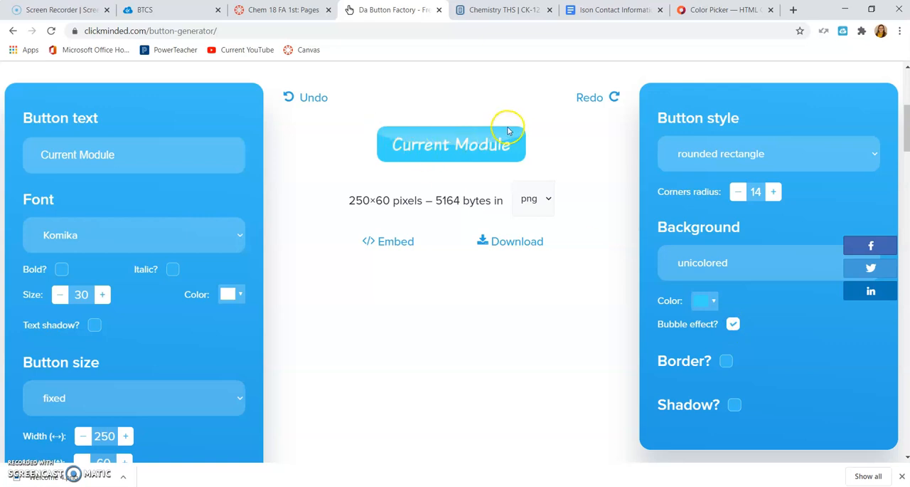
click(733, 324)
Try a border of size 4 around the button and remove it again.
click(726, 360)
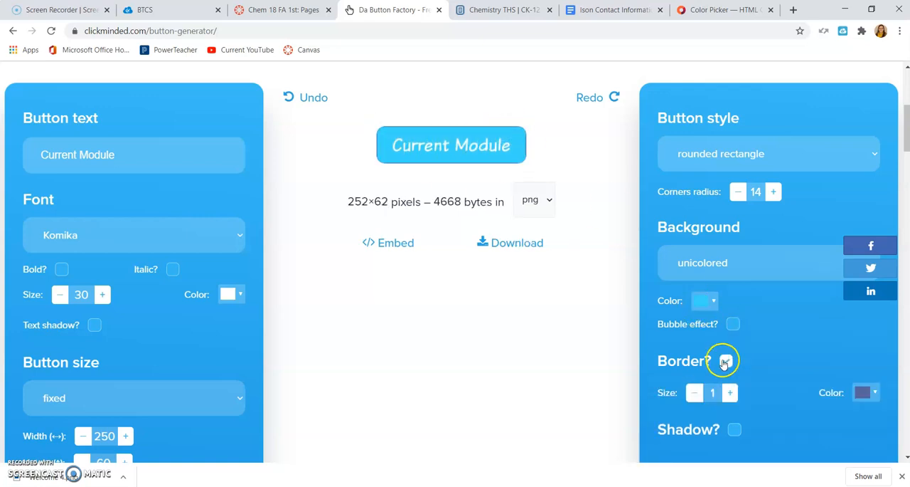
click(730, 393)
click(730, 393)
click(731, 392)
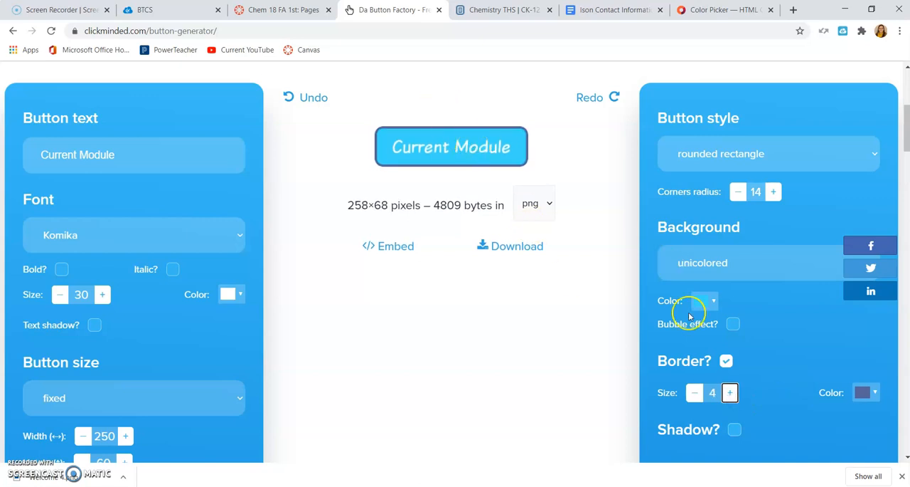
click(726, 360)
Add a shadow of size 4 to the Current Module button.
click(734, 404)
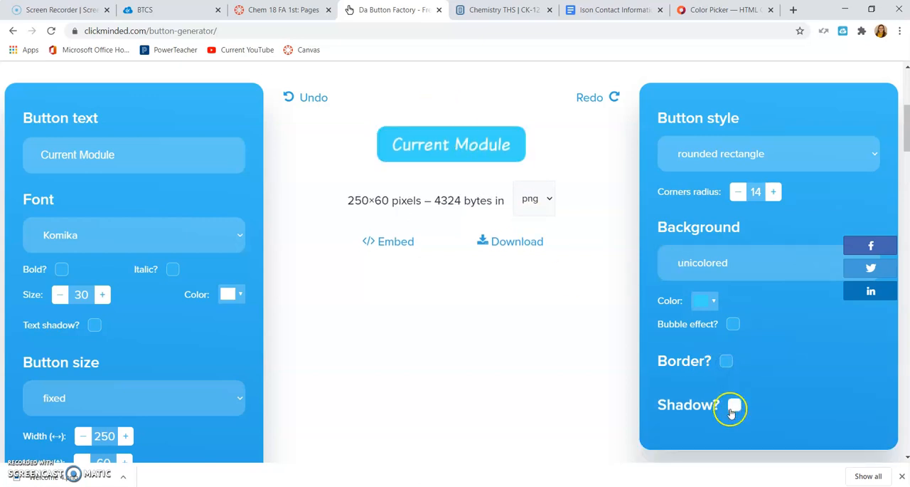
click(729, 435)
click(730, 435)
click(730, 435)
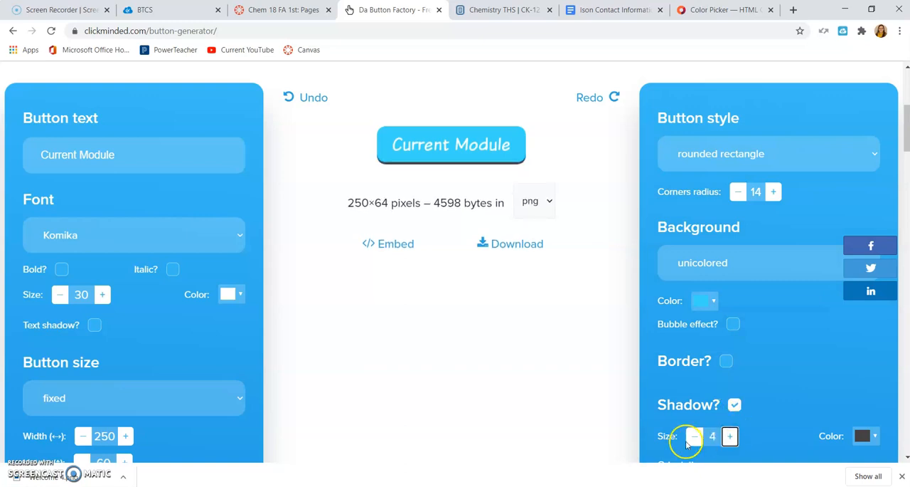
Increase the Current Module button's shadow to size 5 and change its text color to dark gray.
click(730, 435)
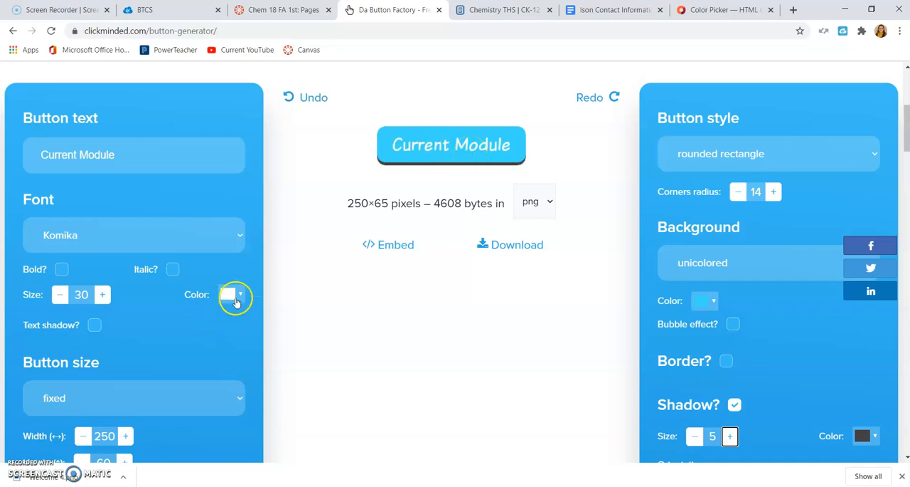
click(241, 299)
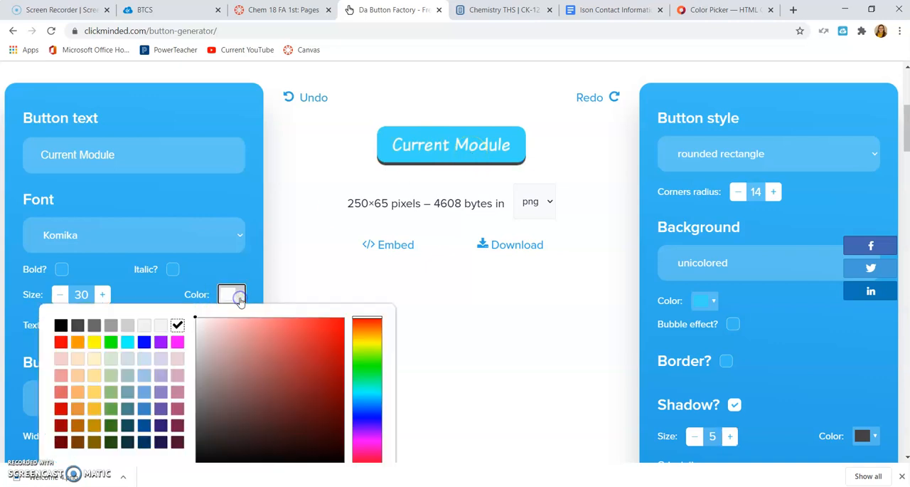
click(78, 326)
click(312, 247)
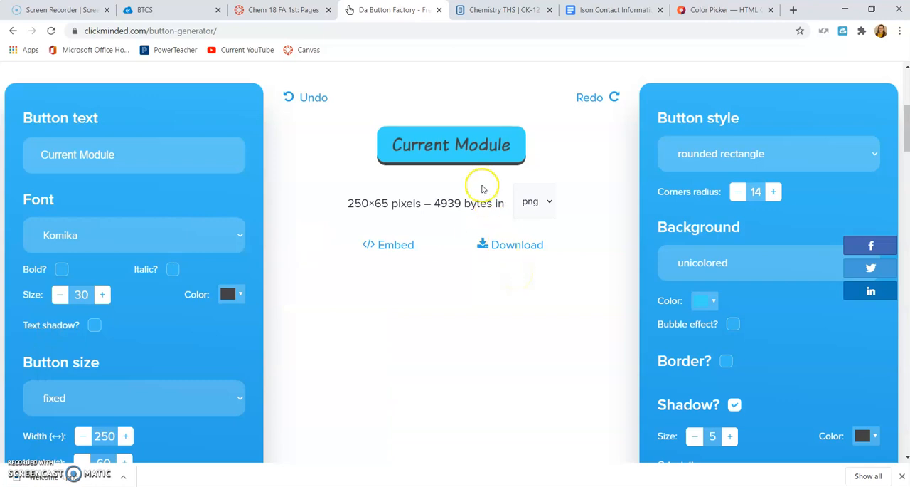
Download the Current Module button and choose button_current-module (1) from the Downloads folder as the new image for the Canvas page.
click(519, 244)
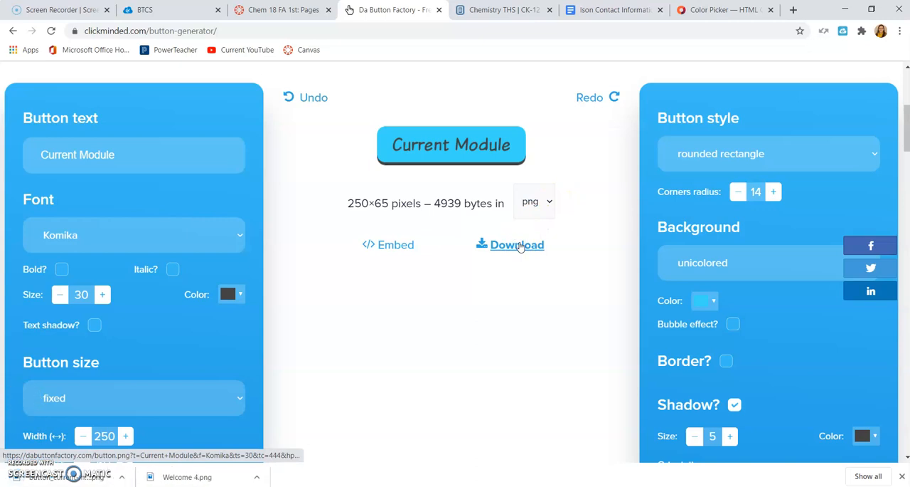
click(279, 8)
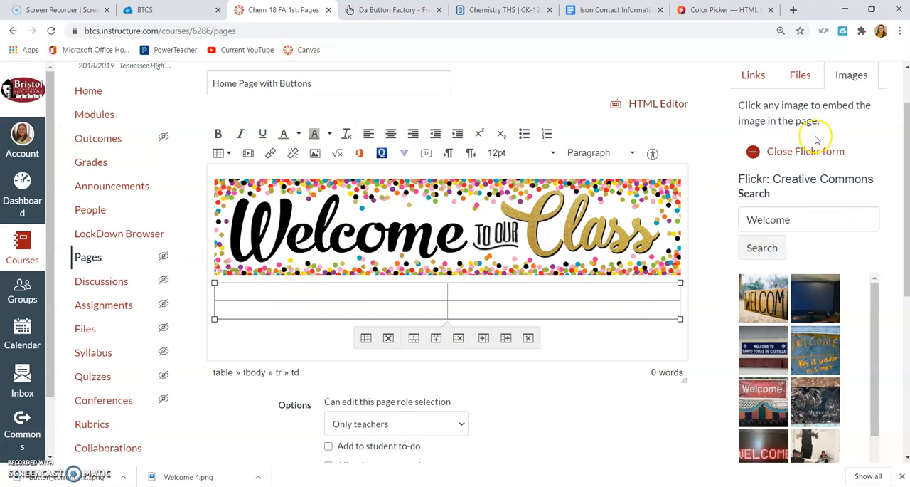
scroll(872, 163, down, 5)
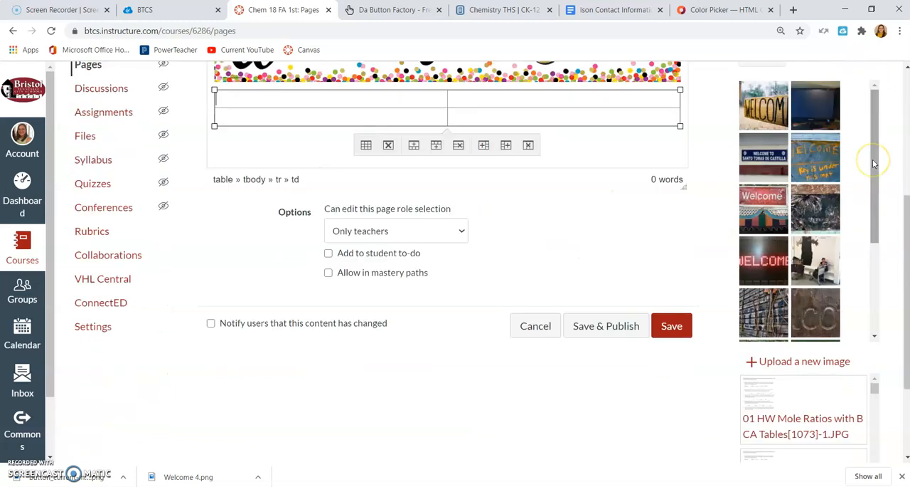
click(807, 231)
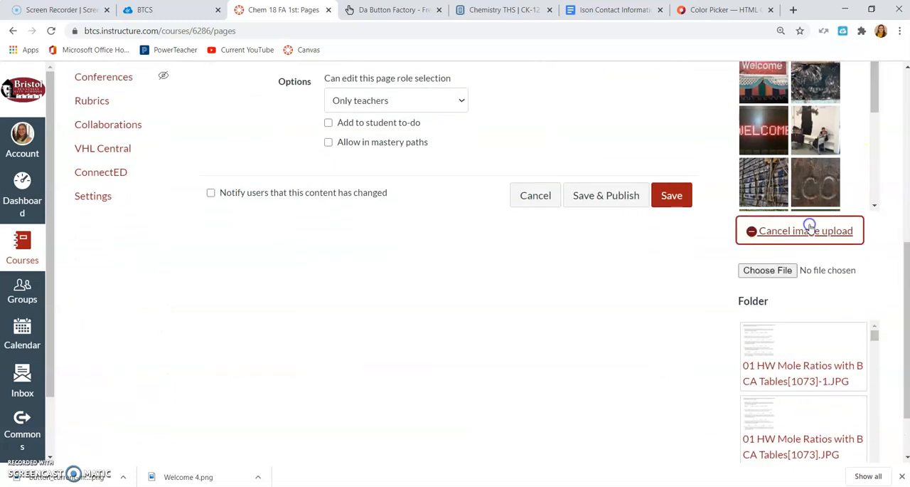
click(768, 266)
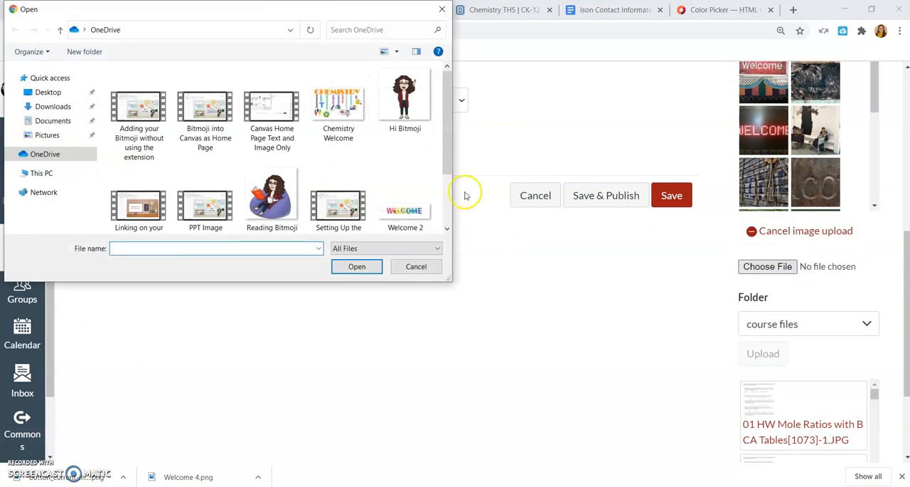
scroll(446, 167, down, 3)
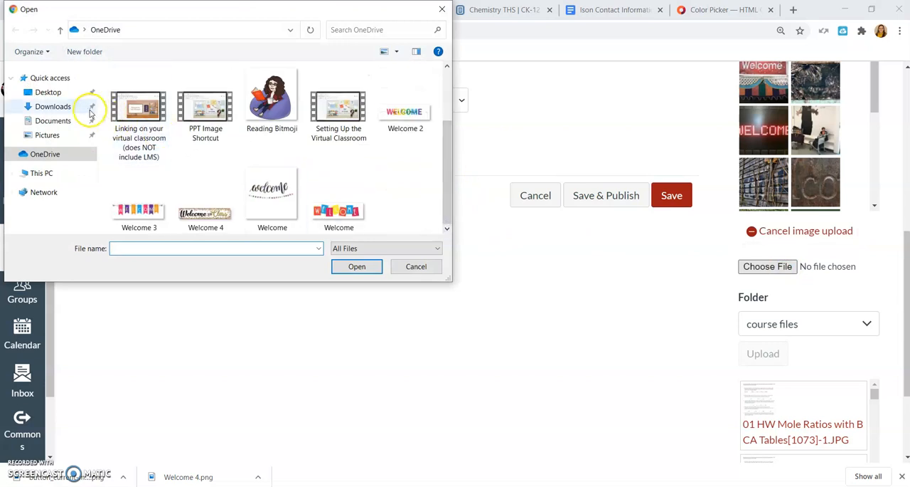
click(53, 106)
click(121, 106)
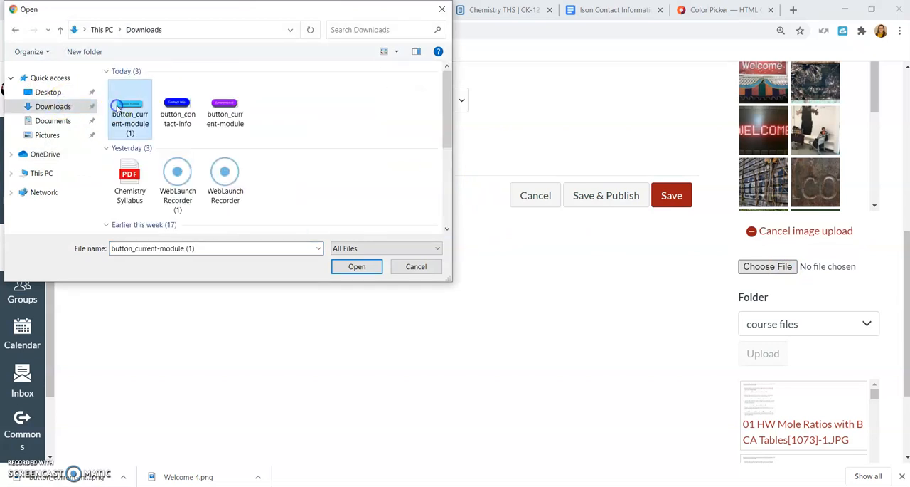
click(340, 267)
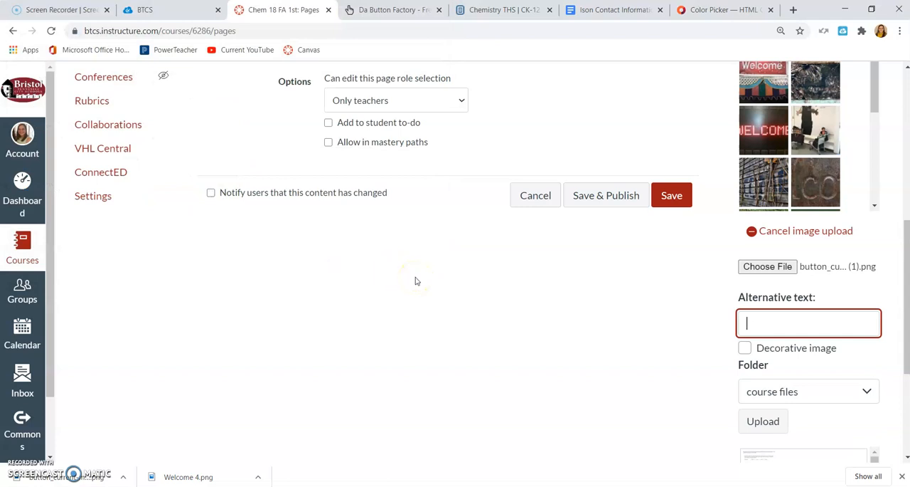
Give the image the alternative text "Current Module" and upload it to the course files folder.
text(Curren)
click(786, 356)
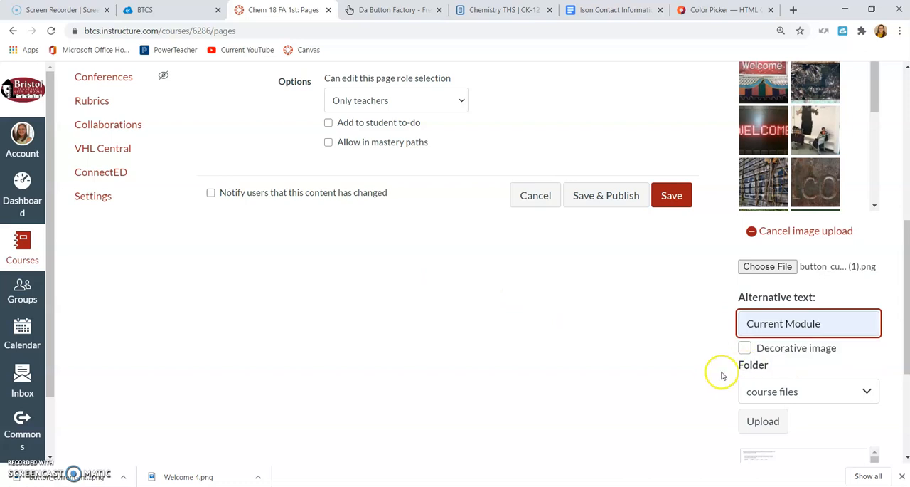
click(763, 420)
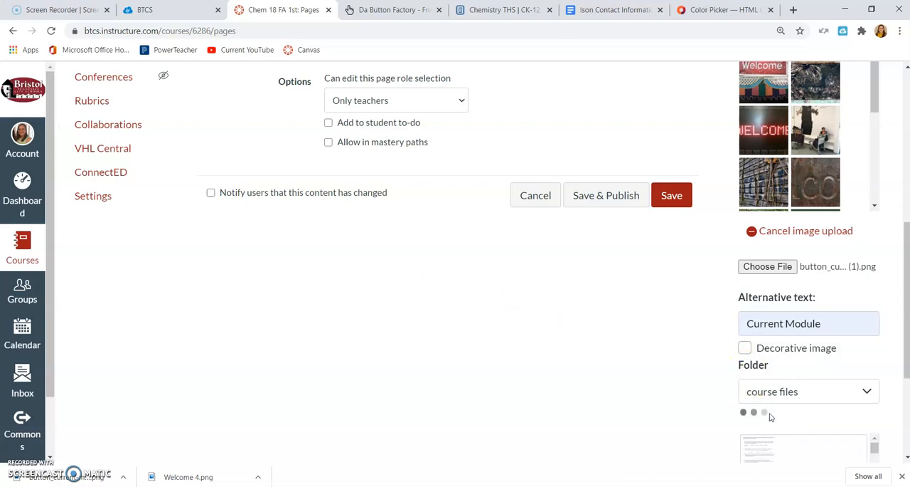
Center the Current Module button image within its table cell on the page.
scroll(616, 311, up, 5)
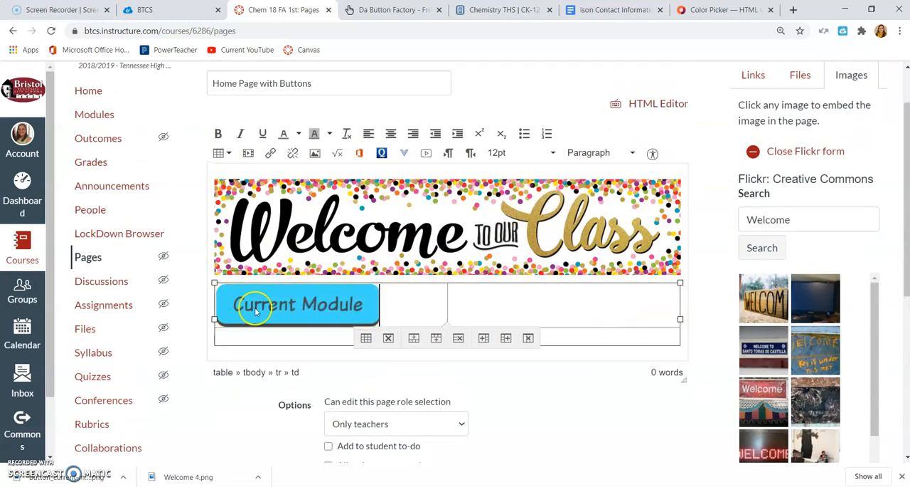
click(295, 296)
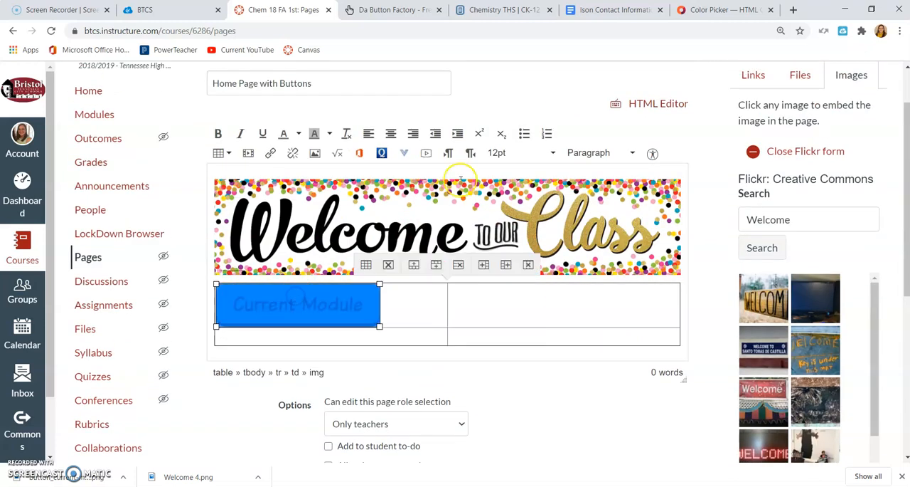
click(389, 135)
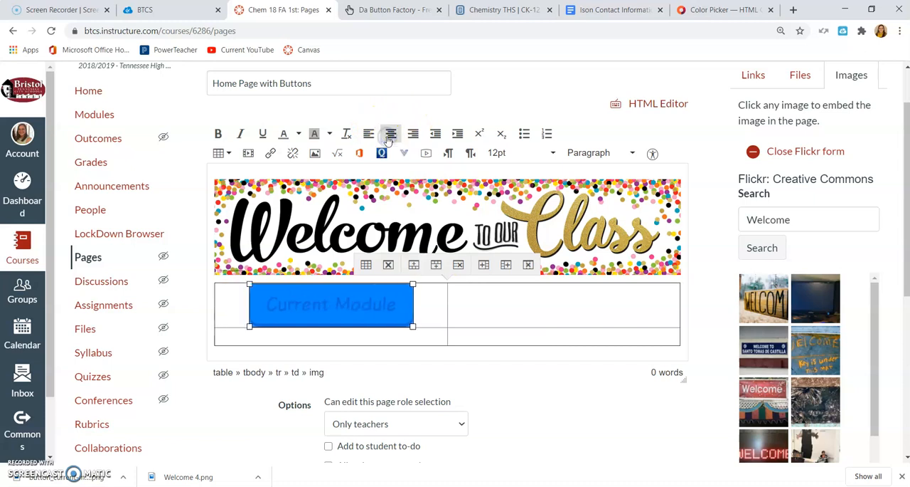
click(541, 379)
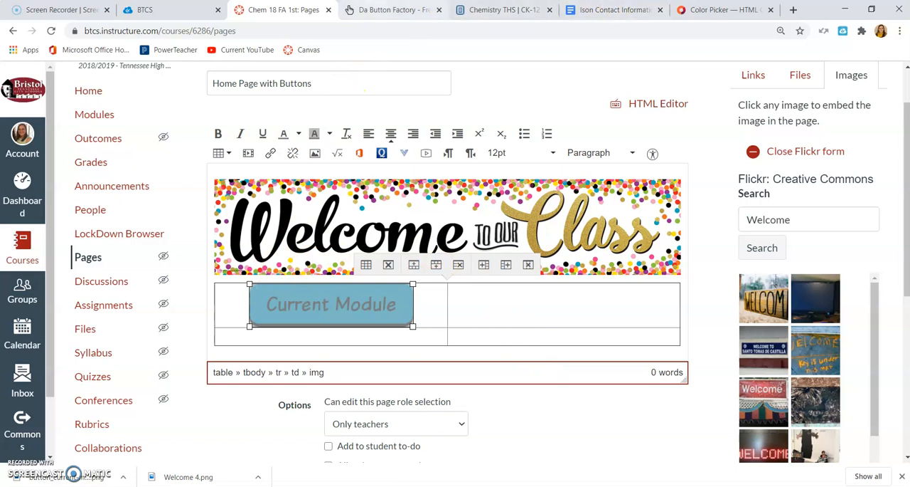
Switch to Da Button Factory and replace the button text with "Contact Info".
click(393, 10)
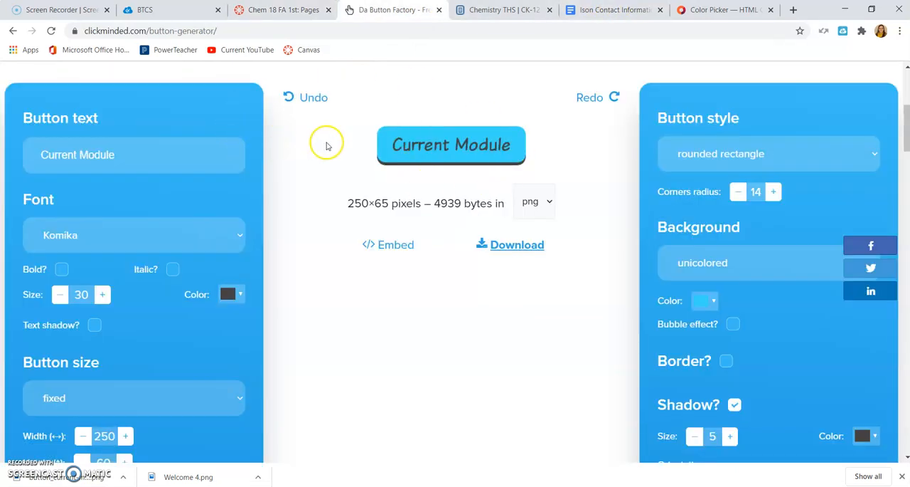
drag(130, 157, 25, 166)
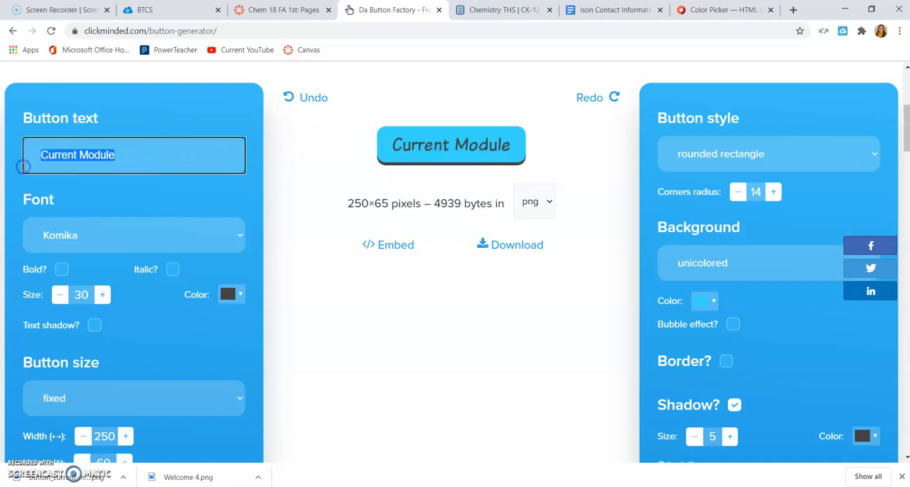
text(Contact Info)
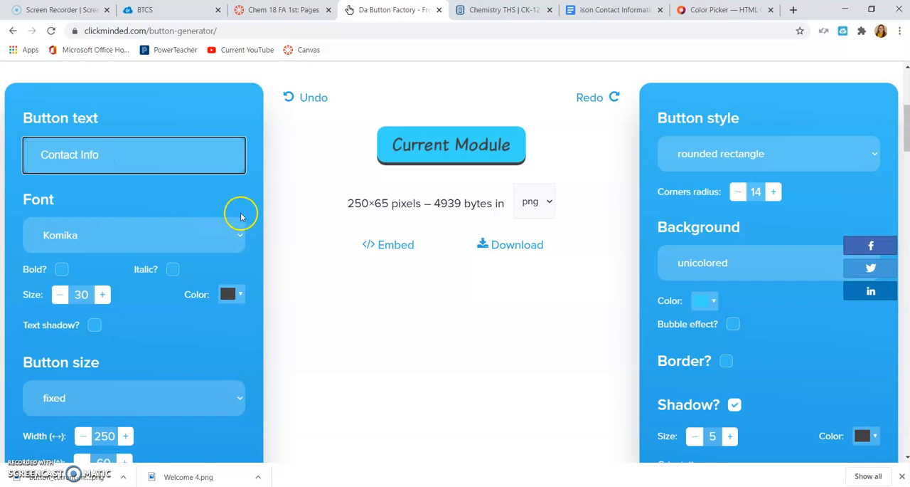
click(290, 188)
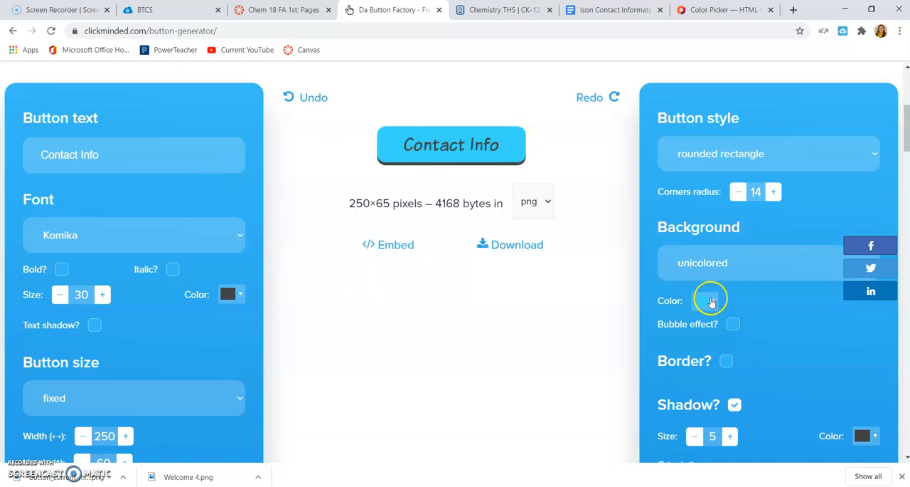
Copy the pink hex code #F93BD8 from the analogous colors on the color picker site and return to the button generator.
click(694, 11)
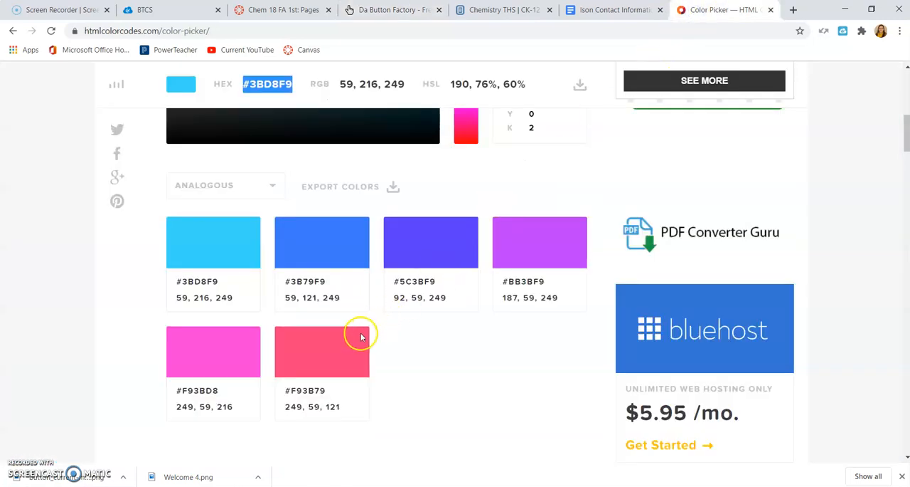
click(222, 390)
drag(221, 390, 152, 389)
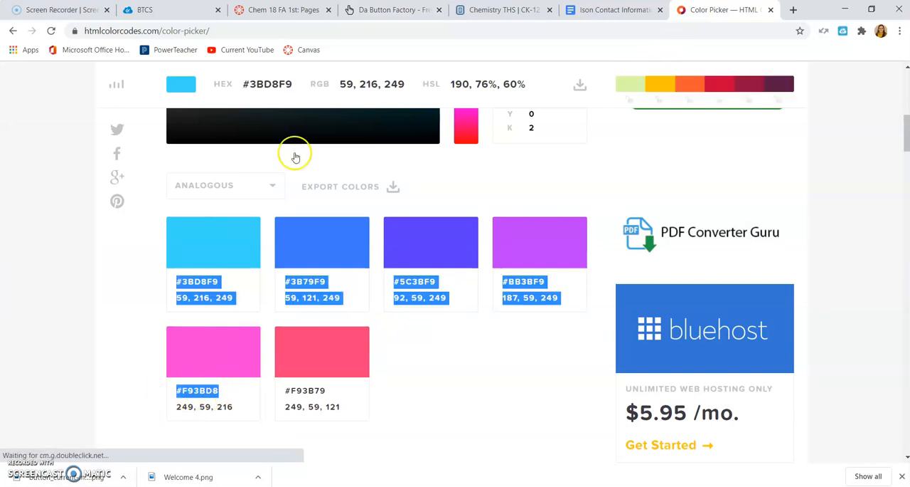
click(251, 8)
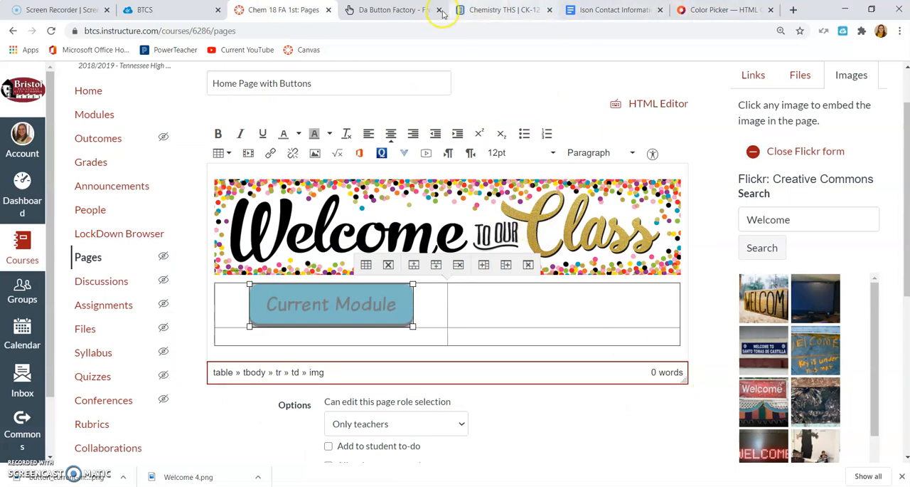
click(404, 9)
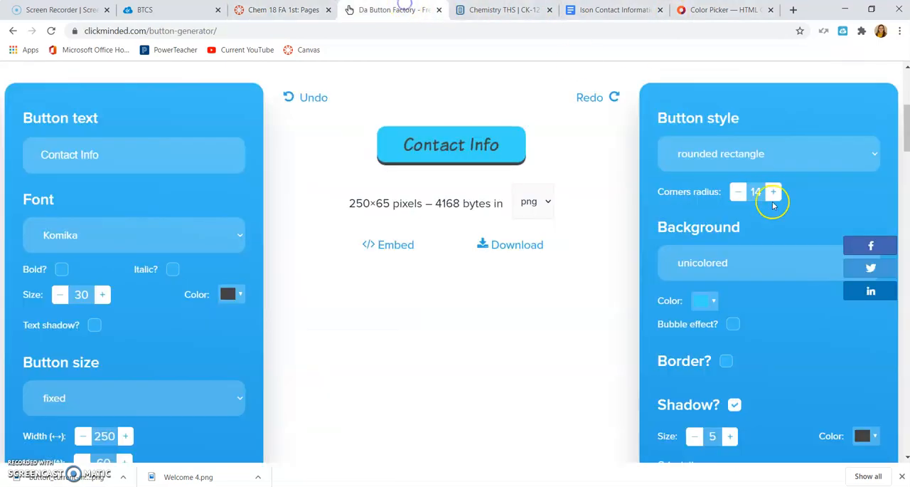
Set the Contact Info button's background color to #F93BD8 using only that copied code.
click(706, 301)
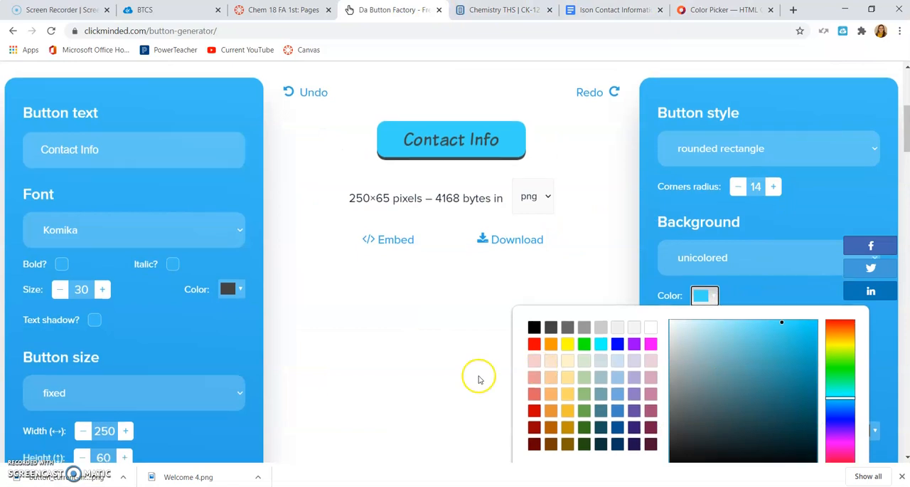
scroll(771, 346, down, 2)
drag(783, 351, 734, 351)
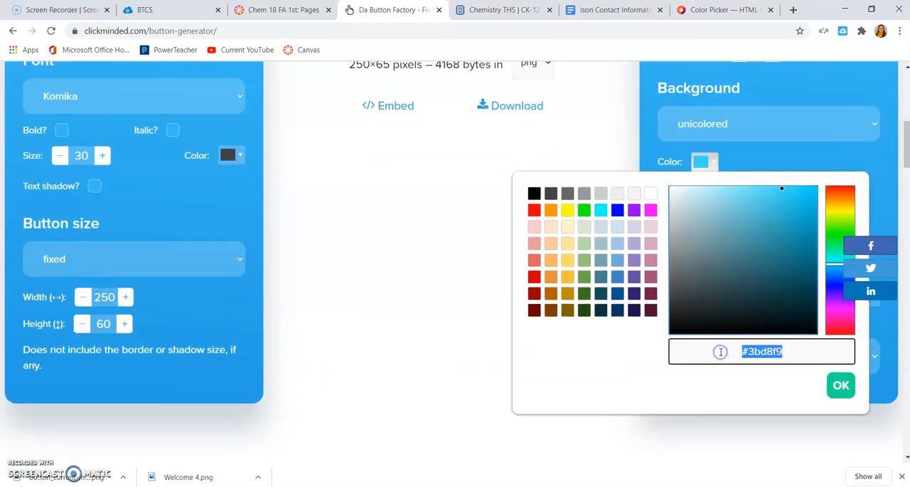
text(BB3BF9 187, 59, 249 #F93BD8)
drag(789, 354, 662, 357)
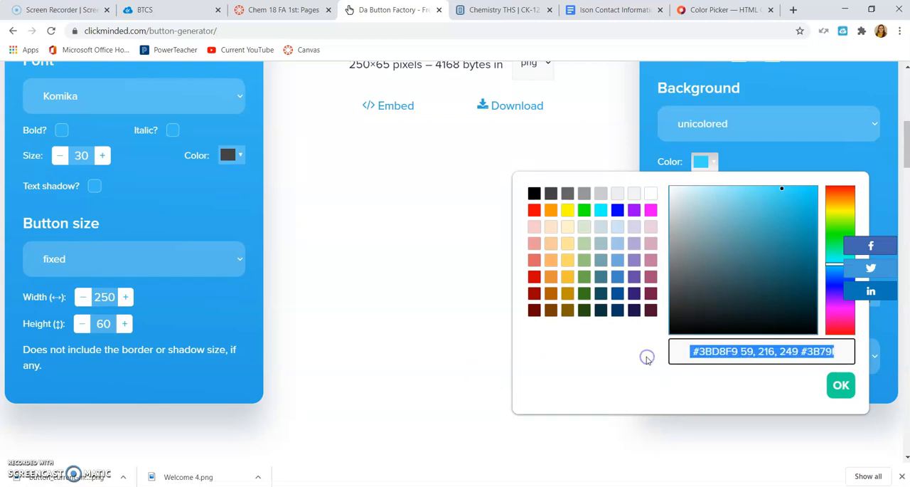
key(BackSpace)
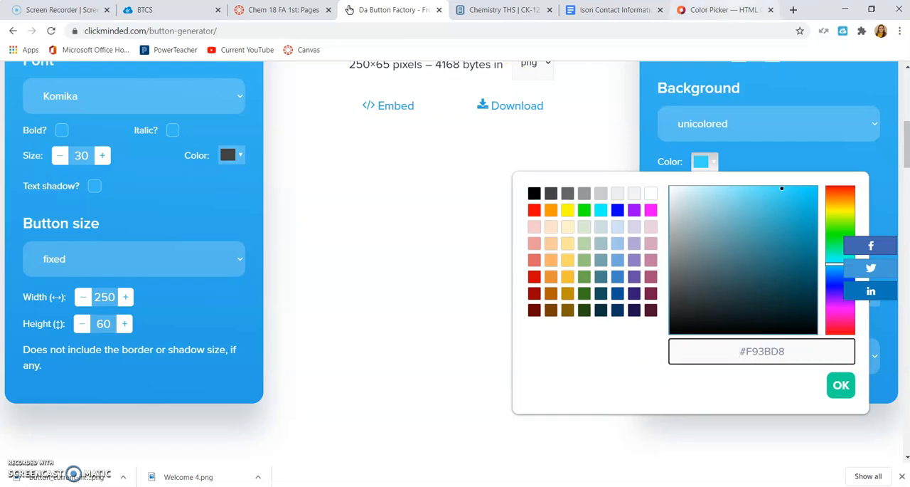
click(733, 9)
click(383, 379)
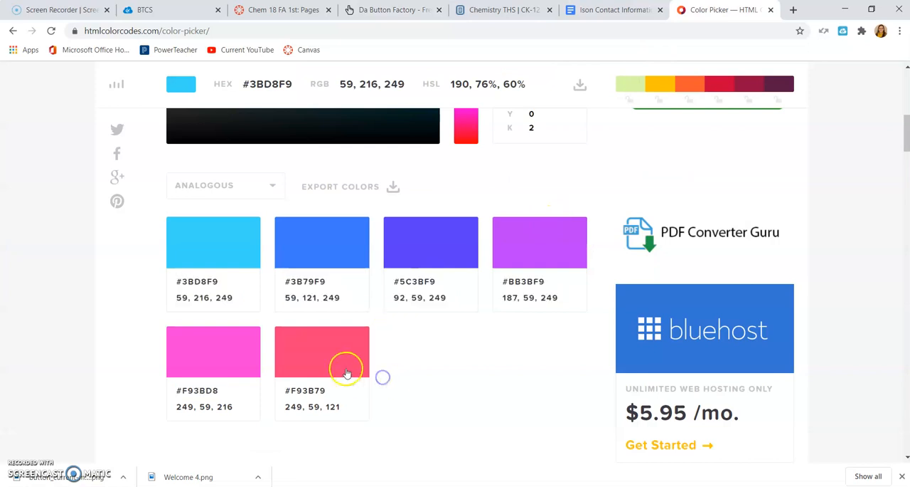
click(395, 9)
click(858, 391)
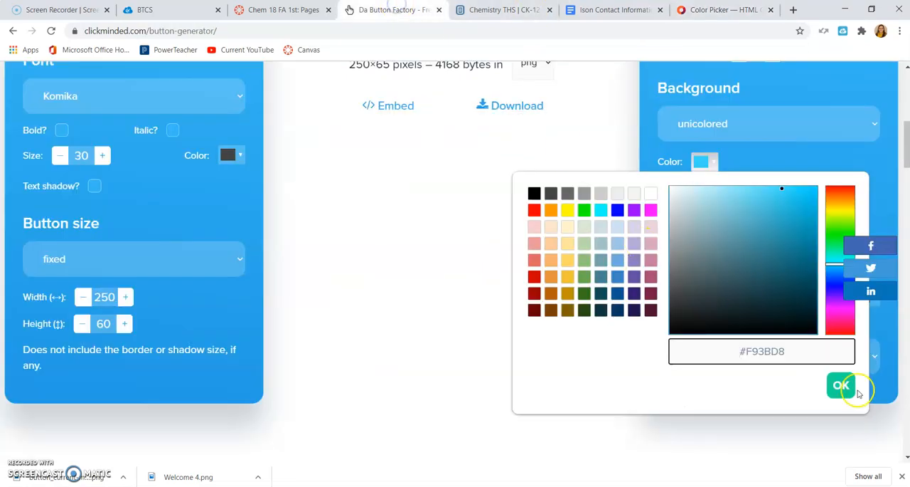
Download the Contact Info button and place the cursor in the second cell of the Canvas table's first row.
scroll(553, 289, up, 2)
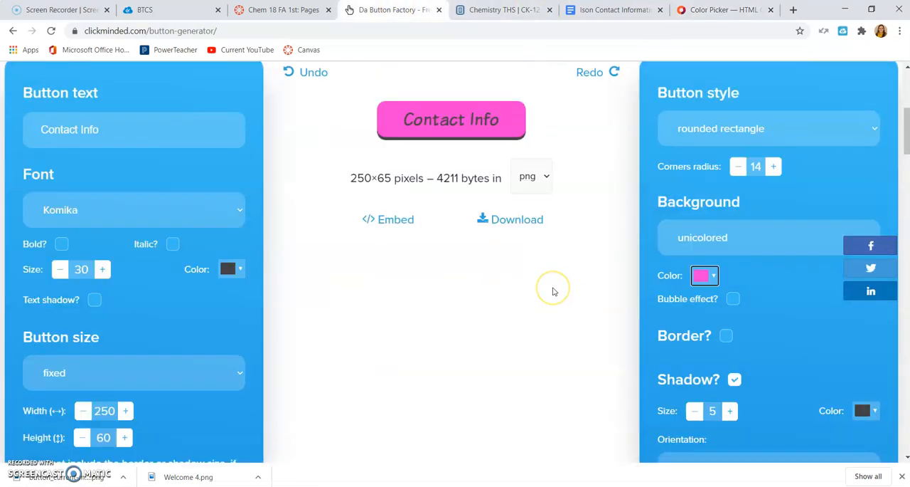
click(500, 242)
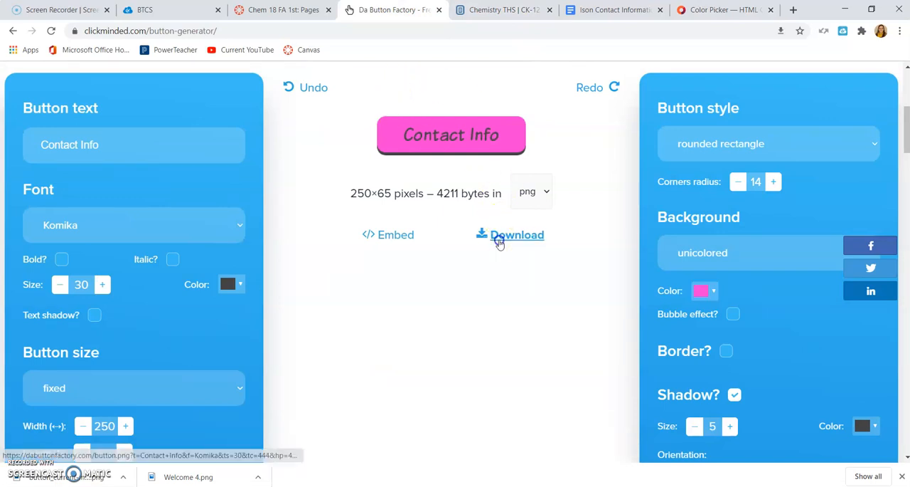
click(281, 9)
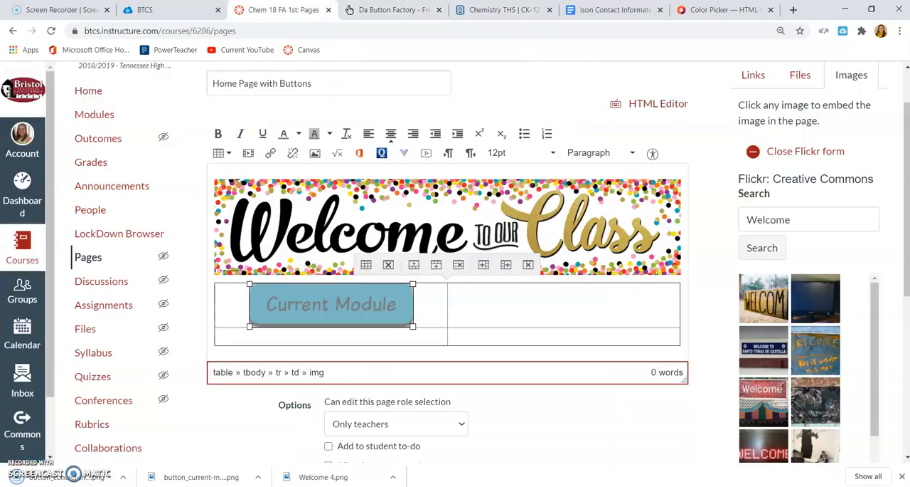
click(494, 306)
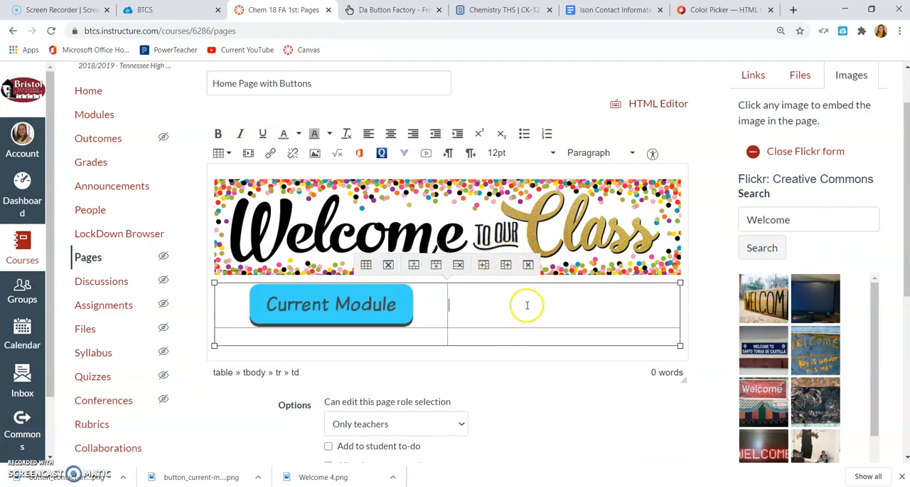
Start a new image upload for the page and choose the pink "button_contact-info (1)" file from Downloads.
scroll(884, 171, down, 3)
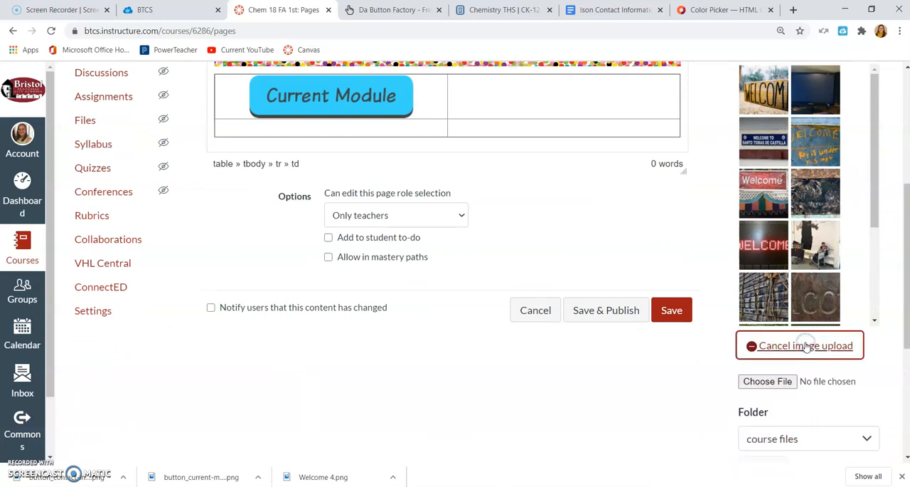
click(785, 382)
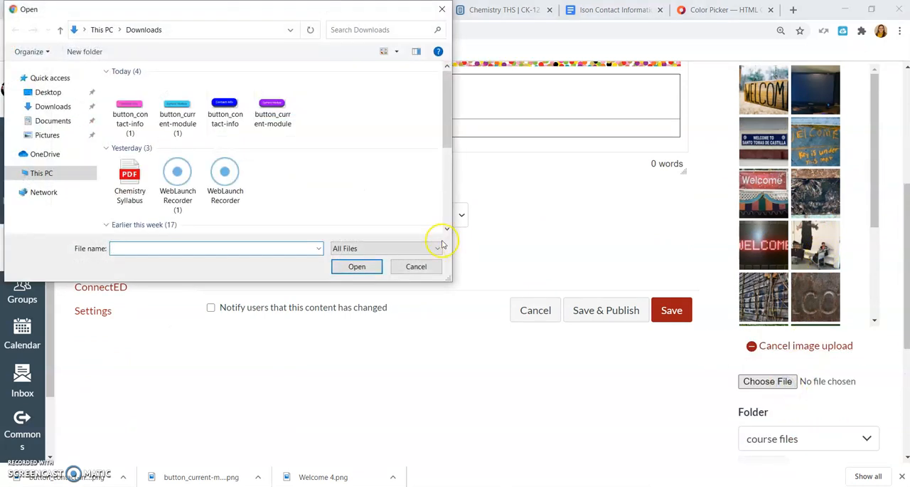
click(130, 122)
click(356, 265)
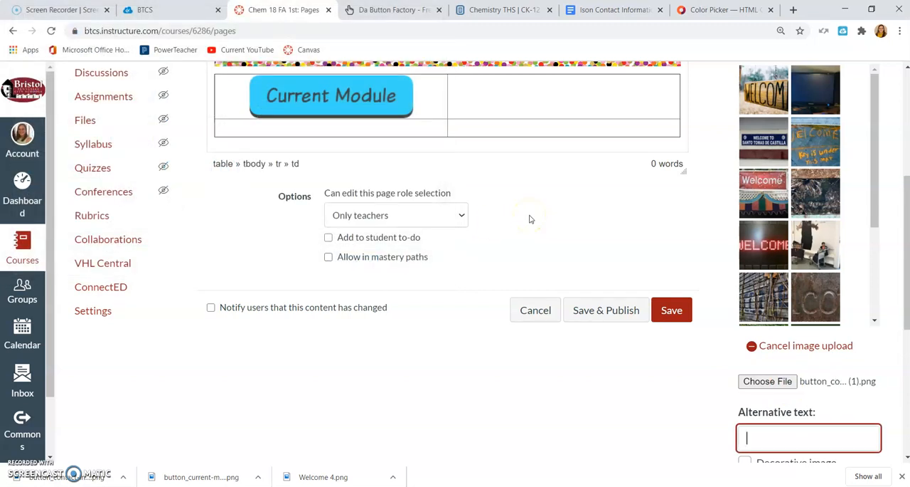
Give the image the alternative text "Contact Info" and upload it to the course files folder.
text(Contact)
click(749, 464)
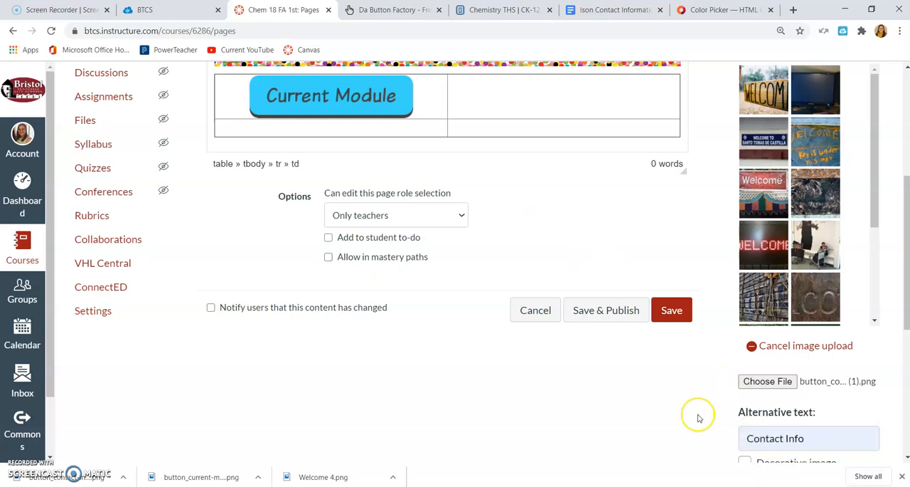
scroll(699, 418, down, 2)
click(765, 359)
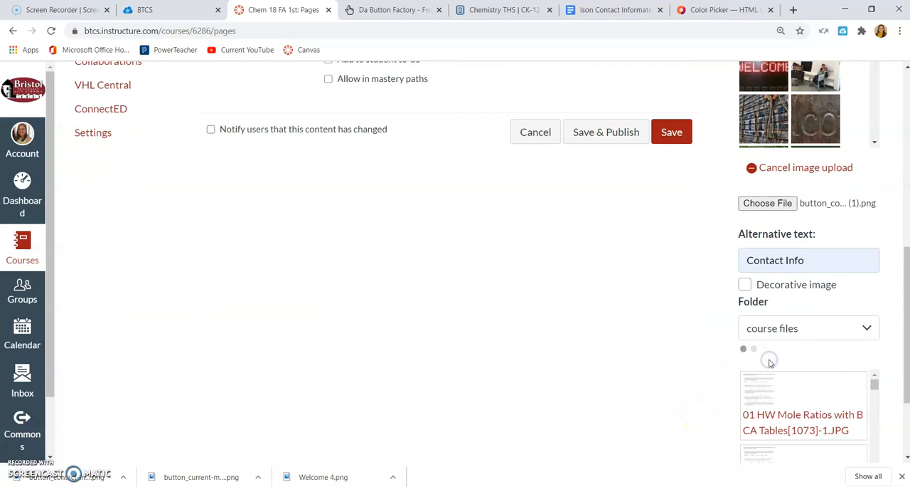
Center the Contact Info button image in its table cell.
scroll(624, 352, up, 5)
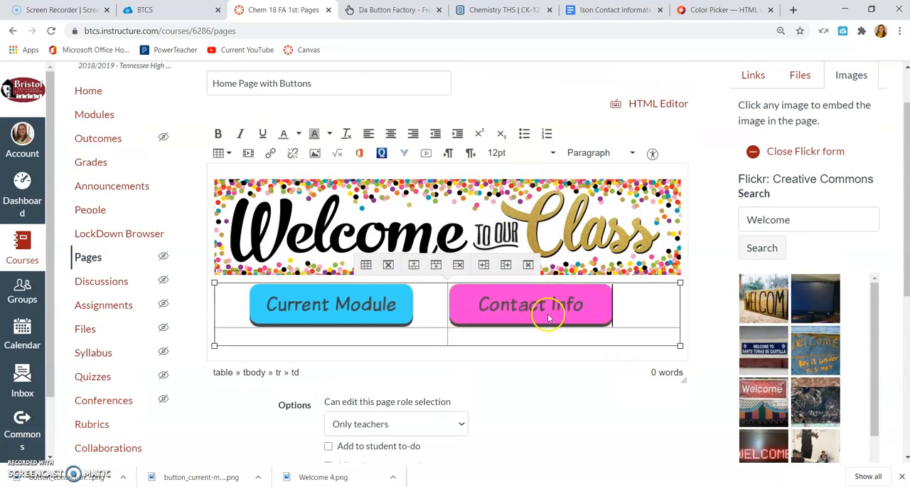
click(390, 133)
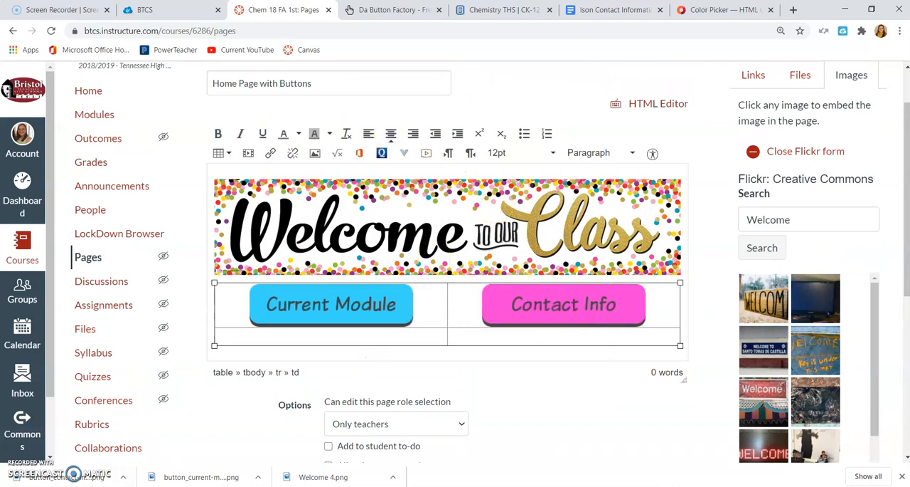
click(391, 287)
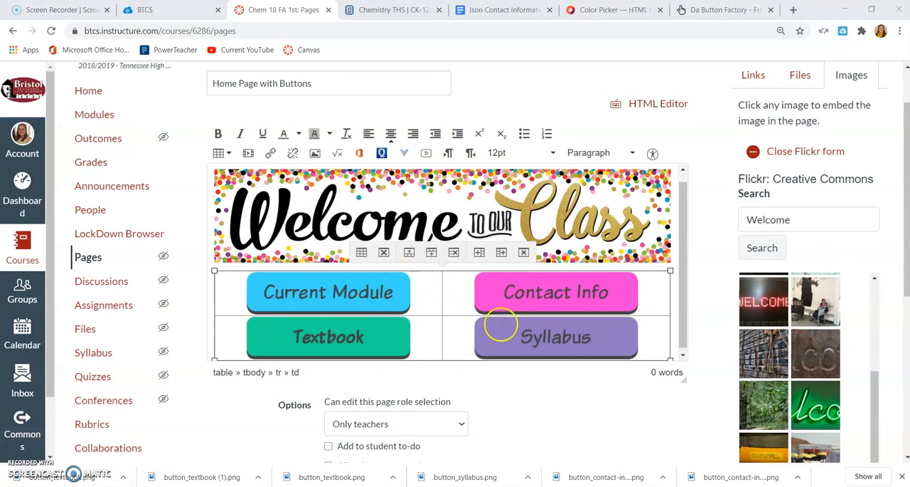
Link the Current Module button image to a unit module from the course's module list.
drag(248, 293, 265, 293)
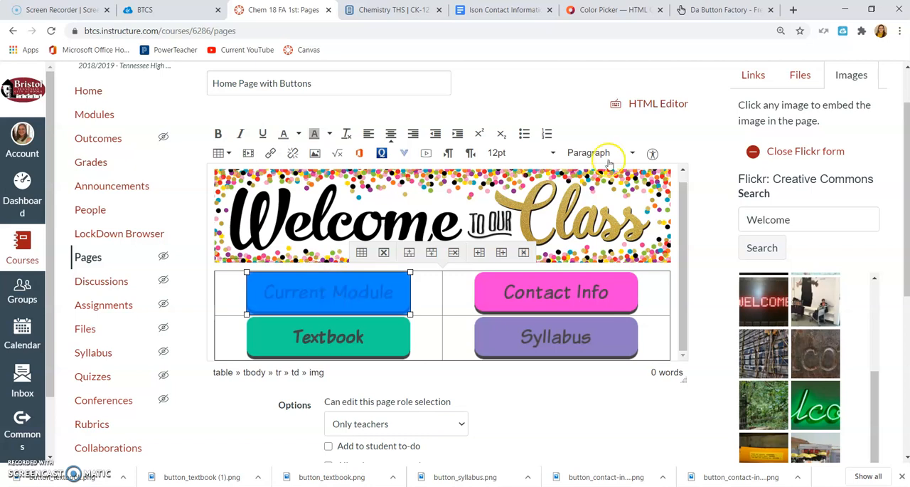
click(753, 76)
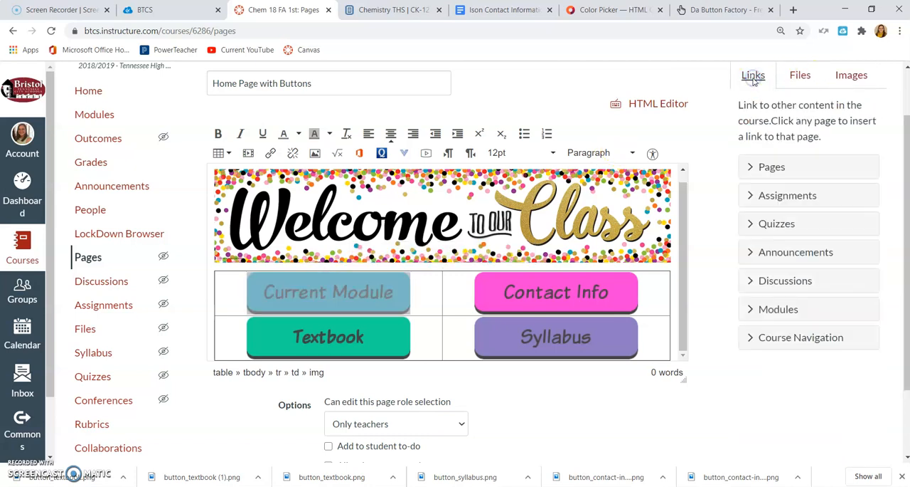
click(750, 311)
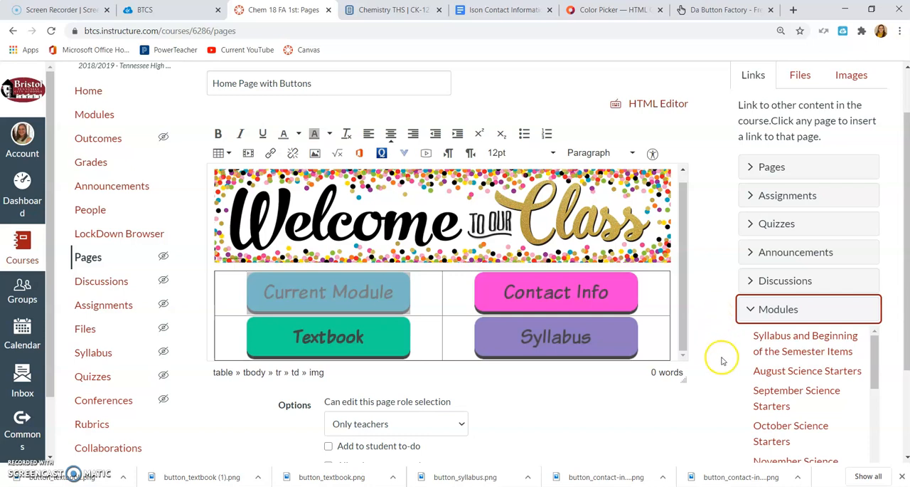
scroll(715, 357, down, 1)
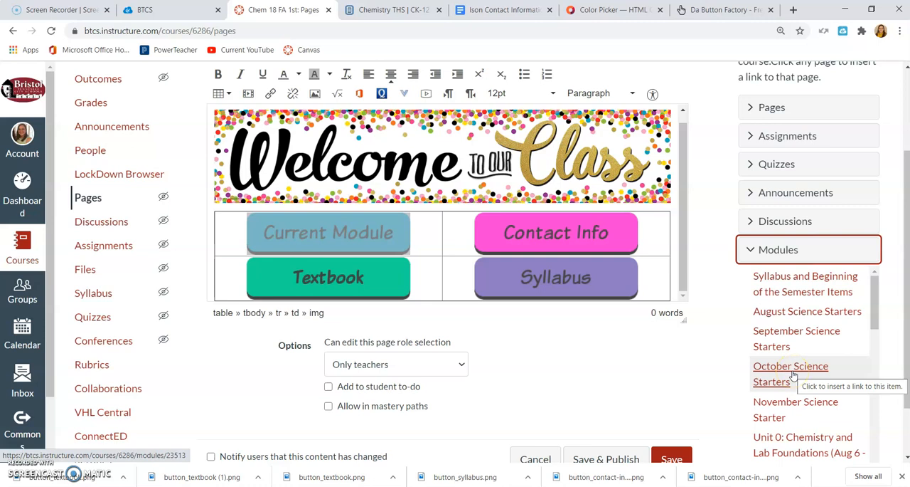
scroll(793, 375, down, 5)
scroll(795, 406, up, 3)
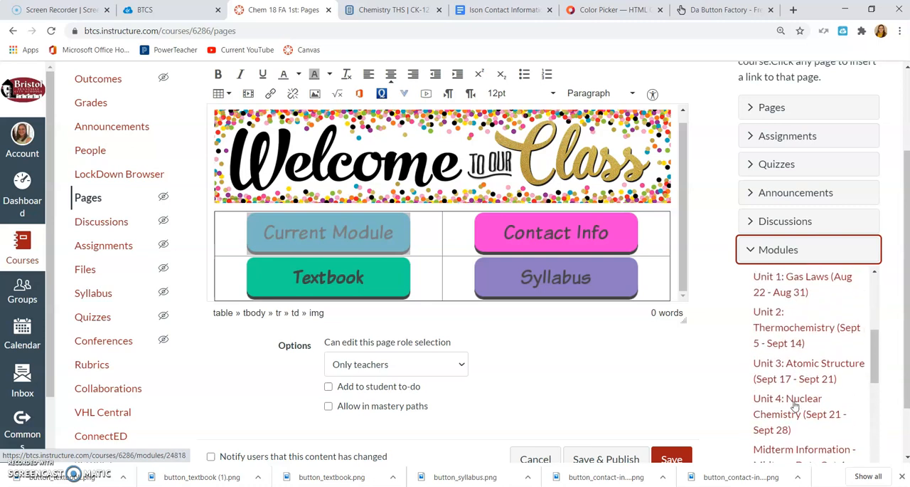
click(793, 391)
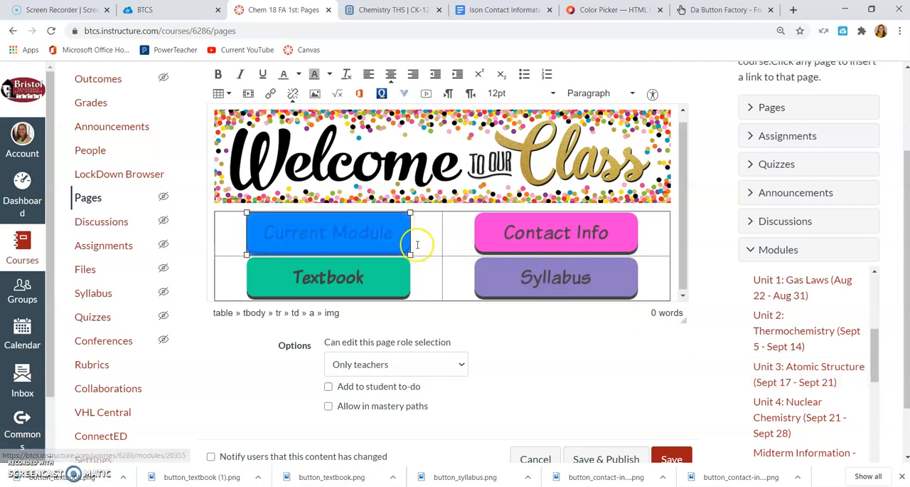
click(607, 356)
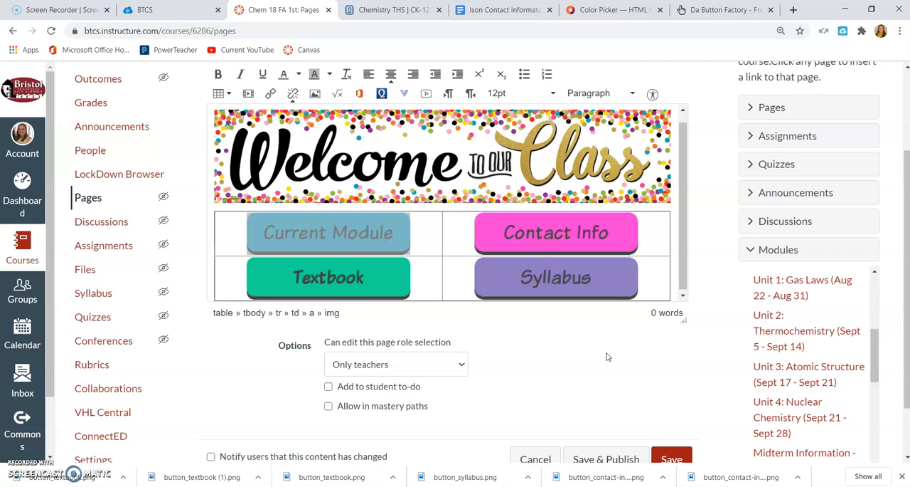
Select the Contact Info button, switch to the contact information Google Doc and copy its "Anyone with the link" viewer link.
click(559, 235)
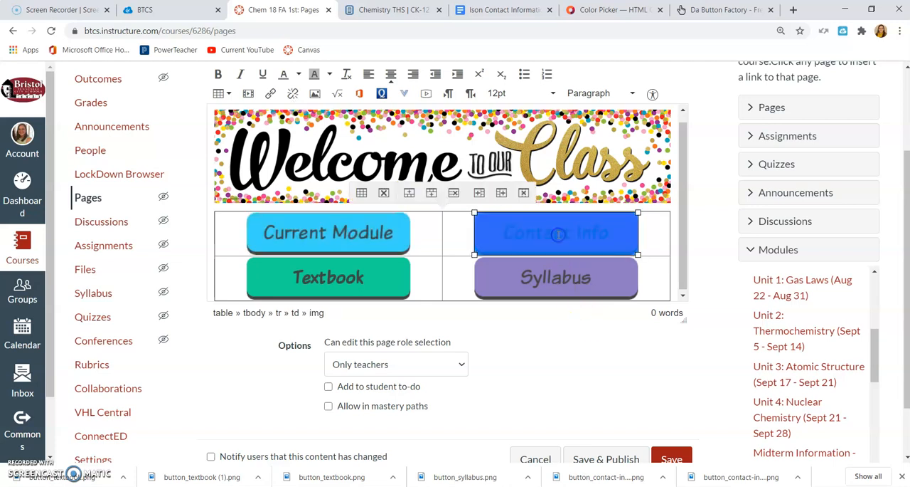
click(496, 9)
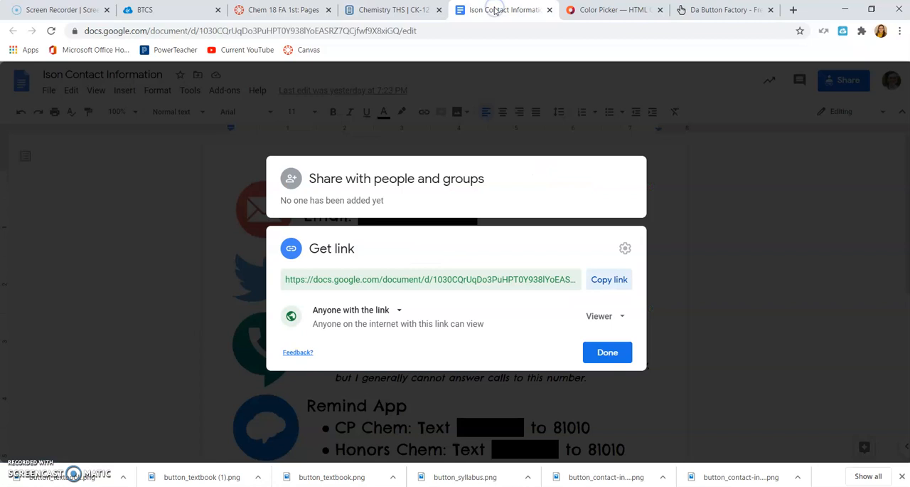
click(629, 351)
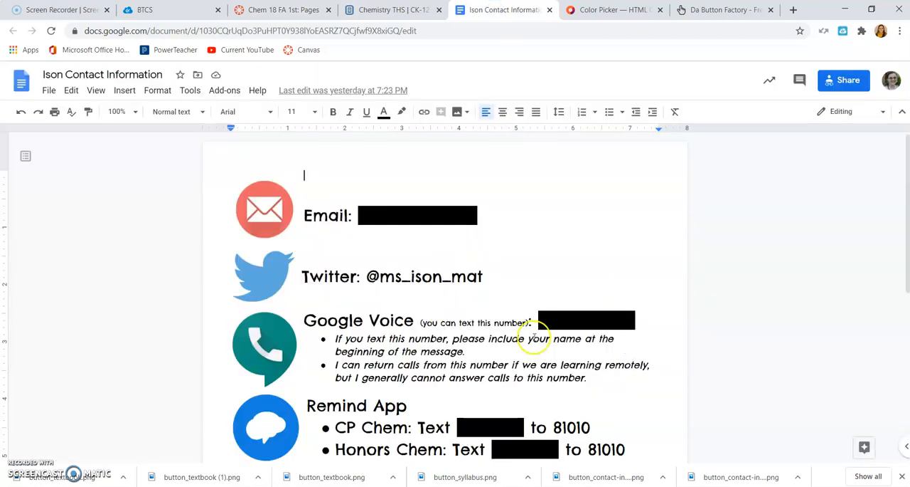
click(846, 82)
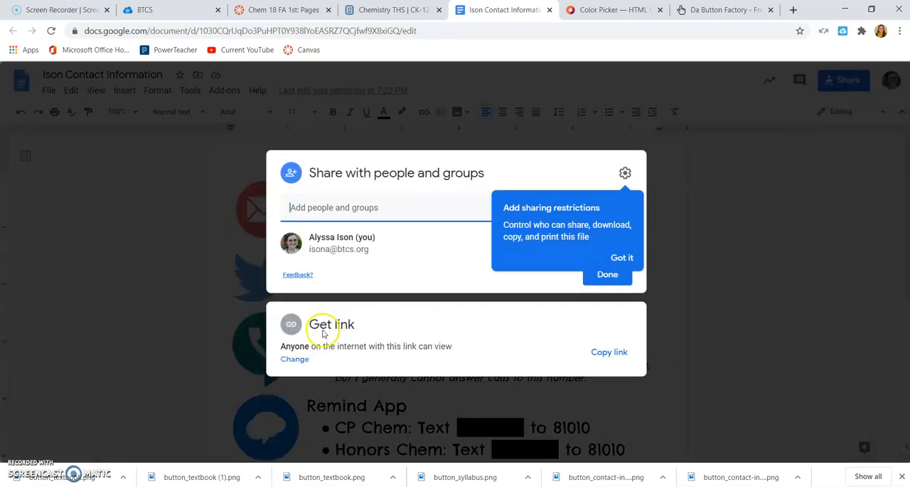
click(299, 359)
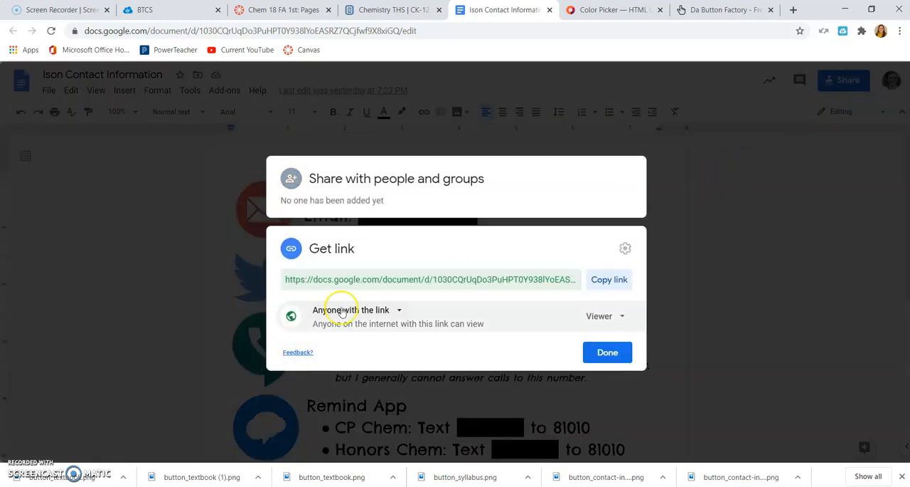
click(335, 310)
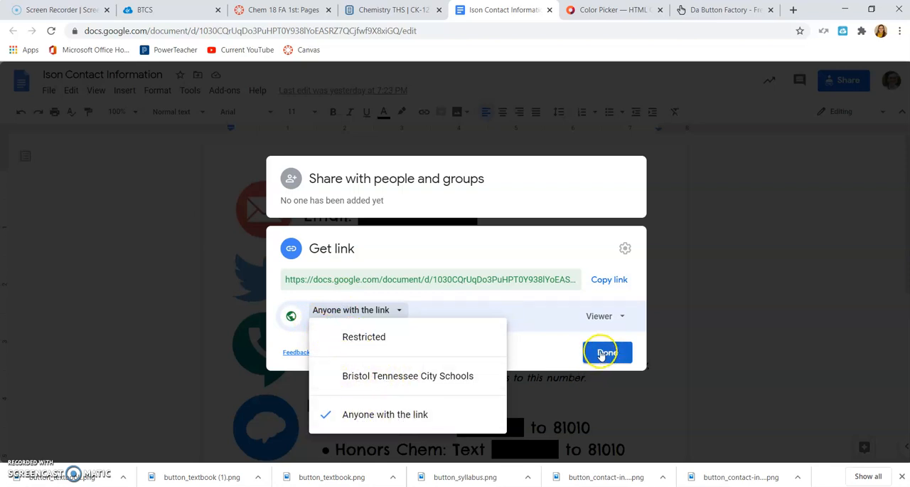
click(610, 281)
click(608, 348)
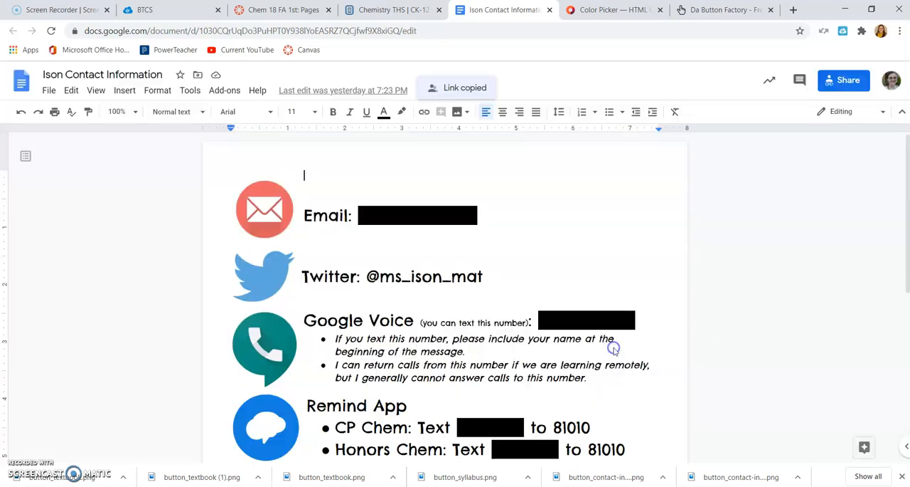
Return to the Canvas page and link the Contact Info button to the copied Google Doc address.
click(277, 10)
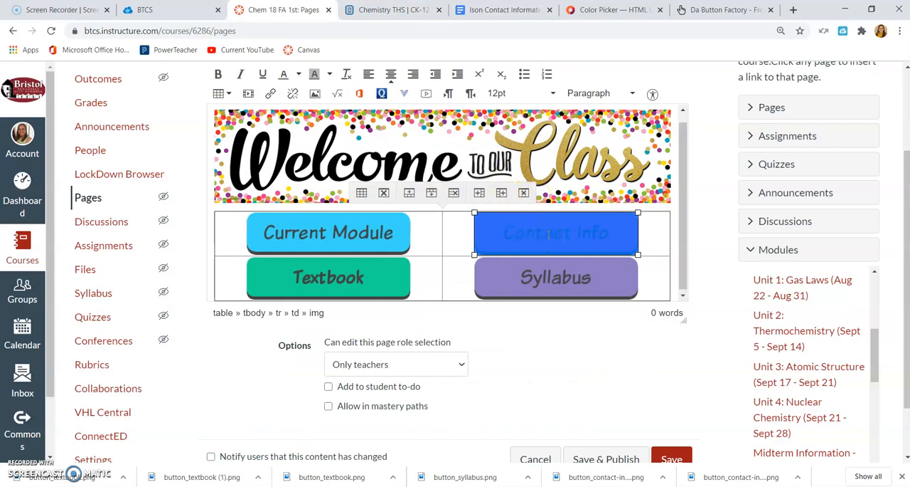
key(ctrl+k)
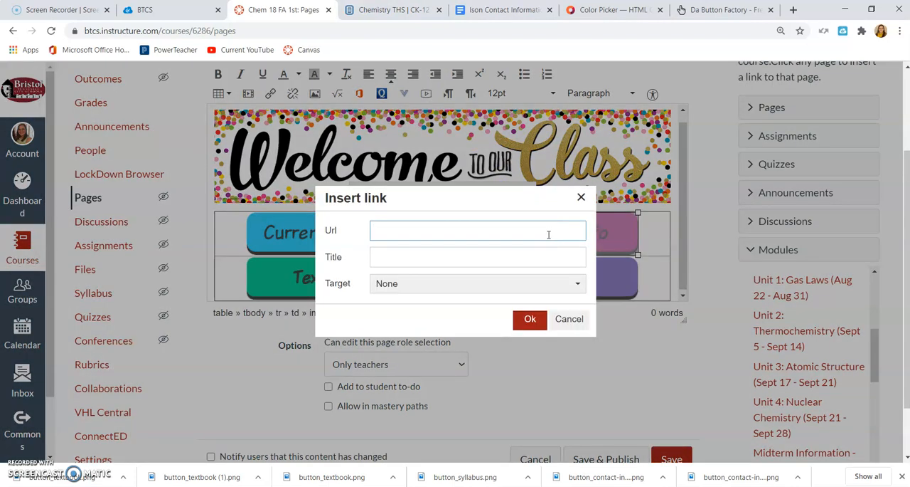
key(ctrl+v)
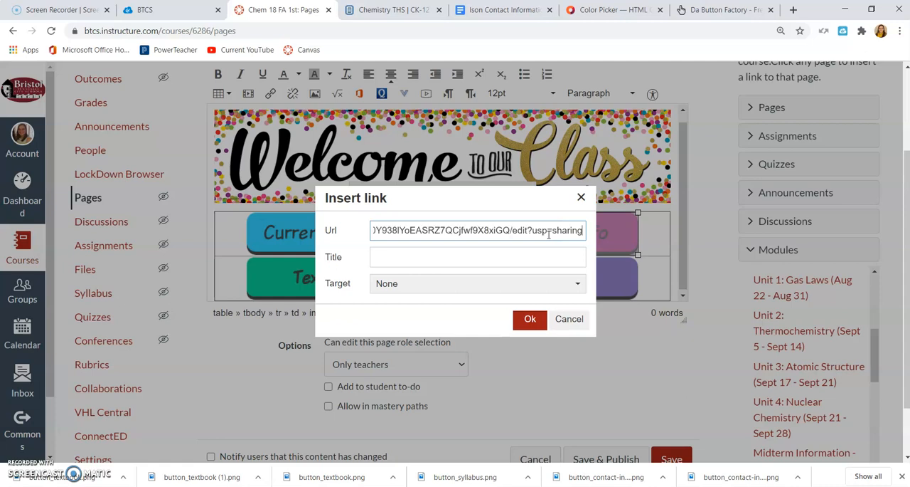
click(530, 320)
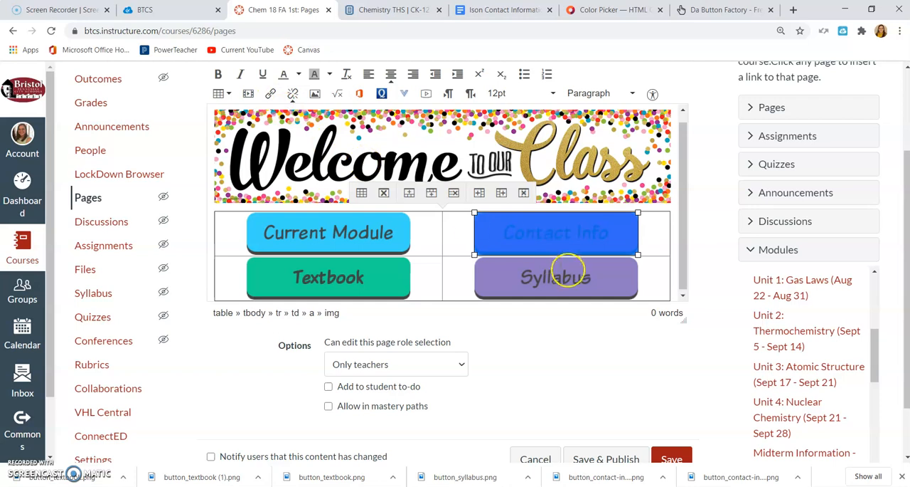
click(579, 344)
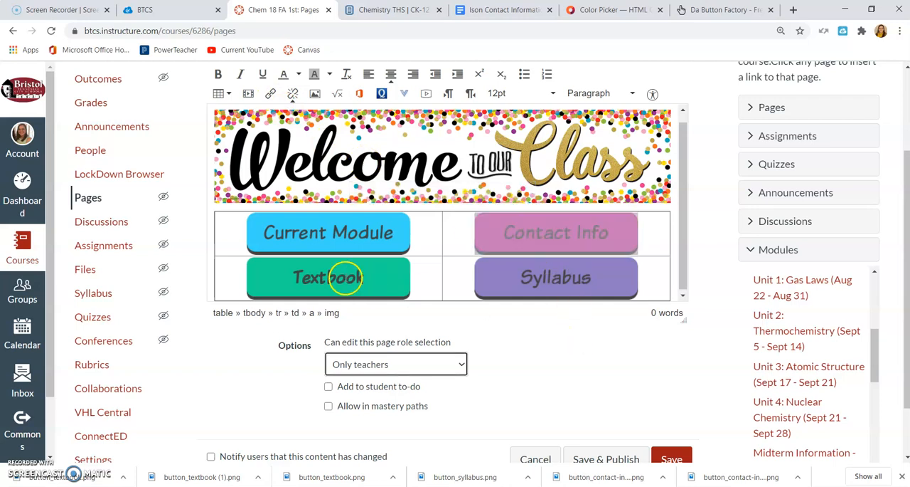
Copy the web address of the CK-12 "Chemistry THS" book and insert it as the Textbook button's link in Canvas.
click(395, 9)
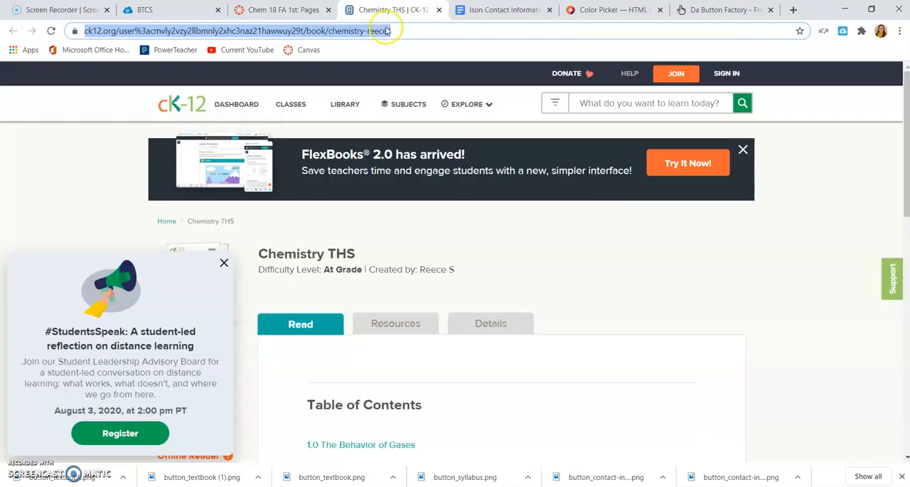
click(502, 10)
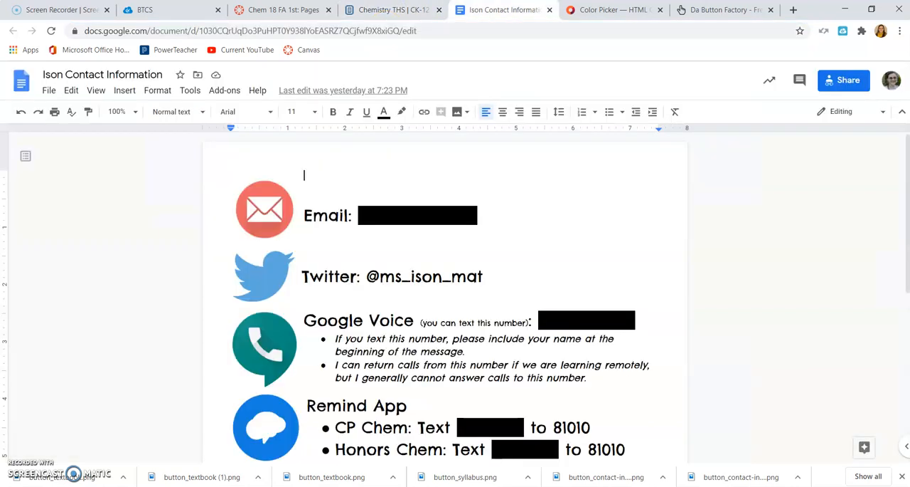
click(267, 9)
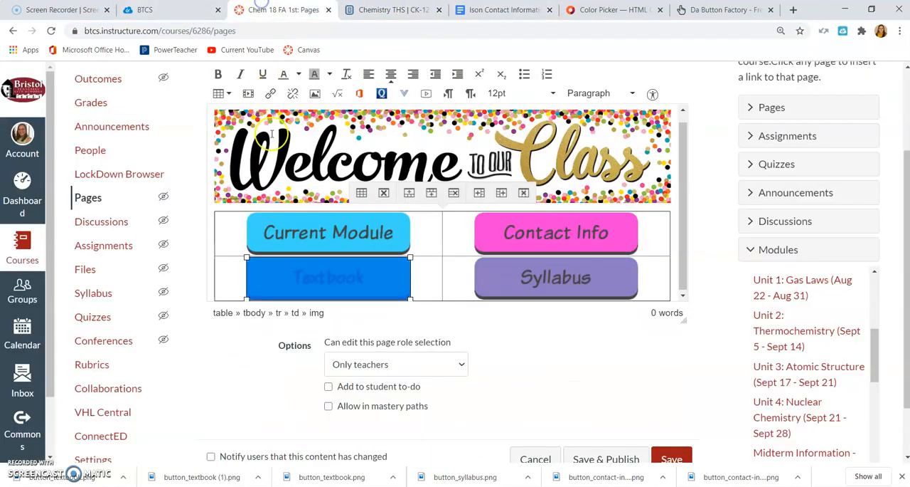
key(ctrl+k)
key(ctrl+v)
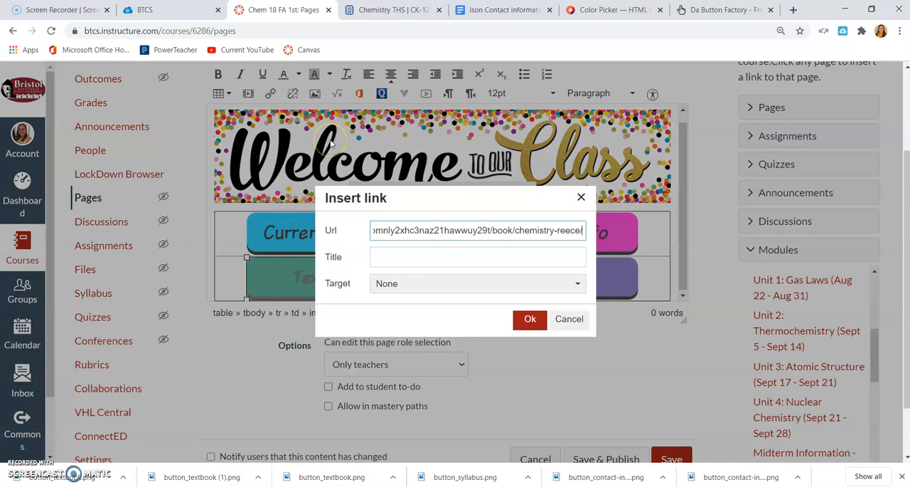
click(534, 317)
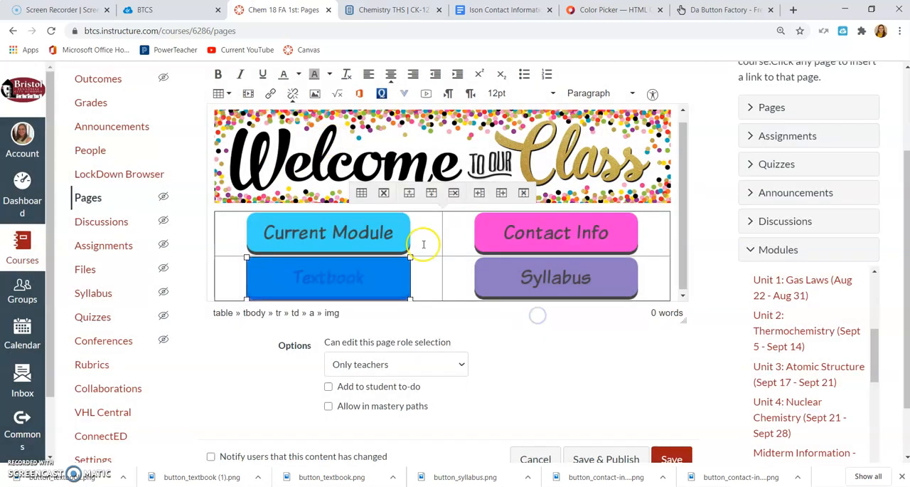
Link the Syllabus button image to the Chemistry Syllabus.pdf file from the course files.
click(553, 279)
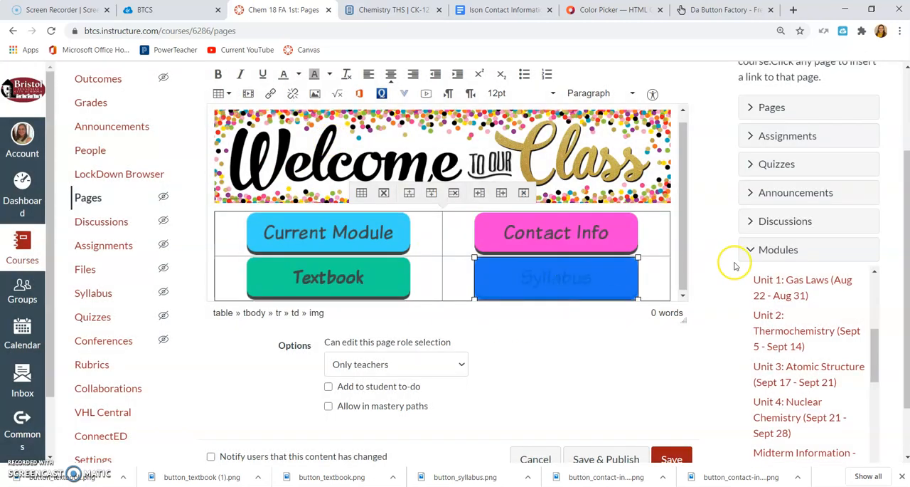
scroll(700, 256, up, 2)
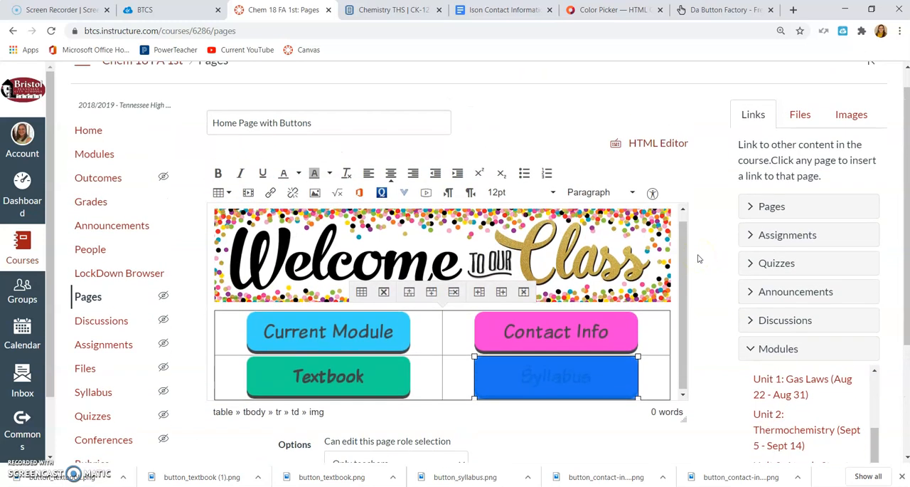
click(804, 114)
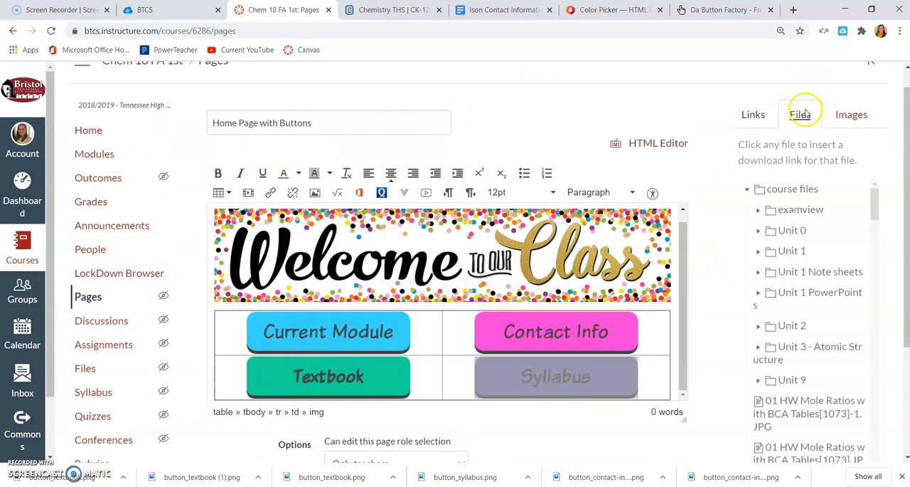
scroll(834, 269, down, 10)
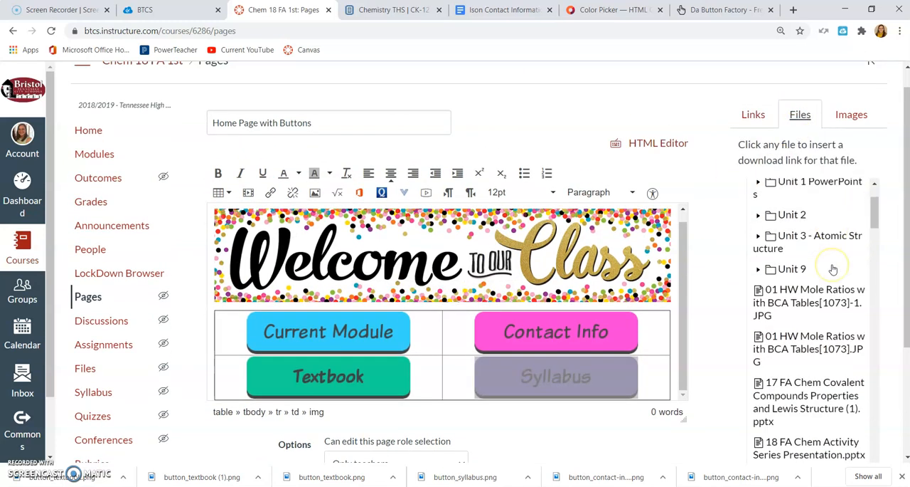
scroll(833, 269, down, 10)
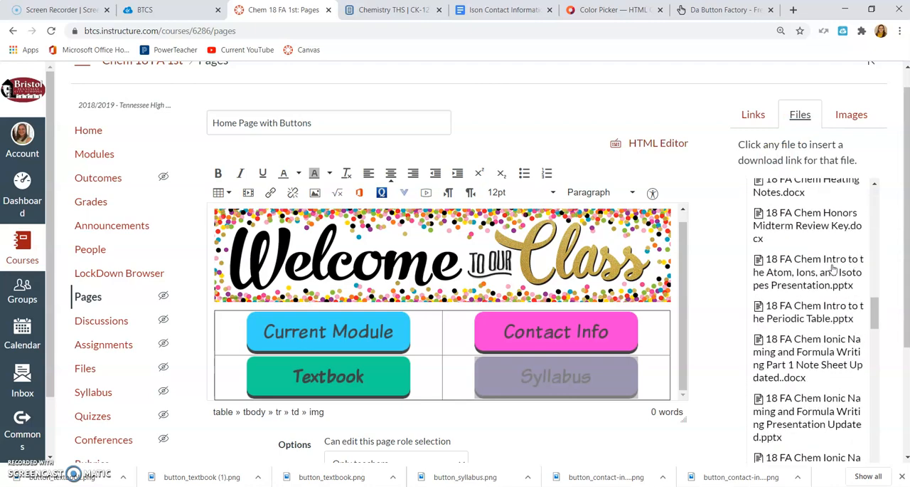
scroll(834, 268, down, 10)
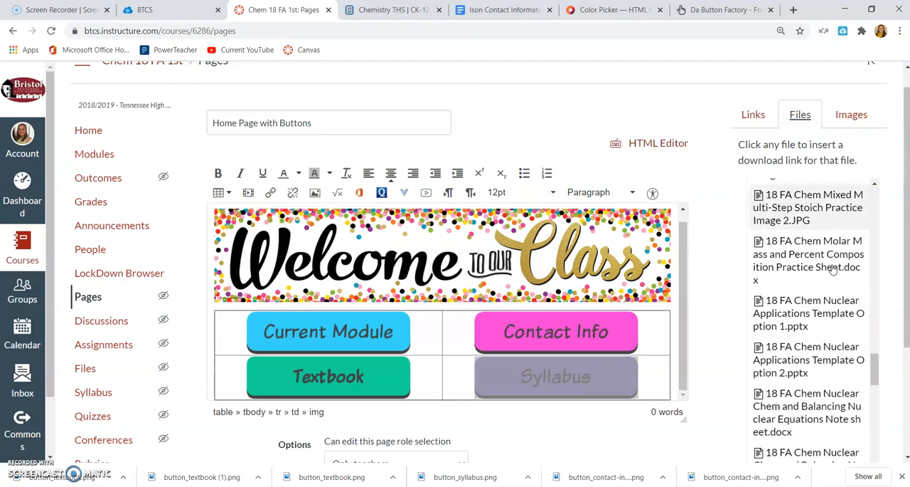
scroll(834, 269, down, 10)
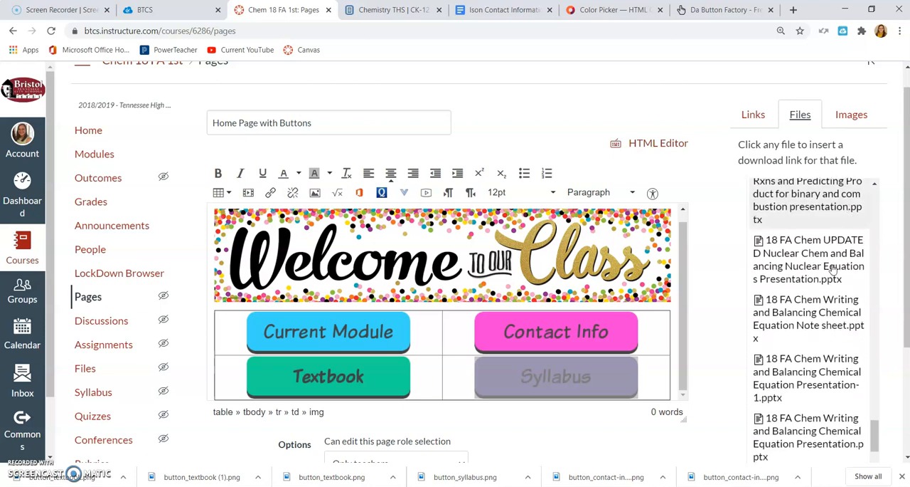
click(798, 216)
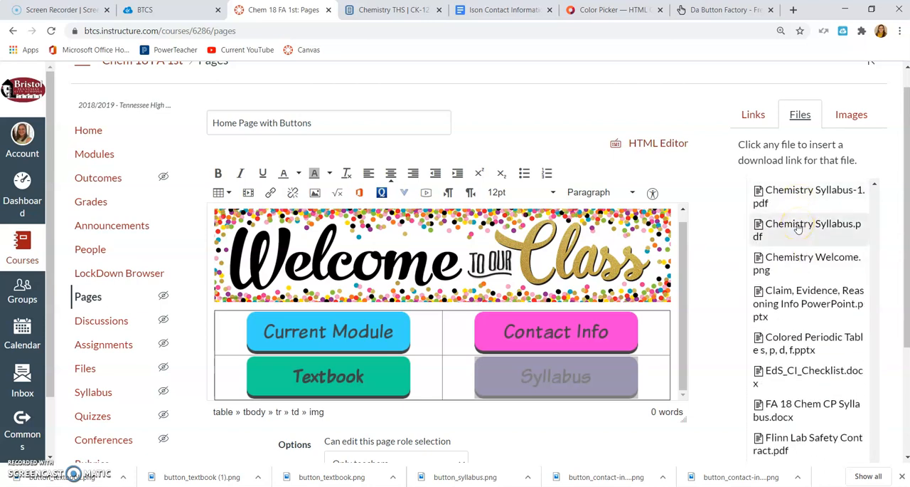
scroll(727, 266, down, 2)
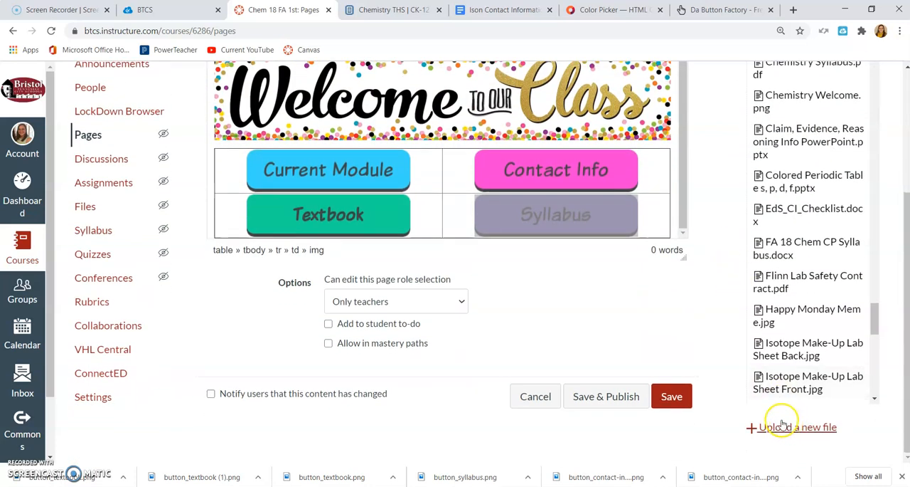
scroll(715, 325, up, 2)
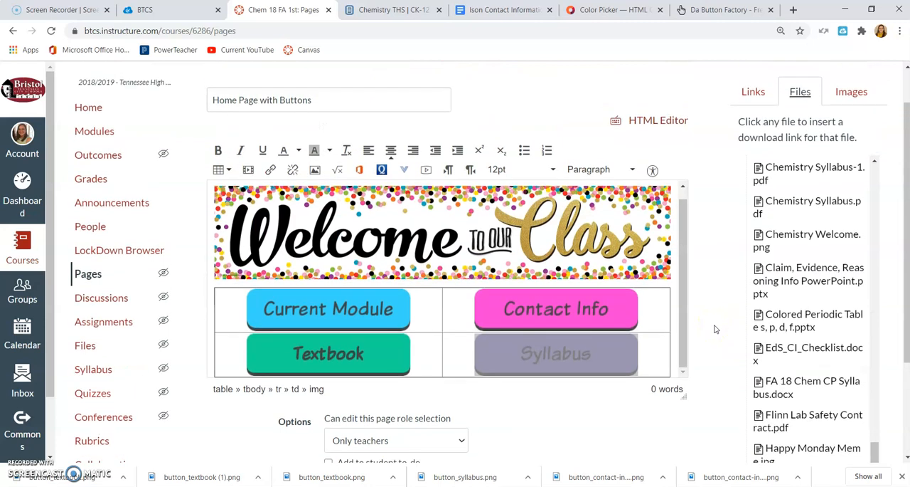
right_click(785, 201)
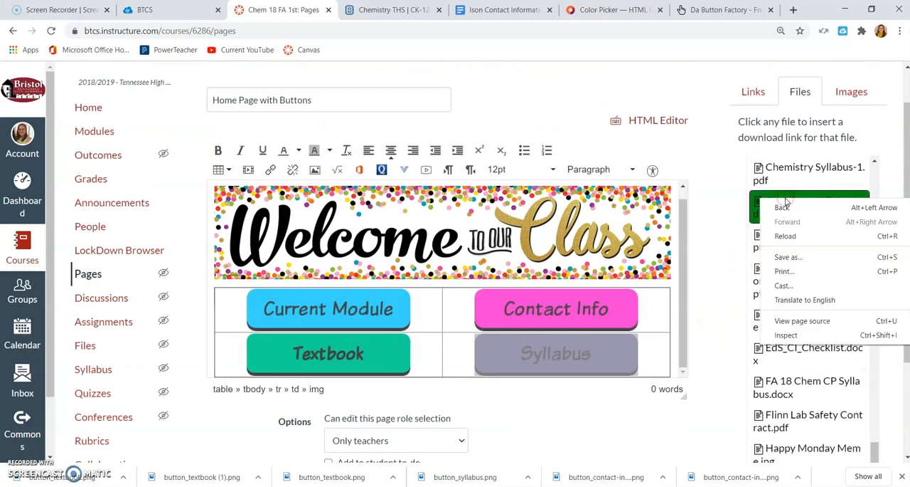
click(787, 203)
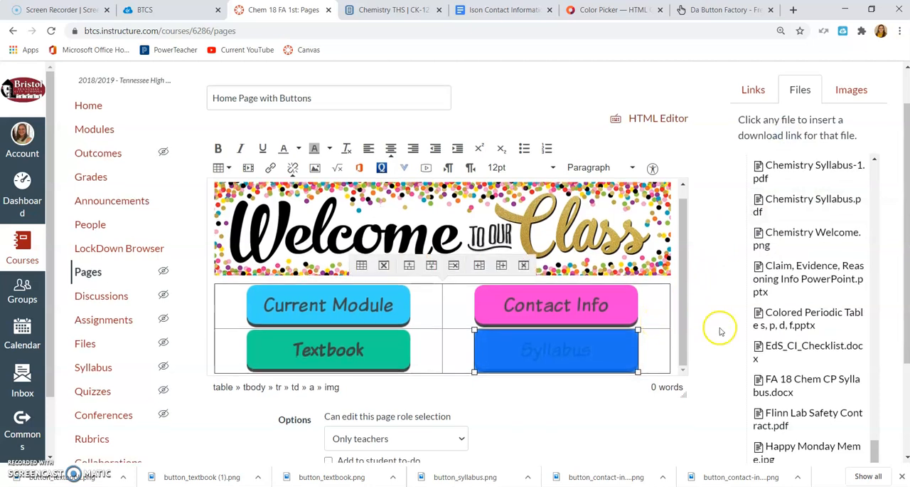
Save the Home Page with Buttons page and look over the banner and button table.
scroll(719, 328, down, 2)
click(672, 396)
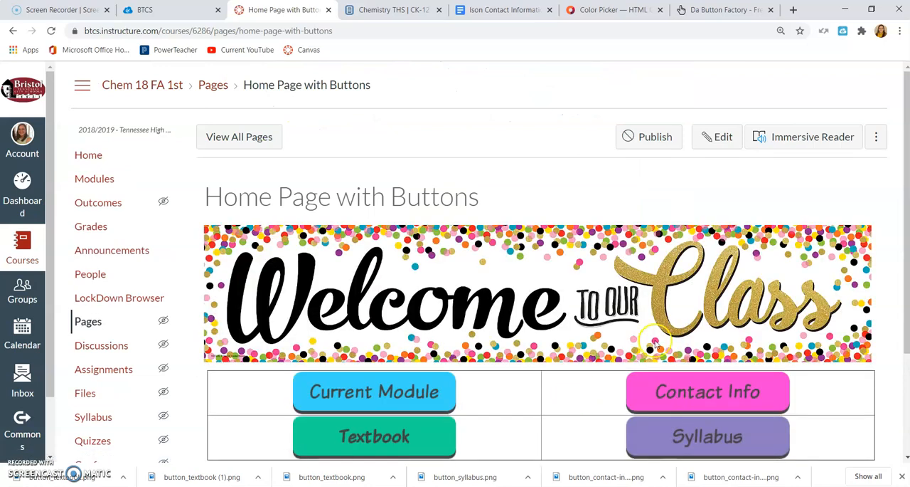
scroll(717, 350, down, 2)
scroll(716, 349, up, 2)
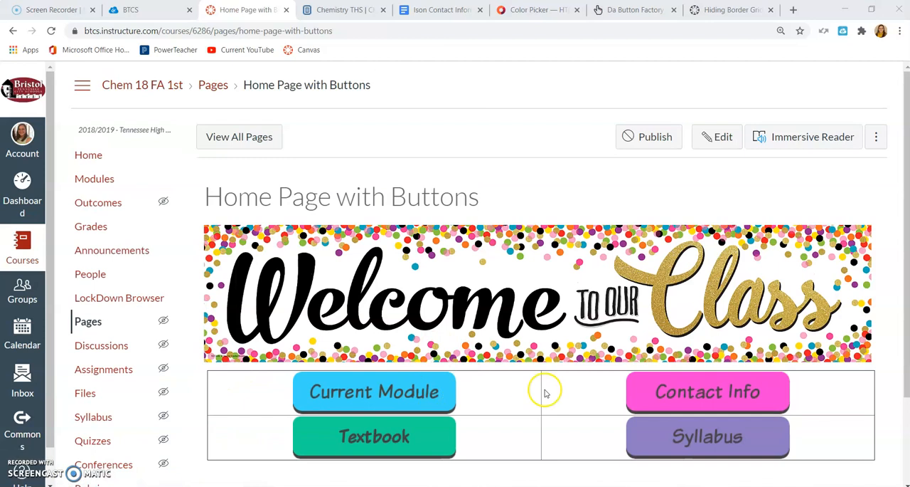
Reopen the page for editing, clear the button table's border value and center the table's contents.
click(720, 136)
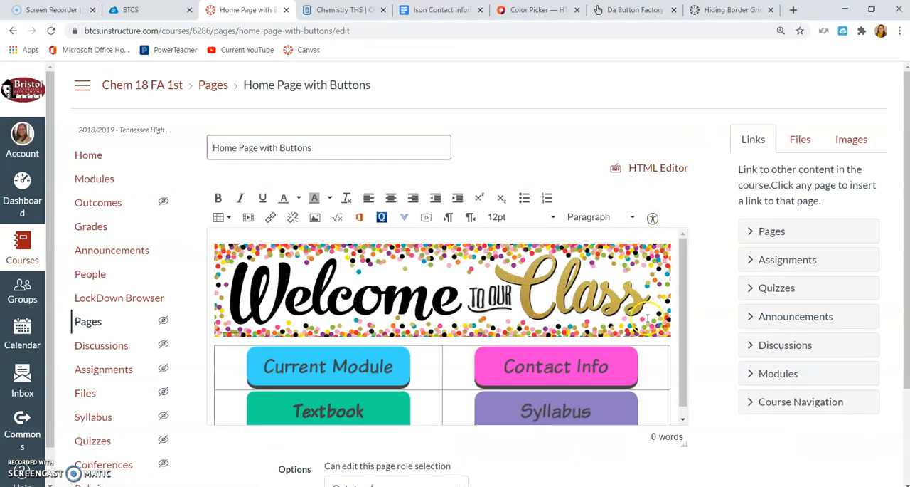
drag(656, 405, 382, 382)
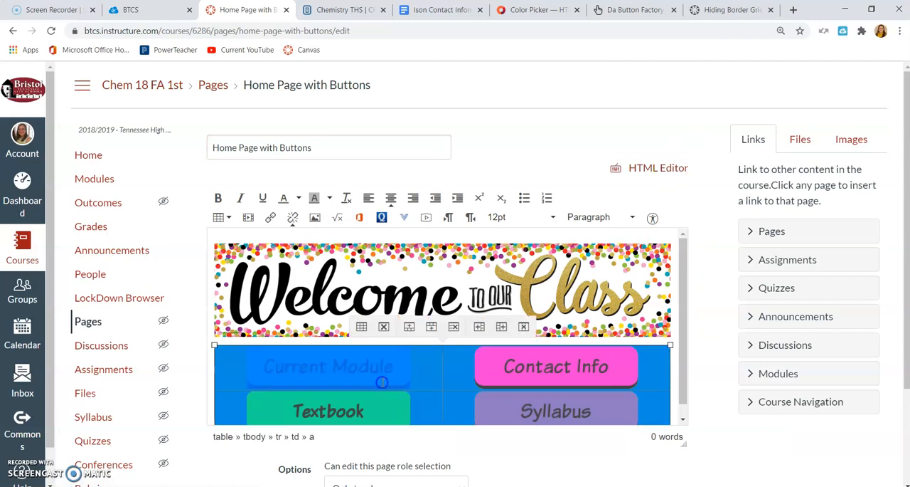
click(229, 222)
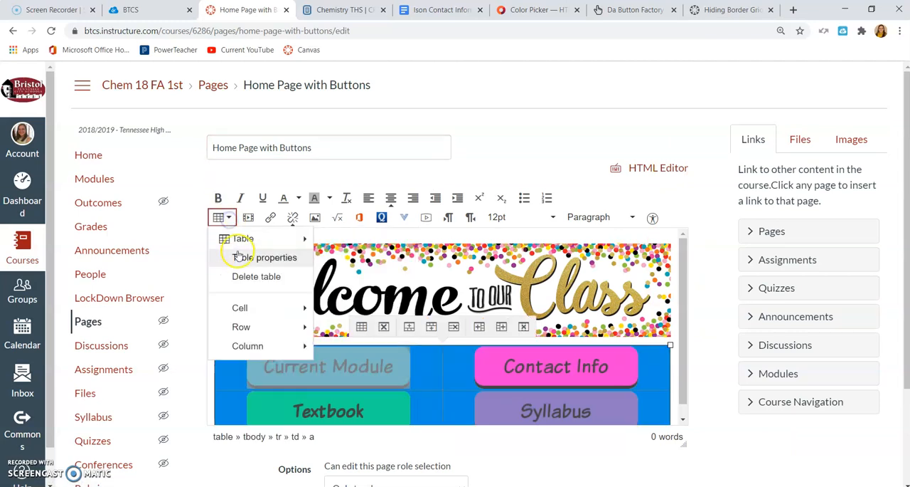
click(242, 257)
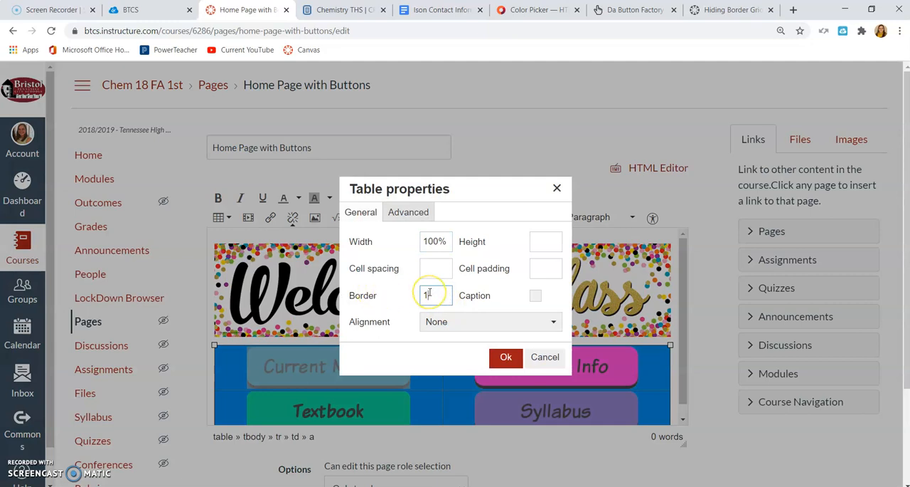
click(438, 356)
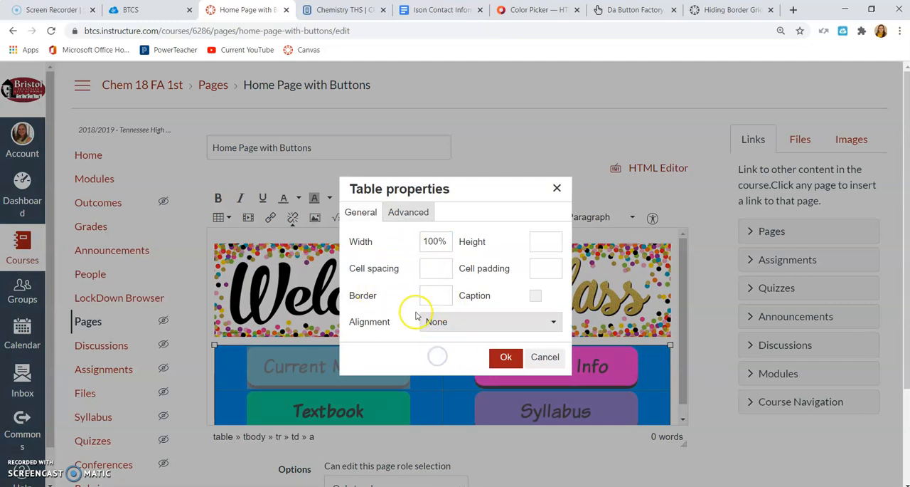
click(507, 361)
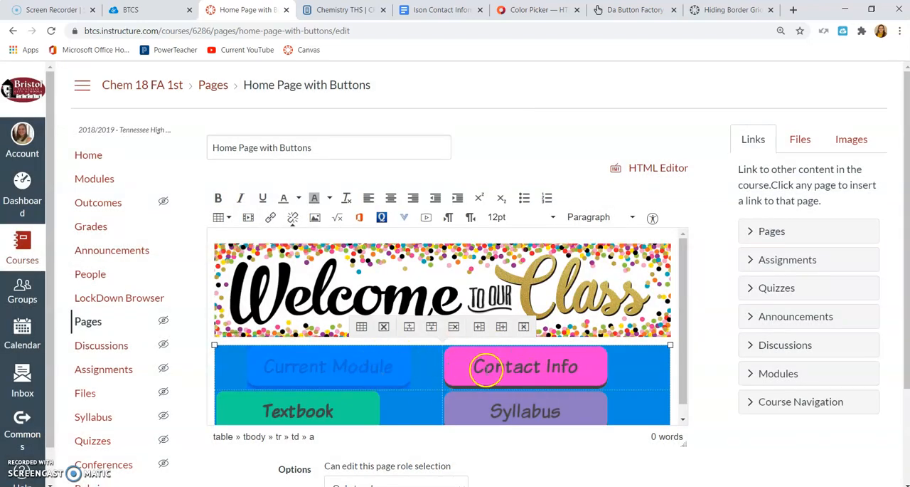
click(391, 198)
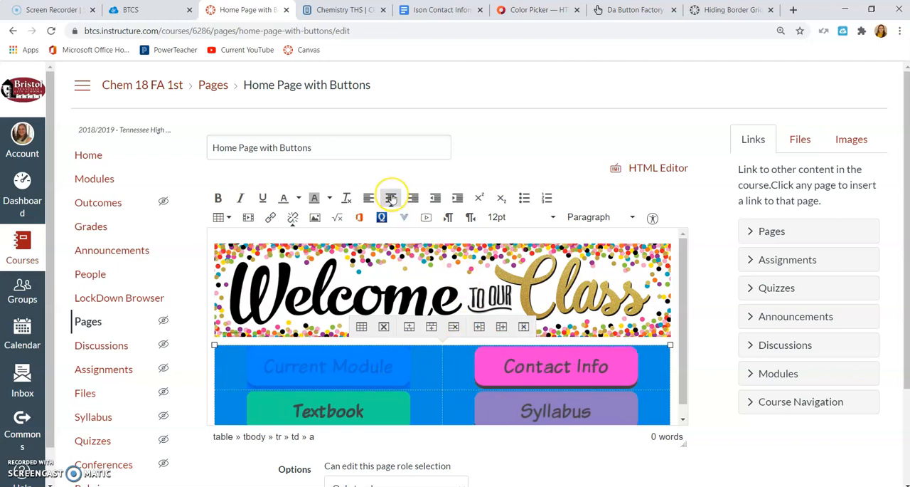
click(712, 365)
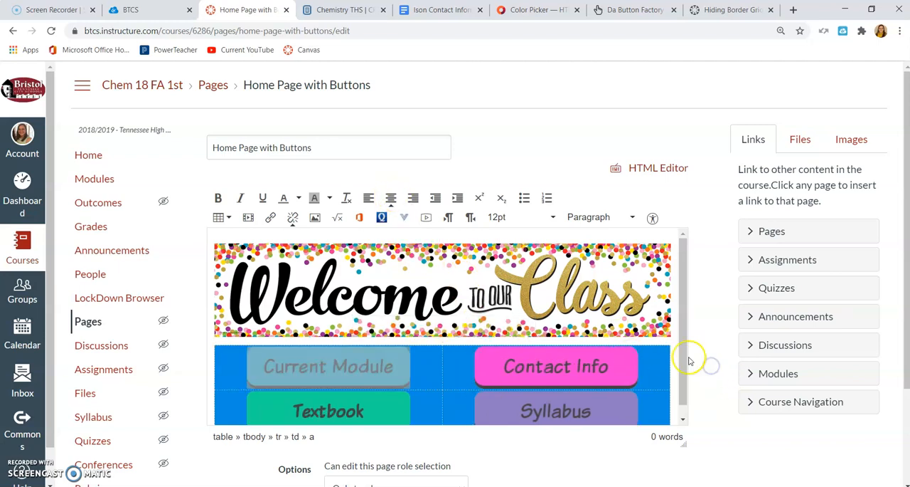
Add blank line spacing below the buttons in the table's first row and save the page.
click(421, 367)
key(Return)
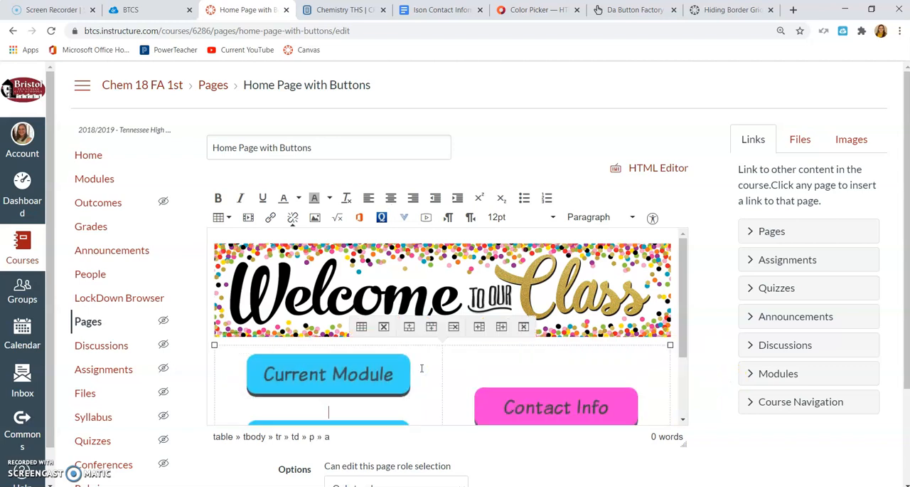
scroll(463, 367, down, 2)
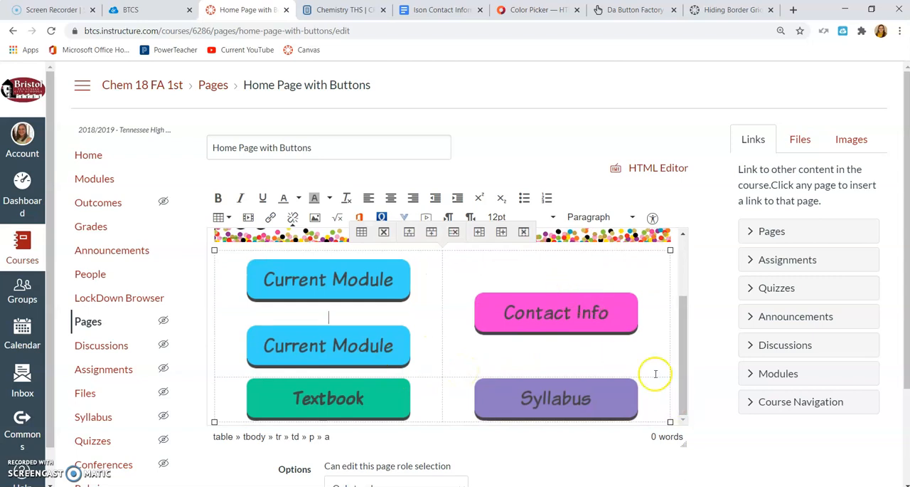
key(BackSpace)
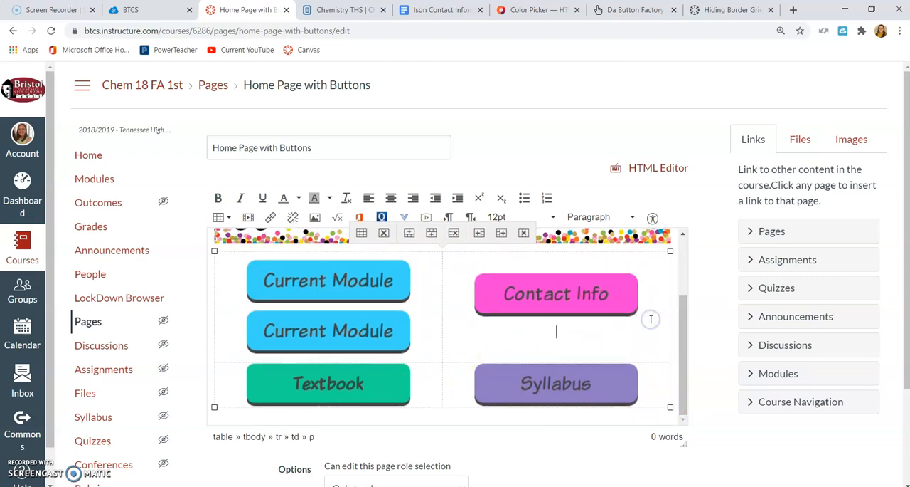
scroll(692, 356, down, 2)
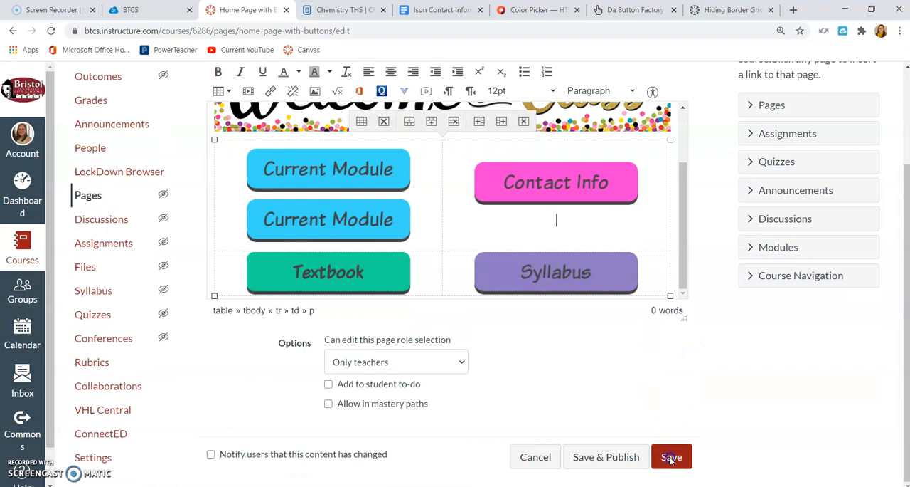
click(670, 457)
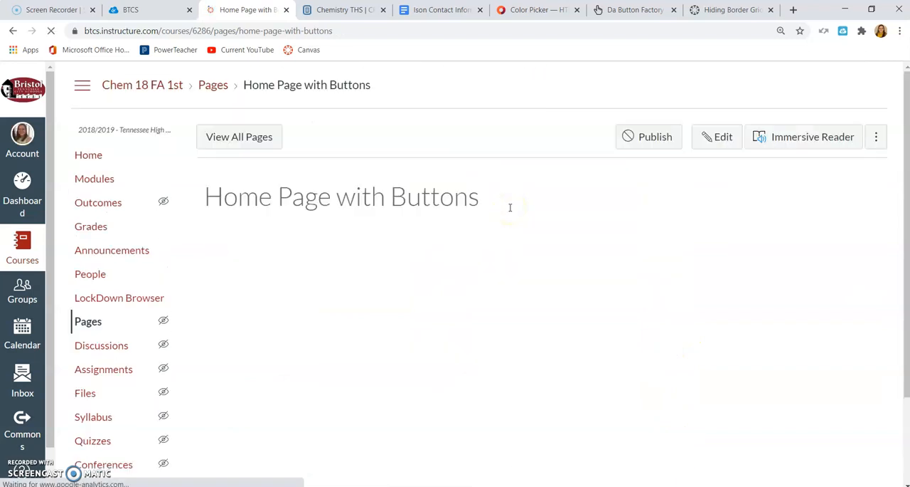
Reopen the page for editing, delete the duplicate Current Module button and save the page.
click(720, 138)
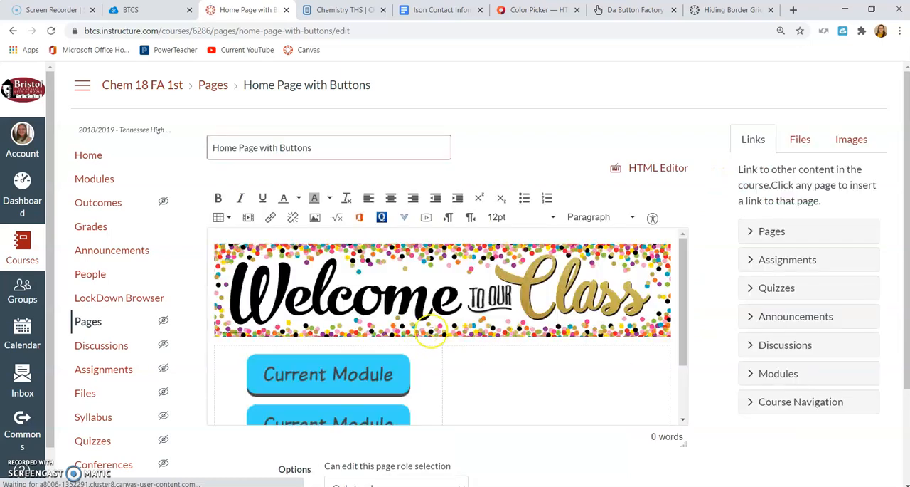
click(420, 413)
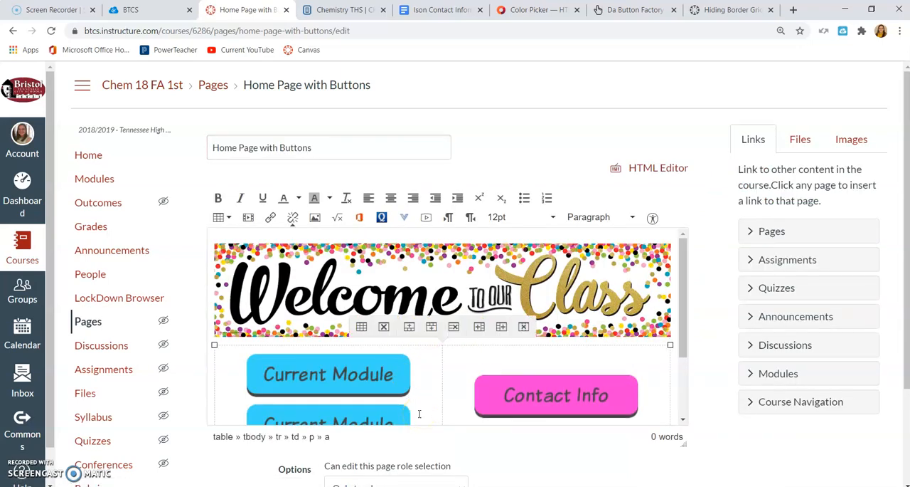
key(BackSpace)
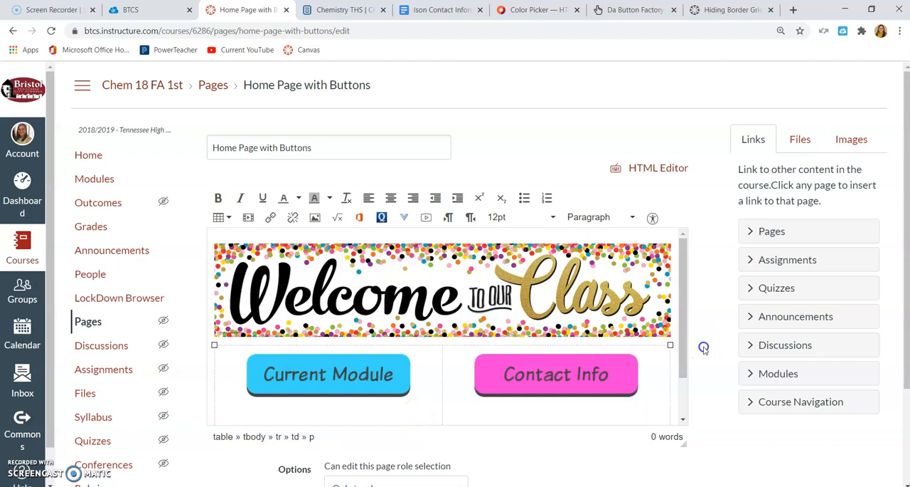
scroll(702, 346, down, 2)
click(674, 456)
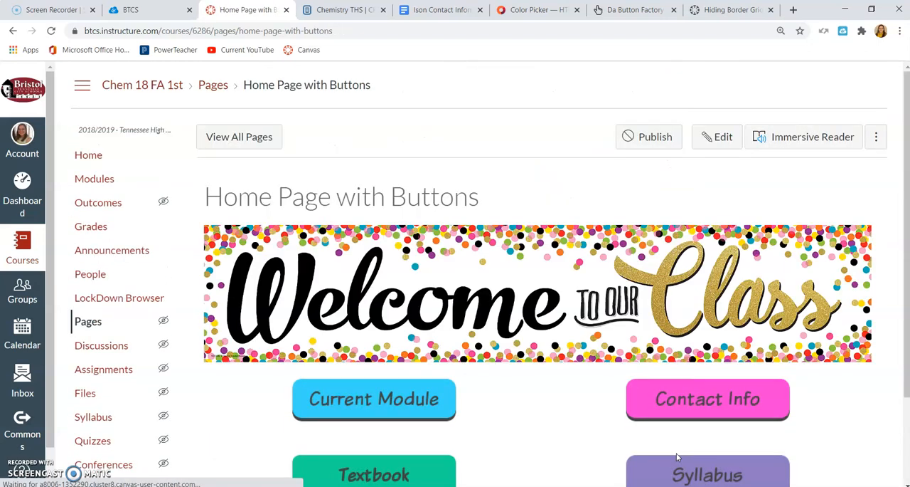
scroll(769, 412, down, 1)
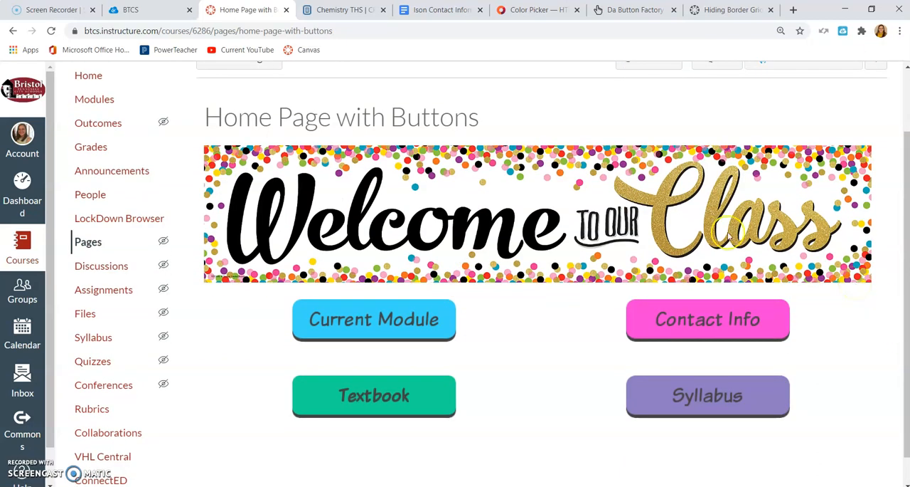
scroll(729, 237, up, 1)
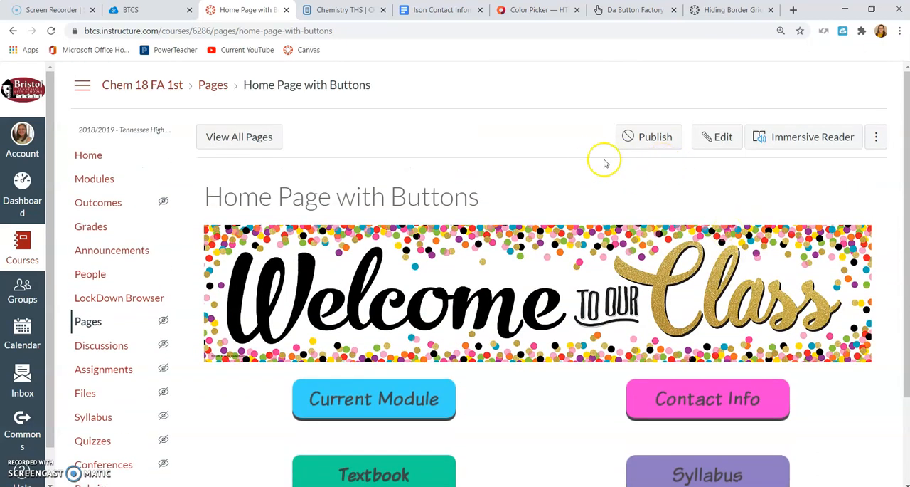
Publish Home Page with Buttons from the course's list of all pages and set it as the front page.
click(91, 326)
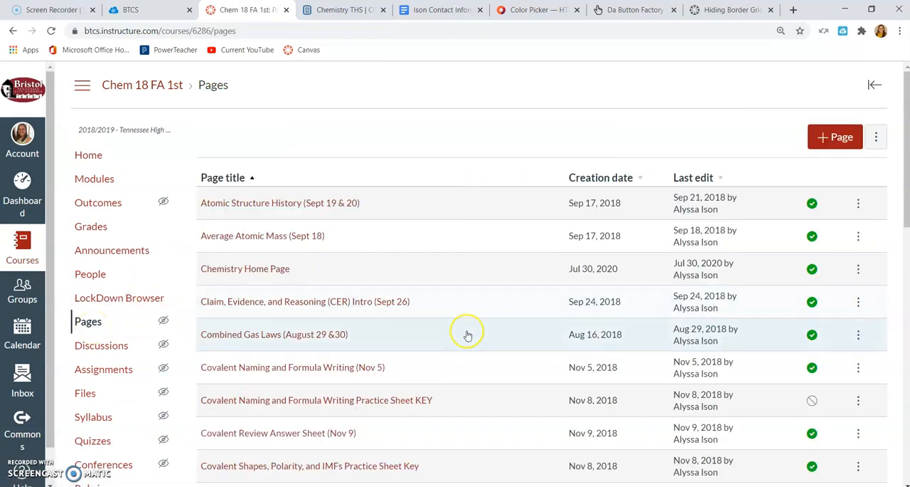
scroll(465, 332, down, 6)
scroll(468, 335, down, 1)
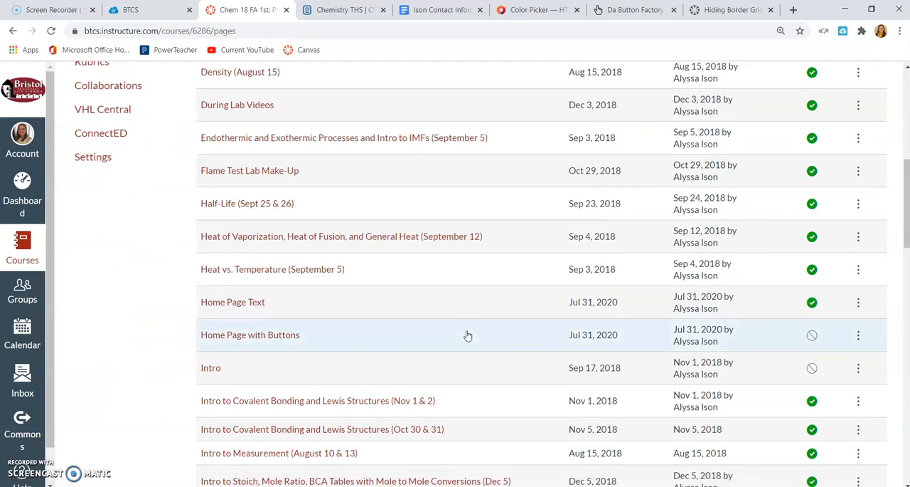
click(816, 337)
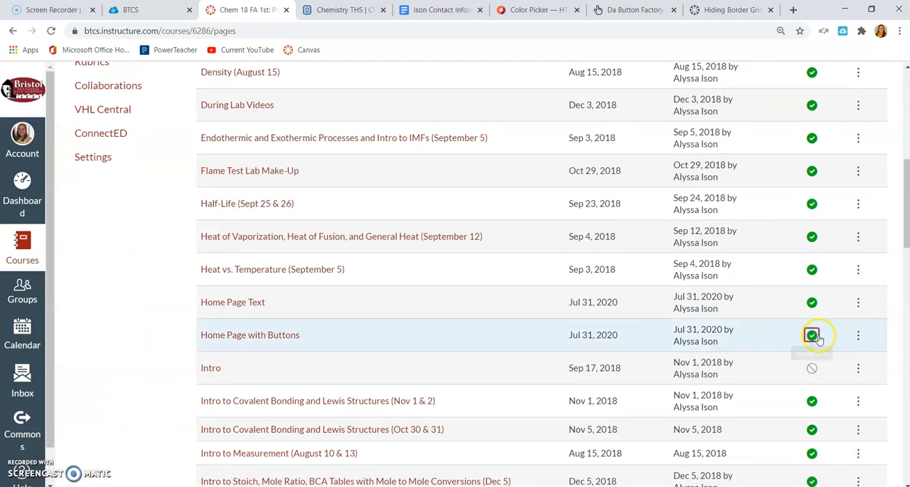
click(858, 340)
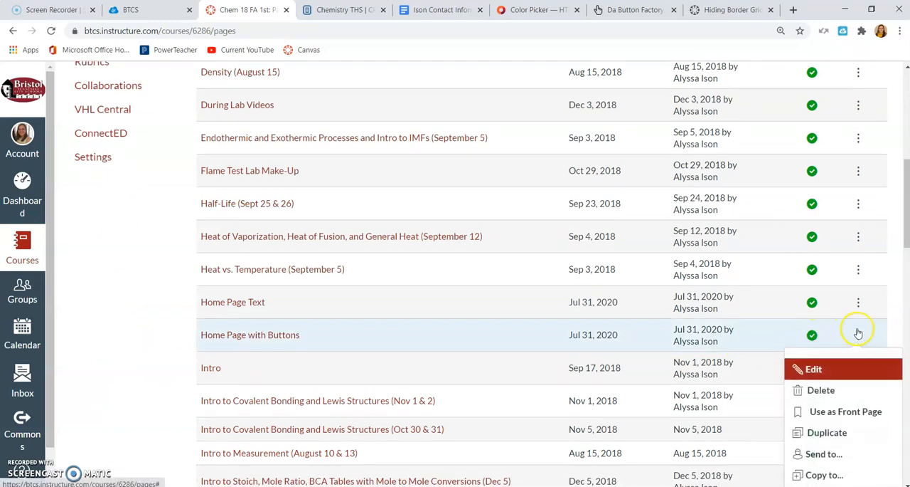
click(838, 412)
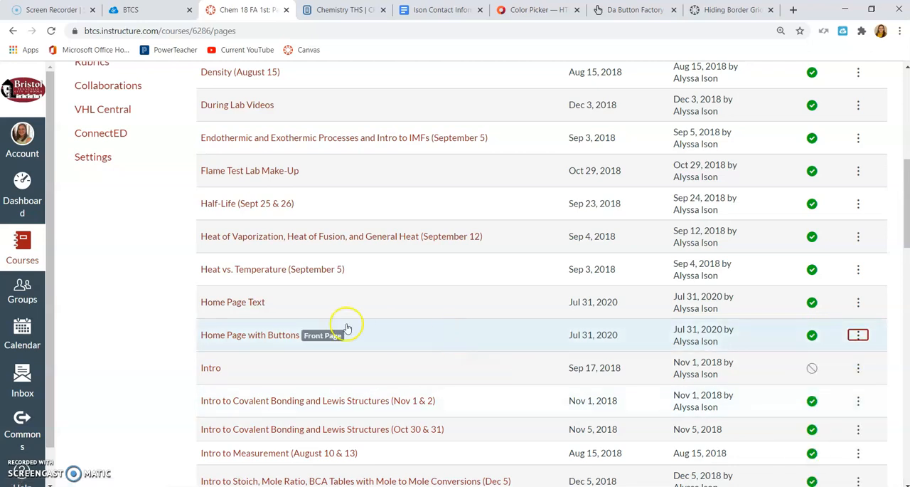
Set the course home page to display the Pages Front Page and save the choice.
scroll(97, 270, up, 10)
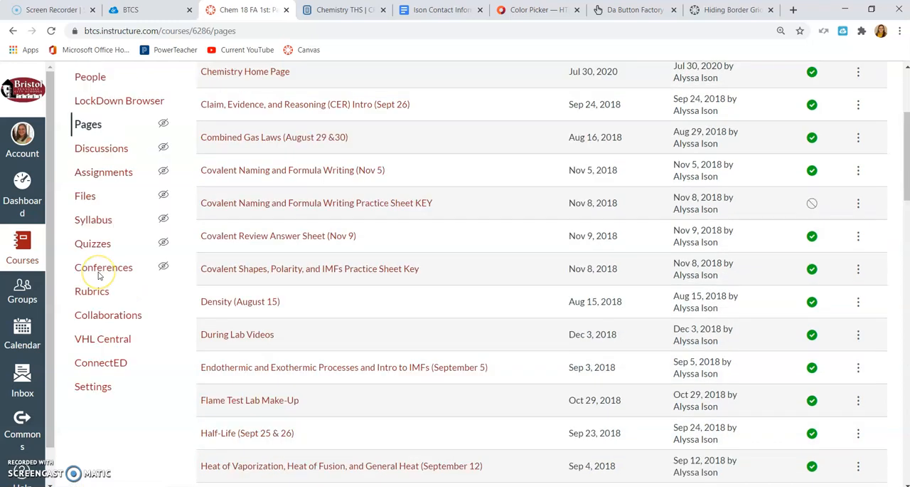
click(102, 161)
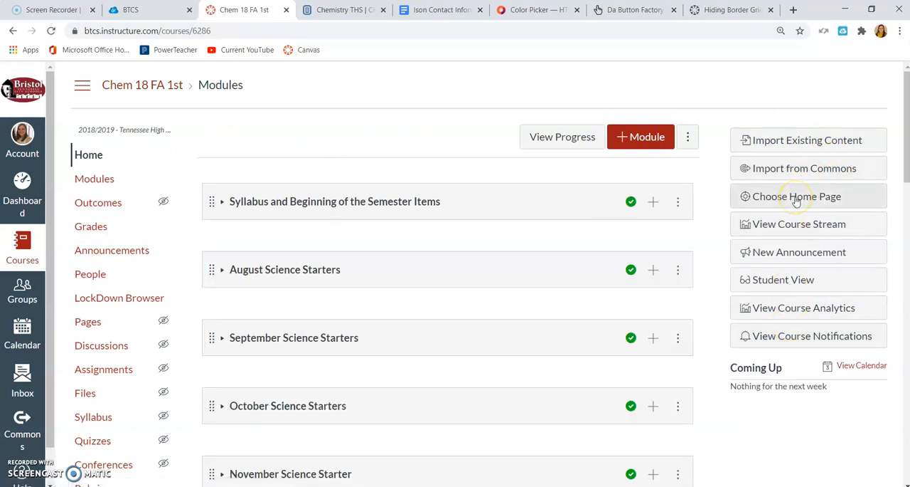
click(797, 201)
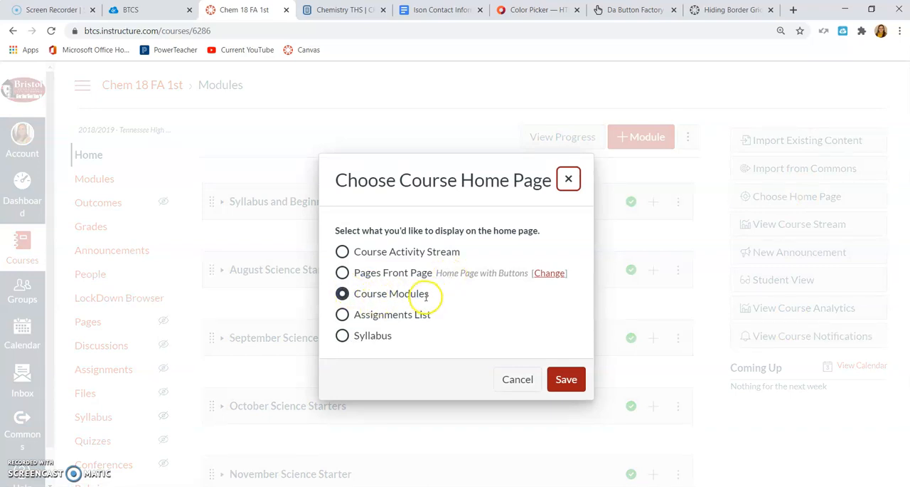
click(342, 273)
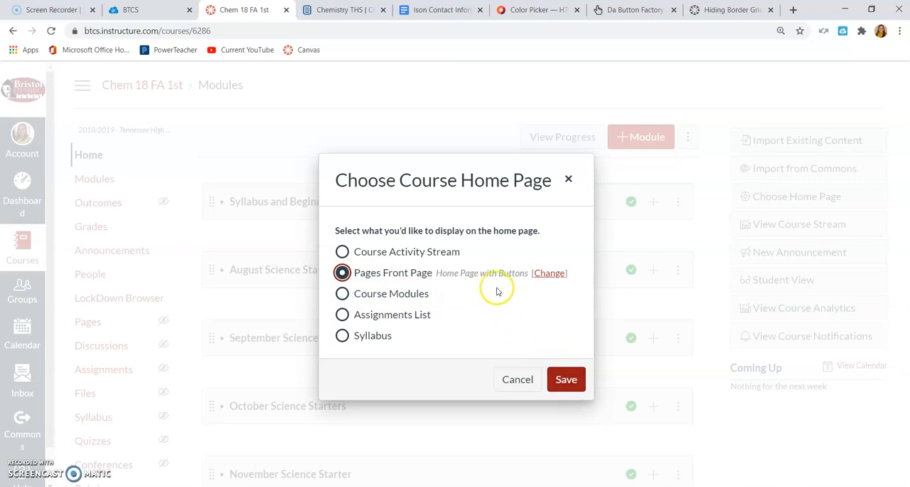
click(561, 377)
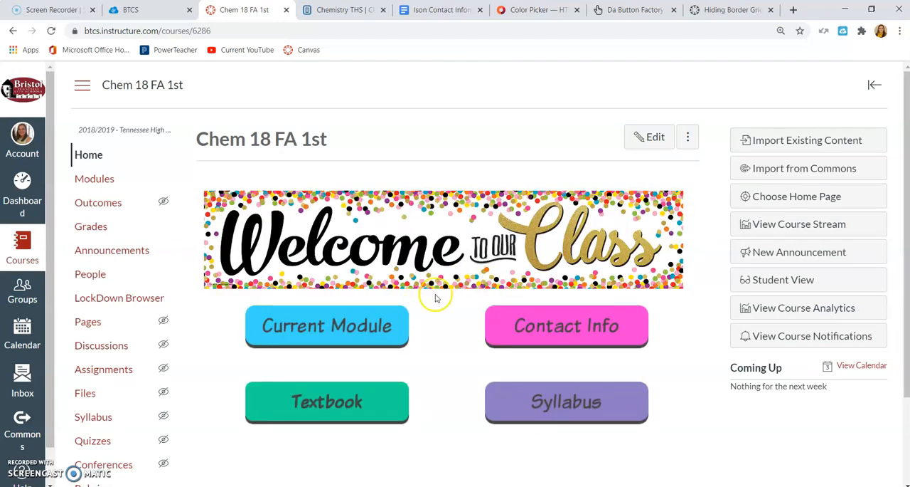
Go to the dashboard and open the Chem 18 FA 1st course to check its home page.
click(16, 252)
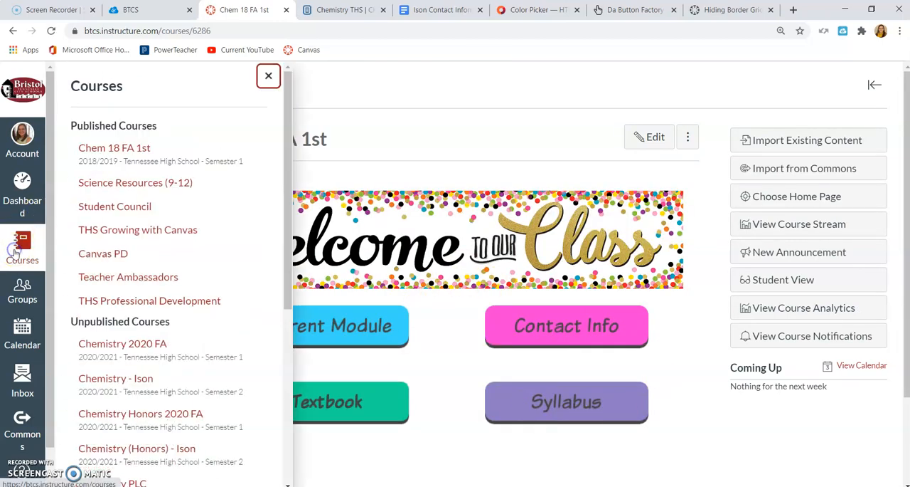
click(18, 203)
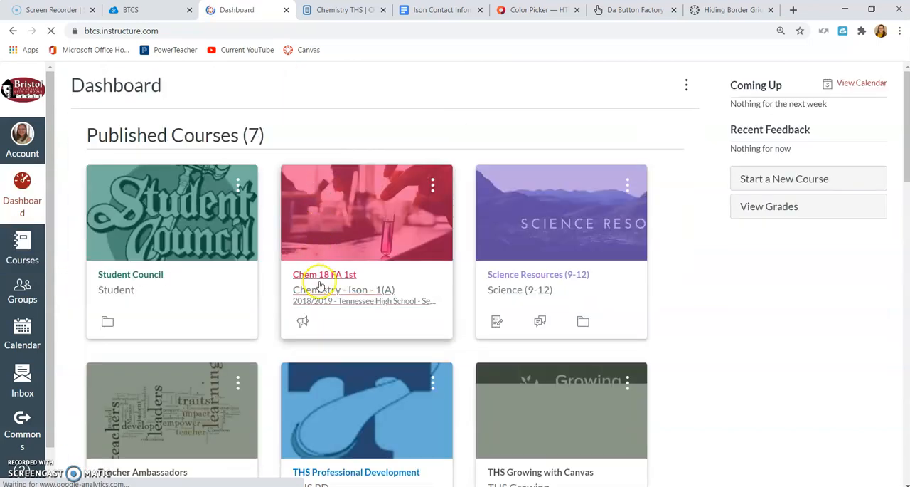
click(320, 286)
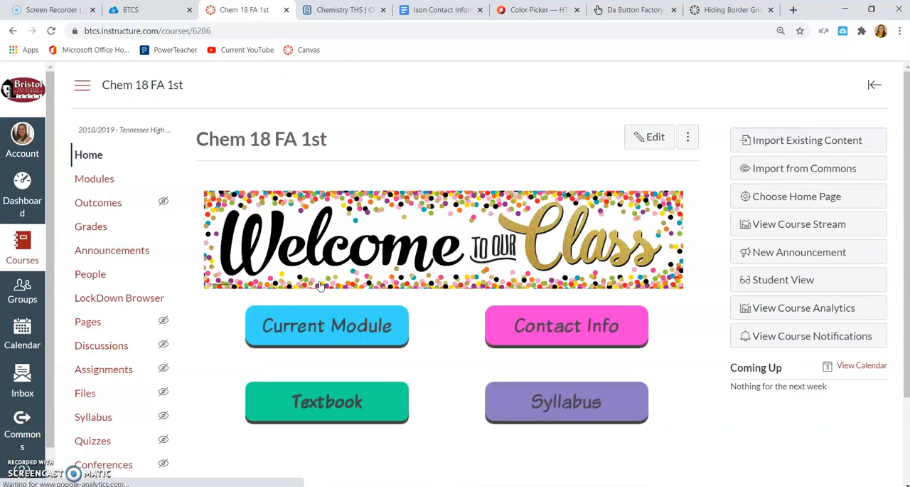